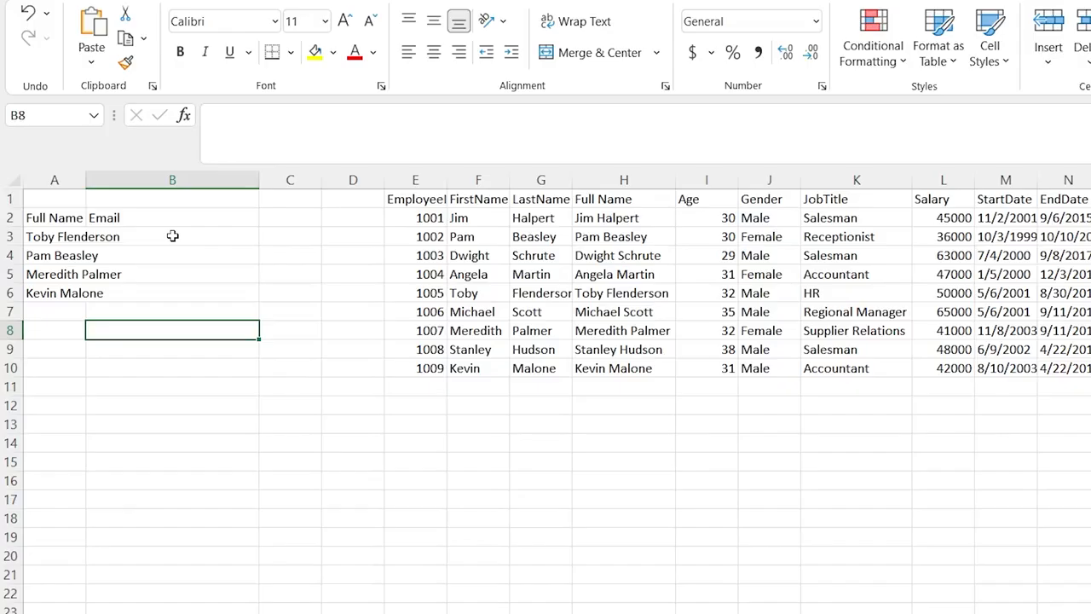
Step: Enter =XLOOKUP(A3,H2:H10,O2:O10) in cell B3 to look up the first person's email by full name
double_click(173, 236)
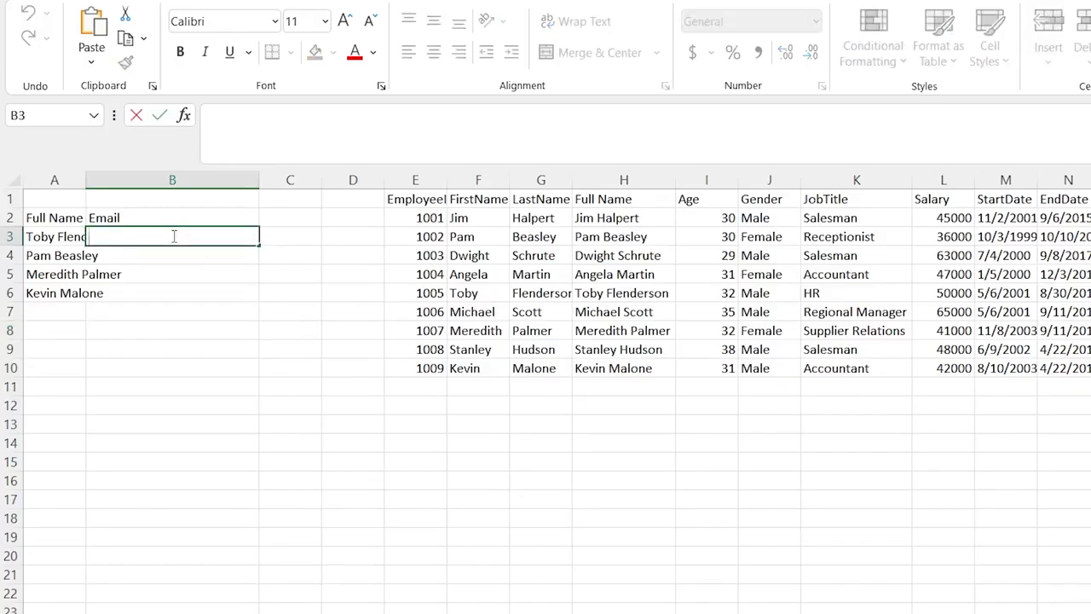
type("=")
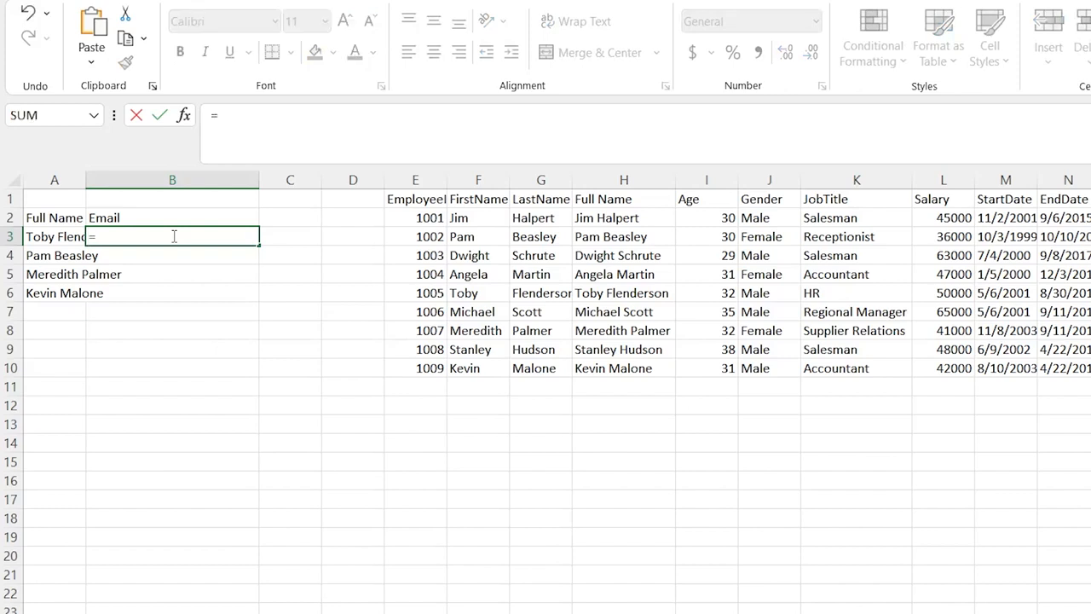
type("Xlook")
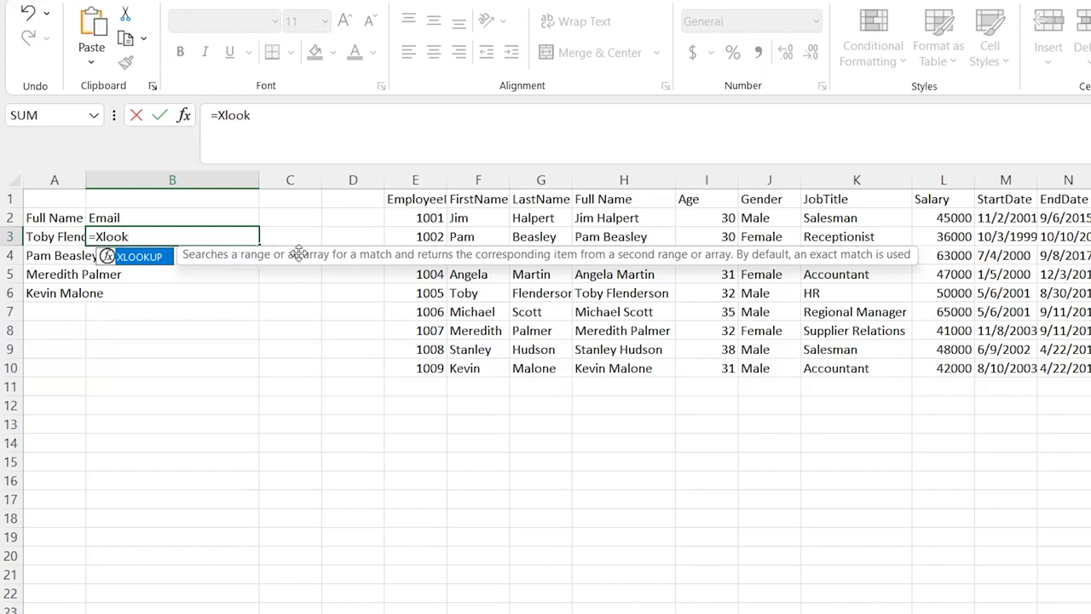
double_click(145, 261)
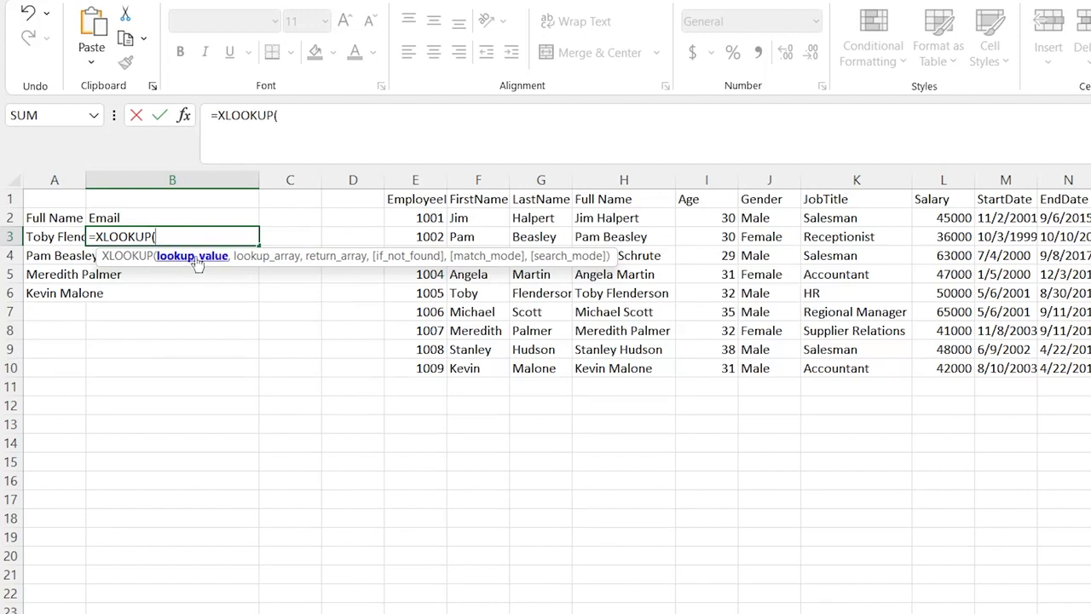
left_click(57, 236)
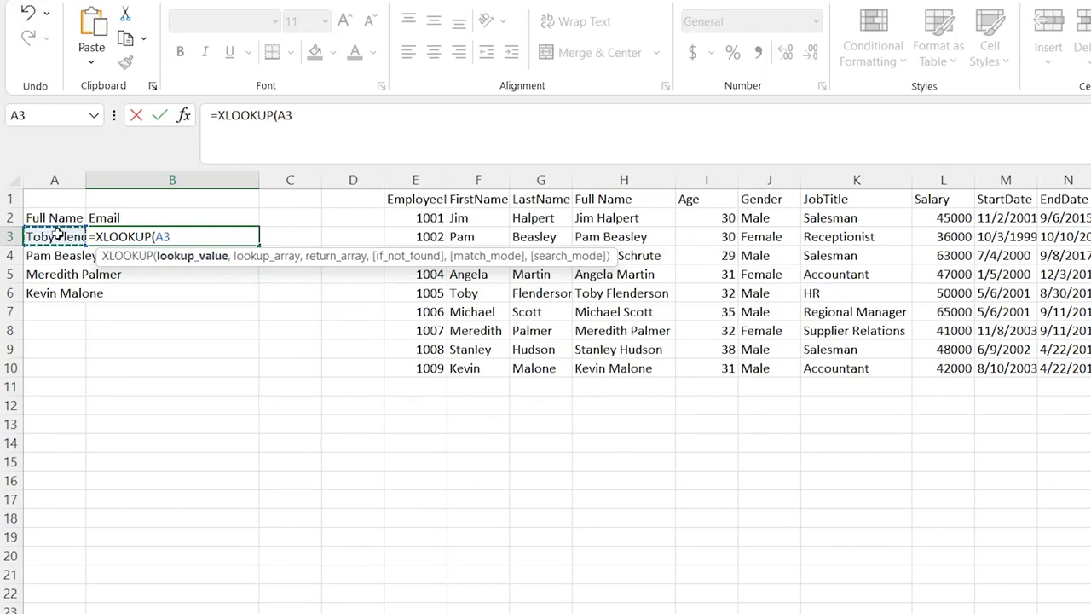
type(",")
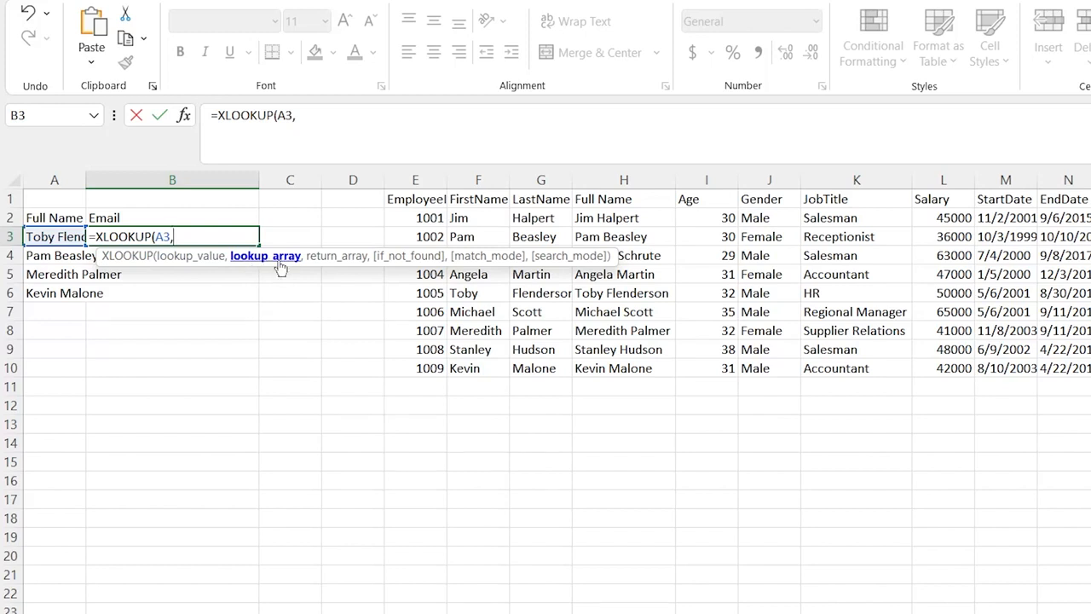
left_click(611, 220)
left_click(612, 370, "shift")
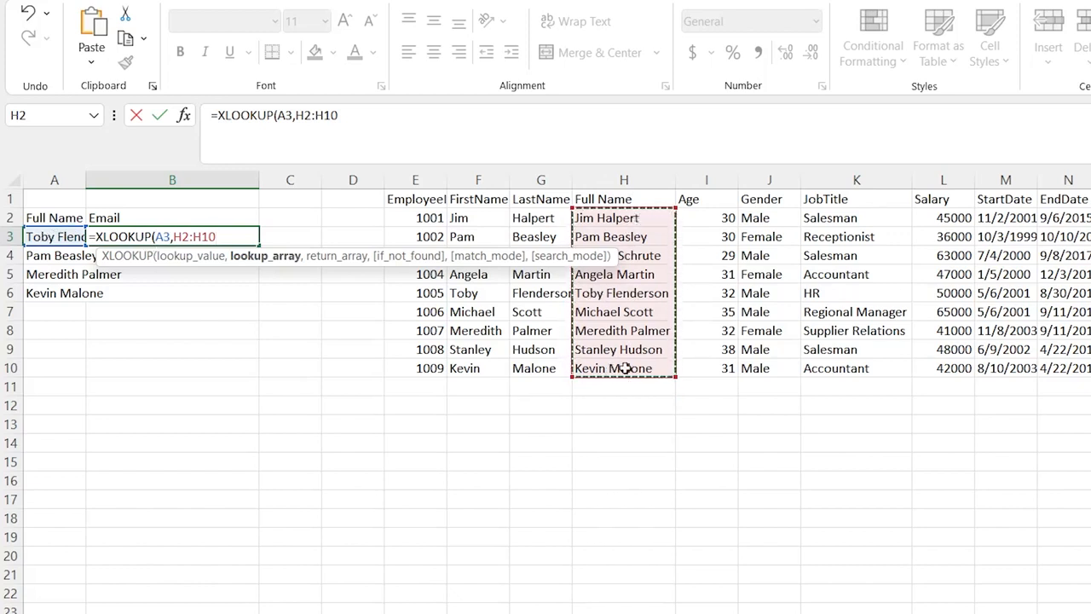
type(",")
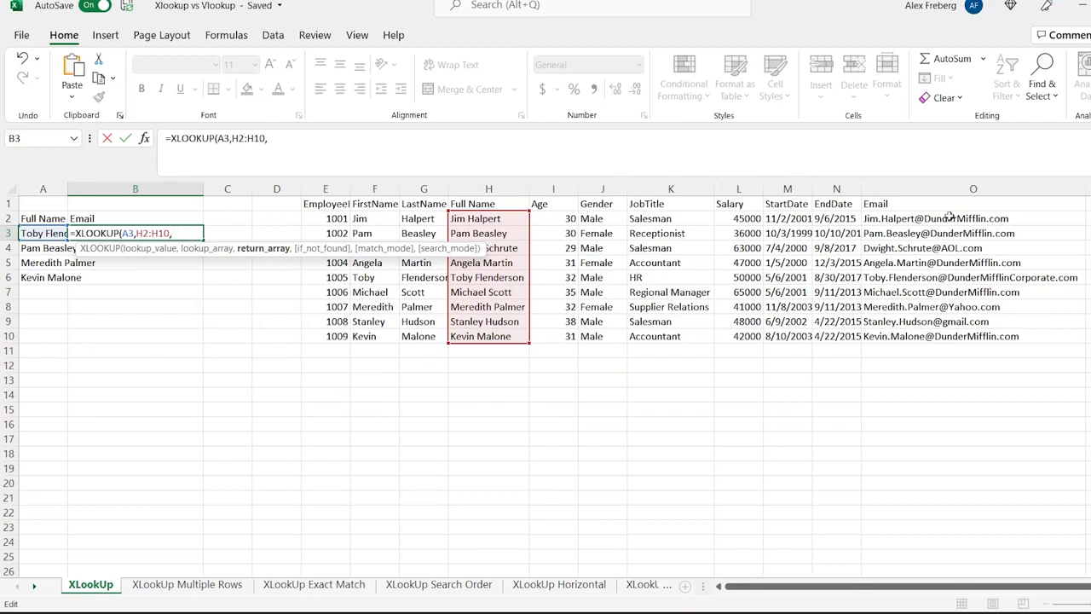
left_click_drag(947, 219, 943, 336)
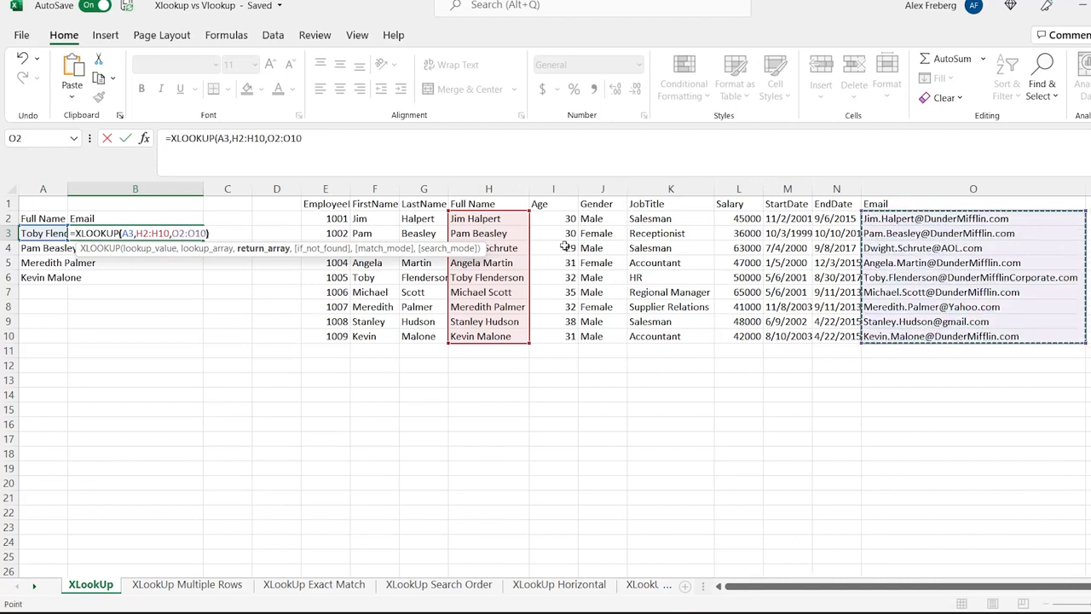
type(")")
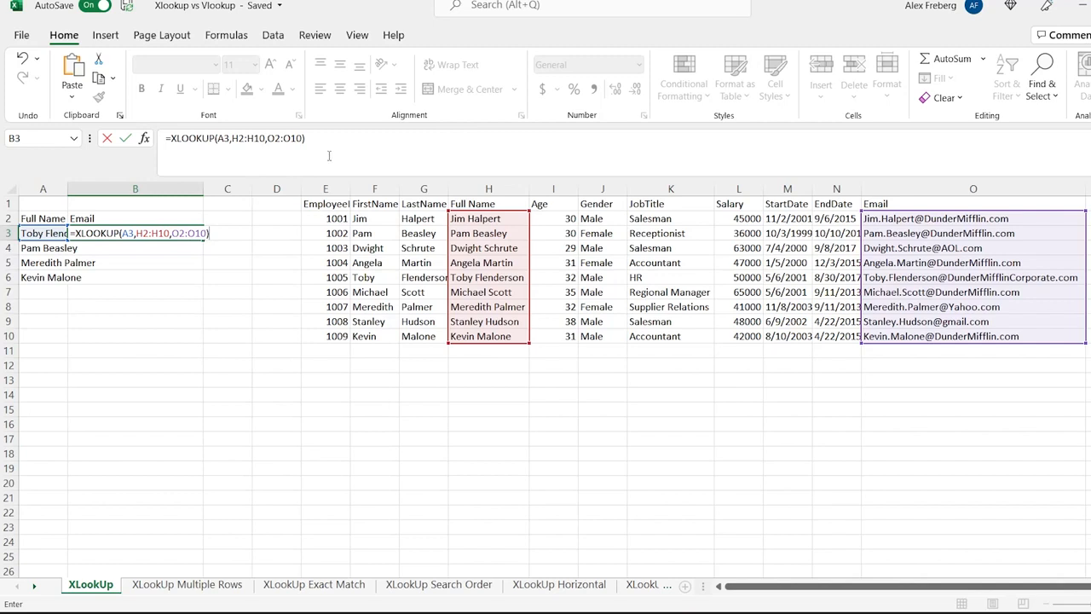
key("Return")
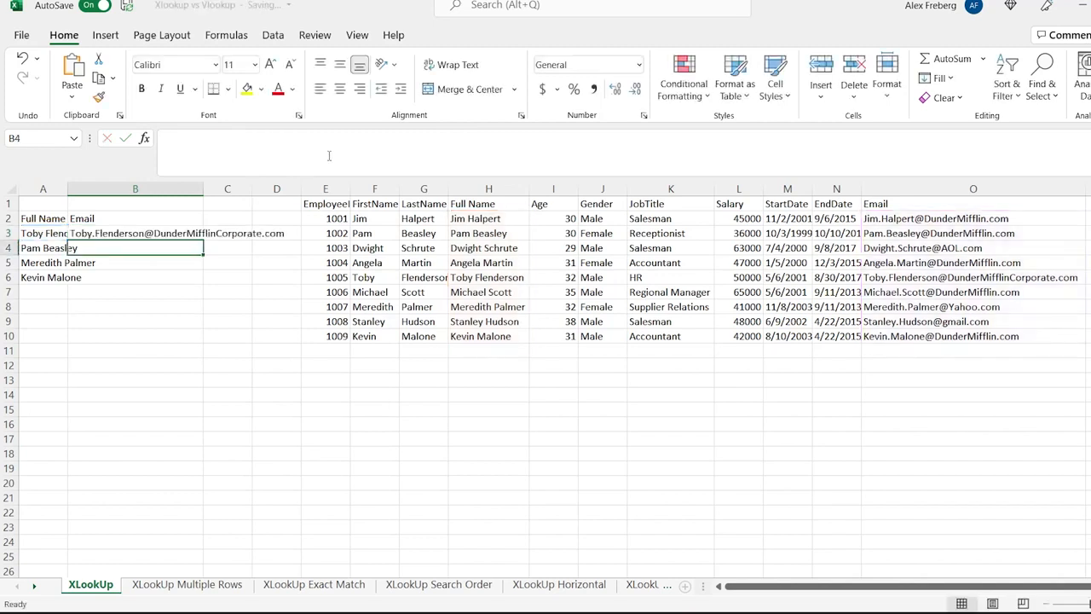
Step: Fill the XLOOKUP formula from B3 down through B6 for the remaining names
left_click(163, 233)
left_click_drag(204, 240, 204, 280)
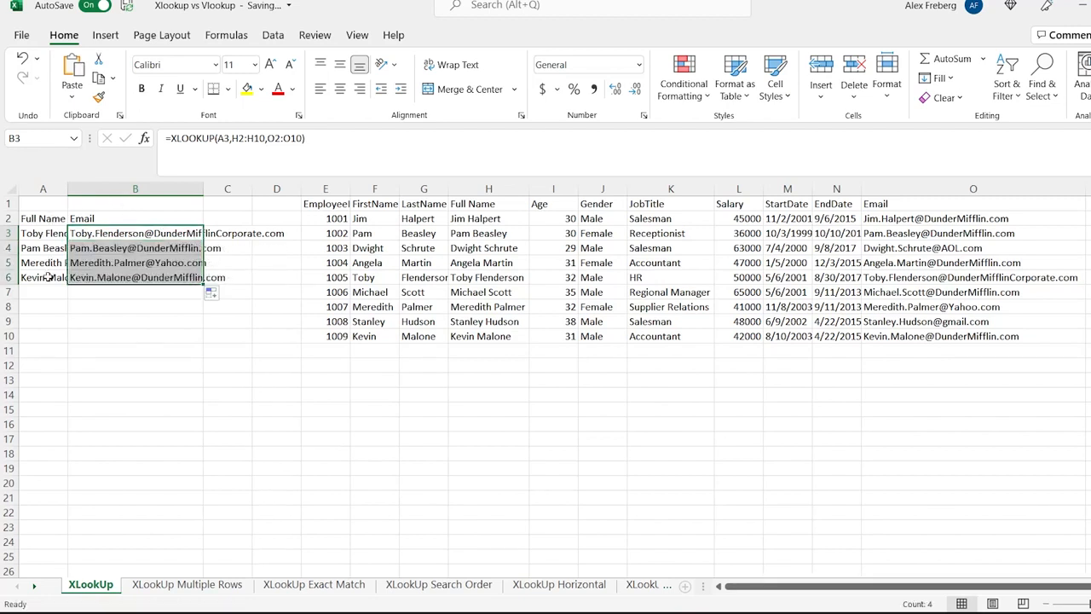
left_click(110, 247)
left_click(136, 291)
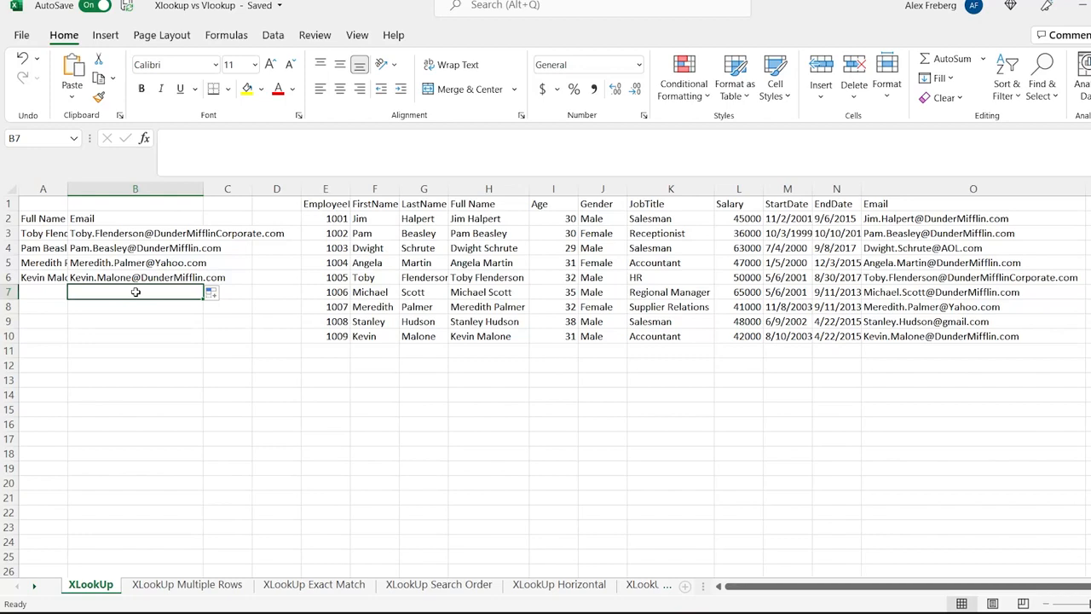
Step: On the XLookUp Multiple Rows sheet, enter =XLOOKUP(A3,I2:I10,O2:P10) in B3 to return both EndDate and Email
left_click(187, 584)
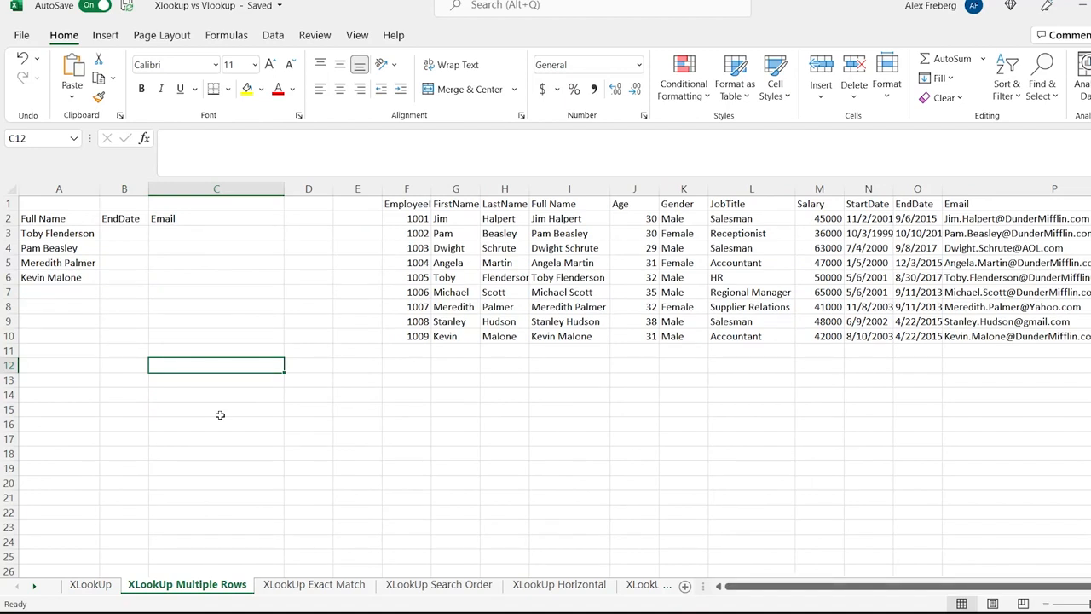
double_click(122, 232)
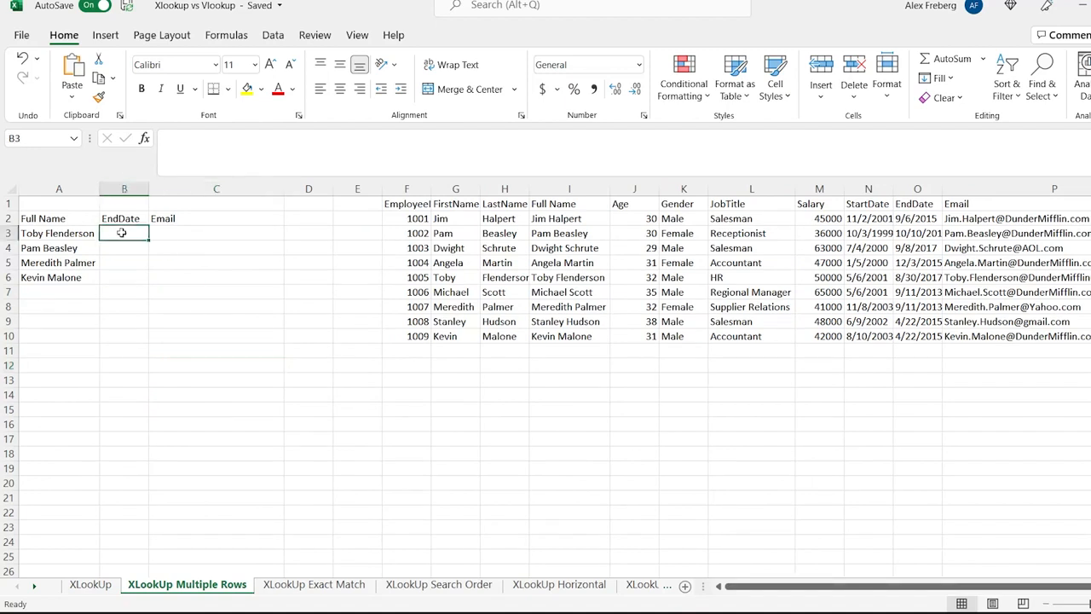
type("=")
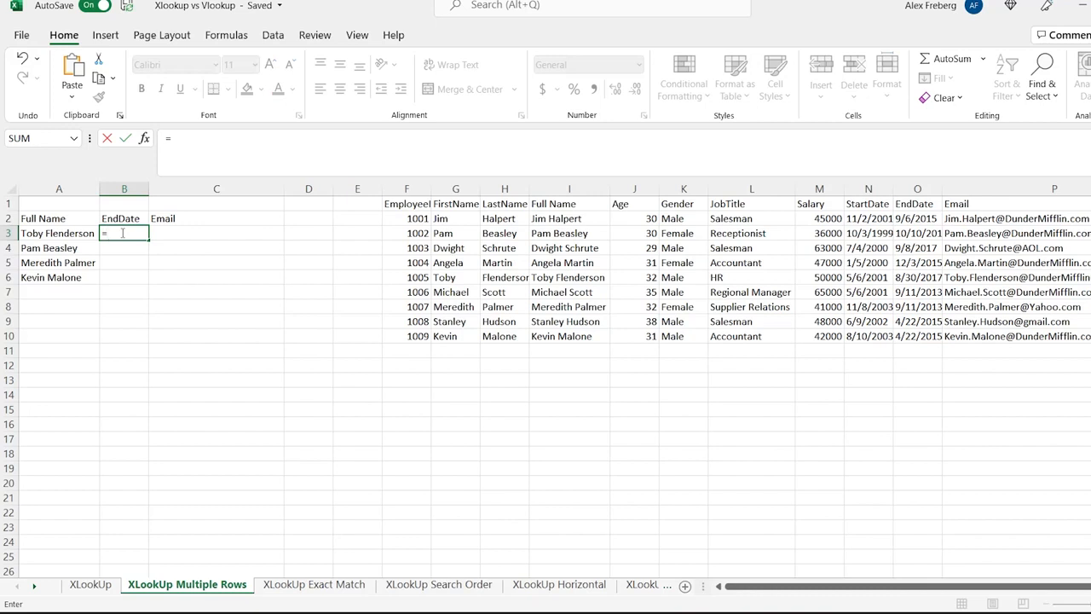
type("xloo")
key("Tab")
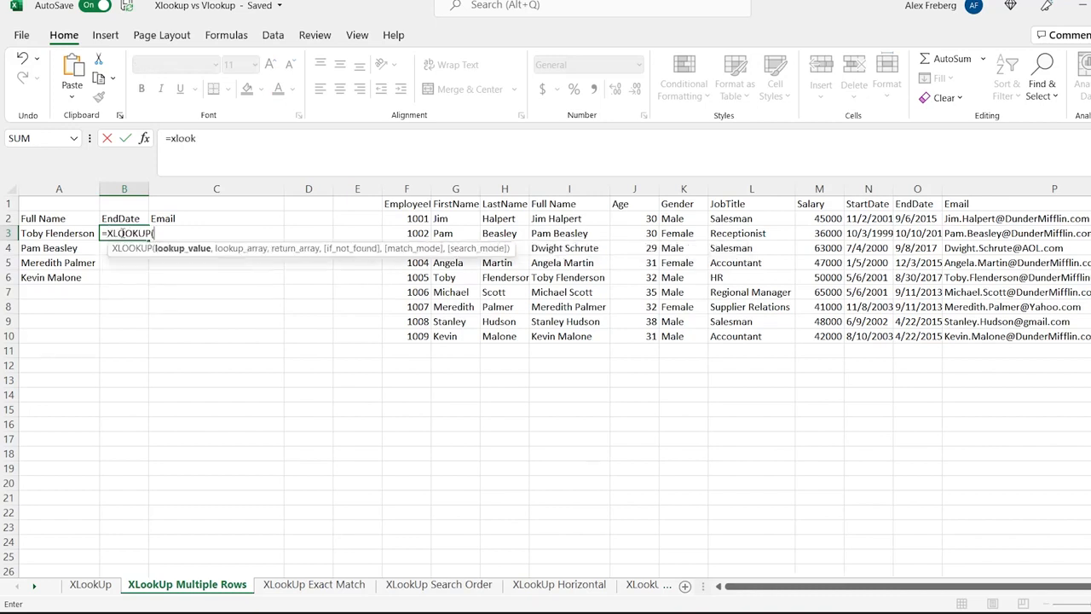
left_click(82, 233)
type(",")
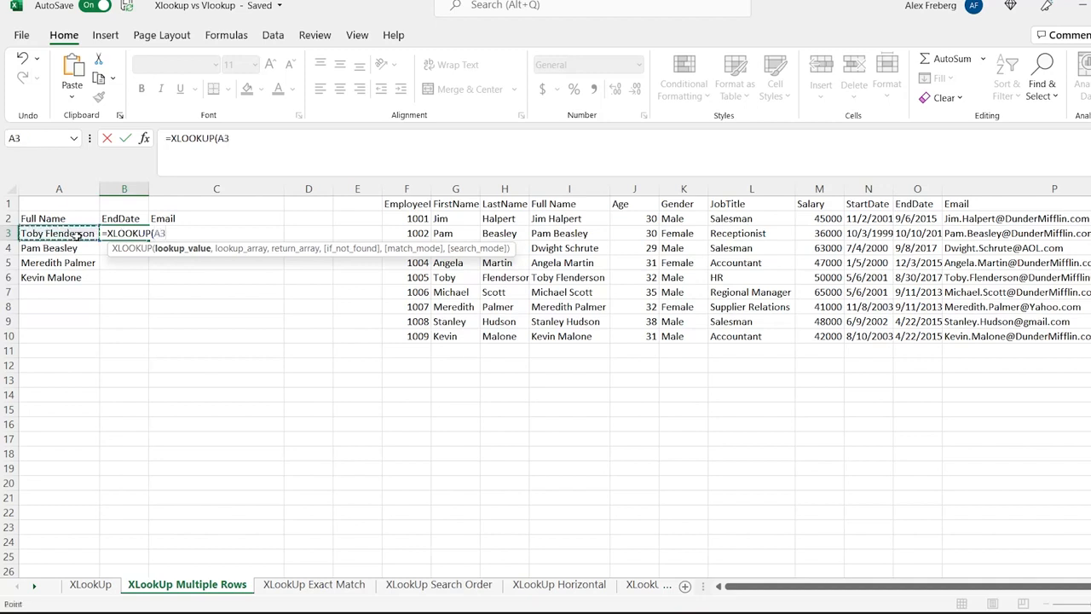
left_click_drag(597, 220, 587, 335)
type(",")
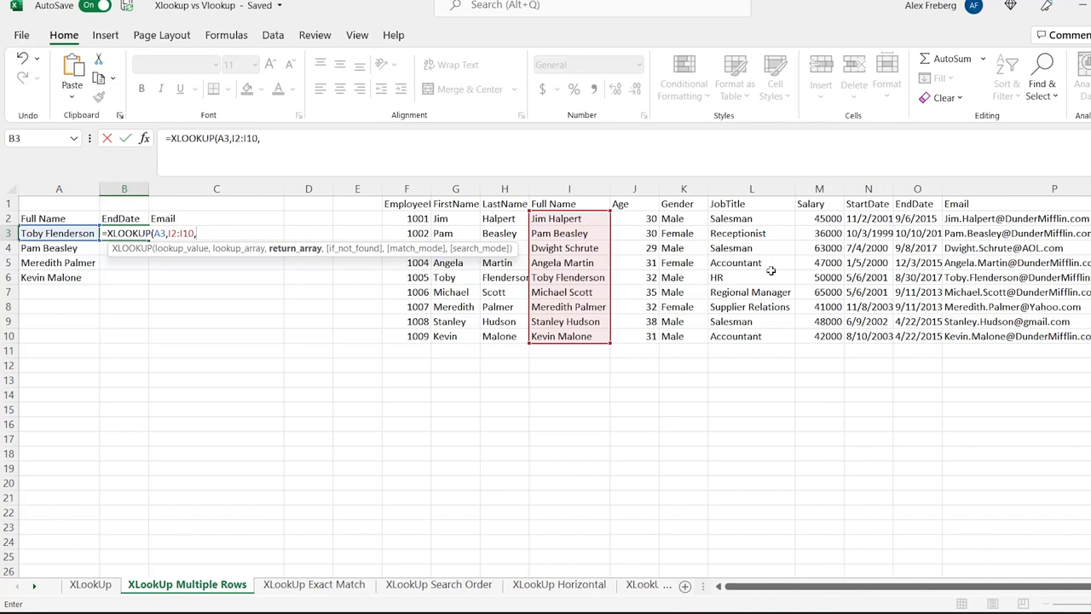
left_click_drag(907, 218, 949, 336)
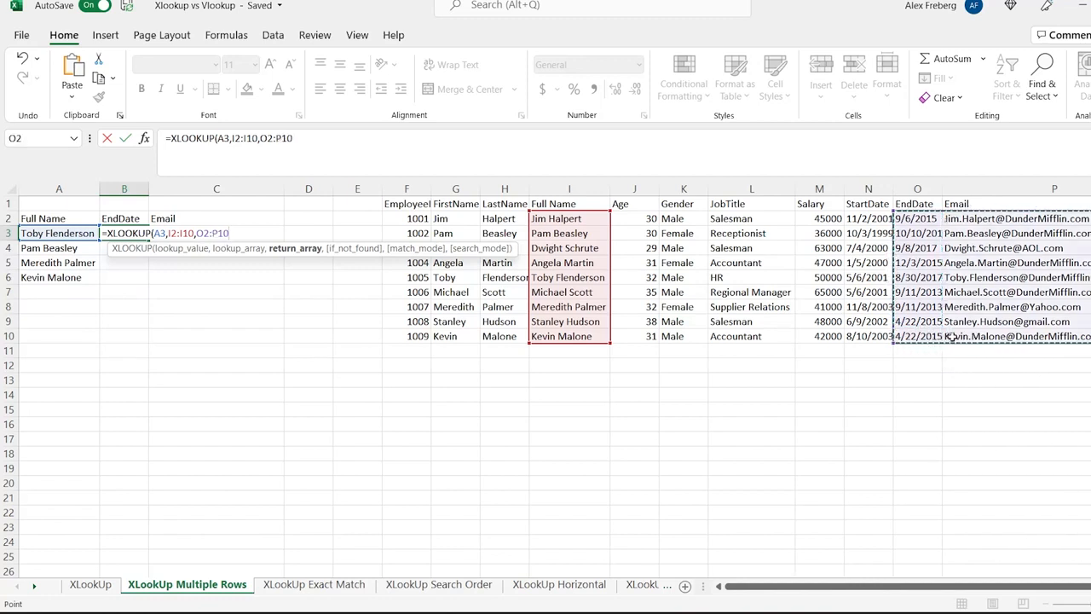
type(")")
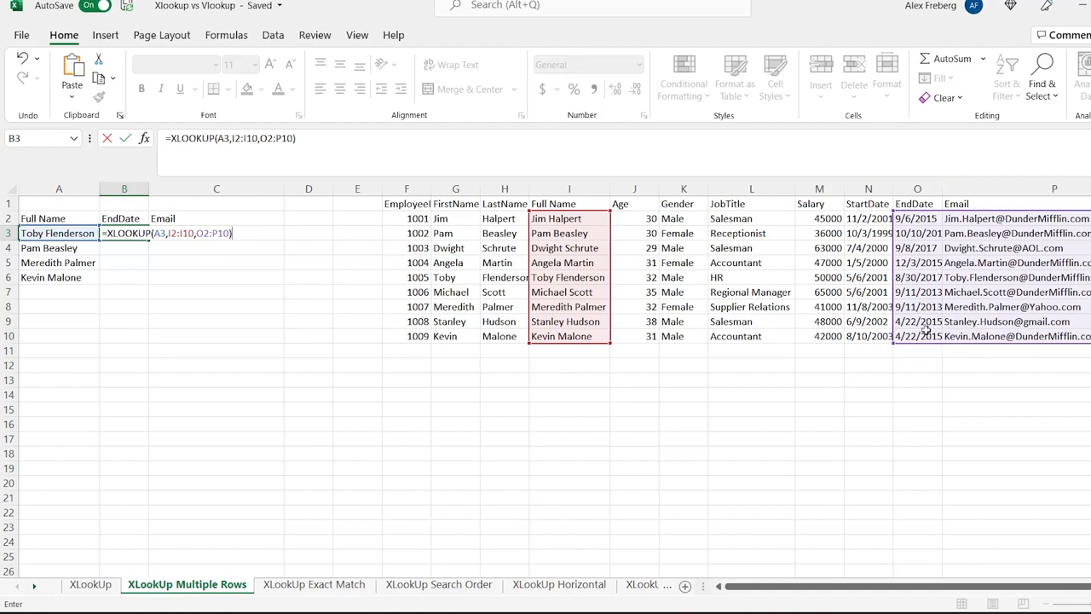
key("Return")
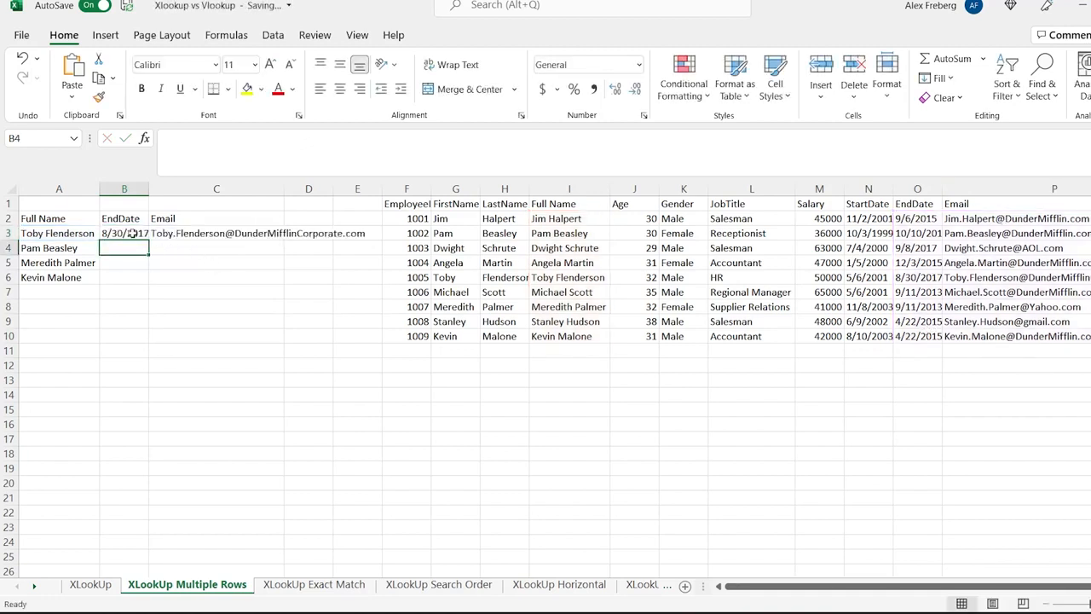
Step: Inspect the formula behind the EndDate and Email results in row 3, and highlight the JobTitle through Email data, L2:P10
left_click(132, 234)
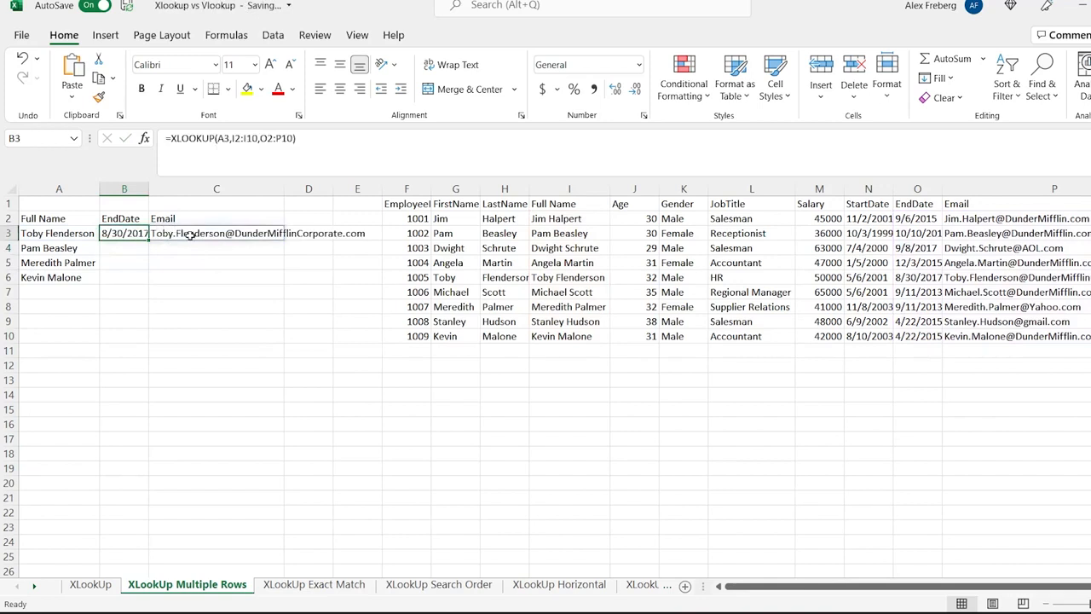
left_click(191, 235)
left_click(136, 235)
left_click(126, 248)
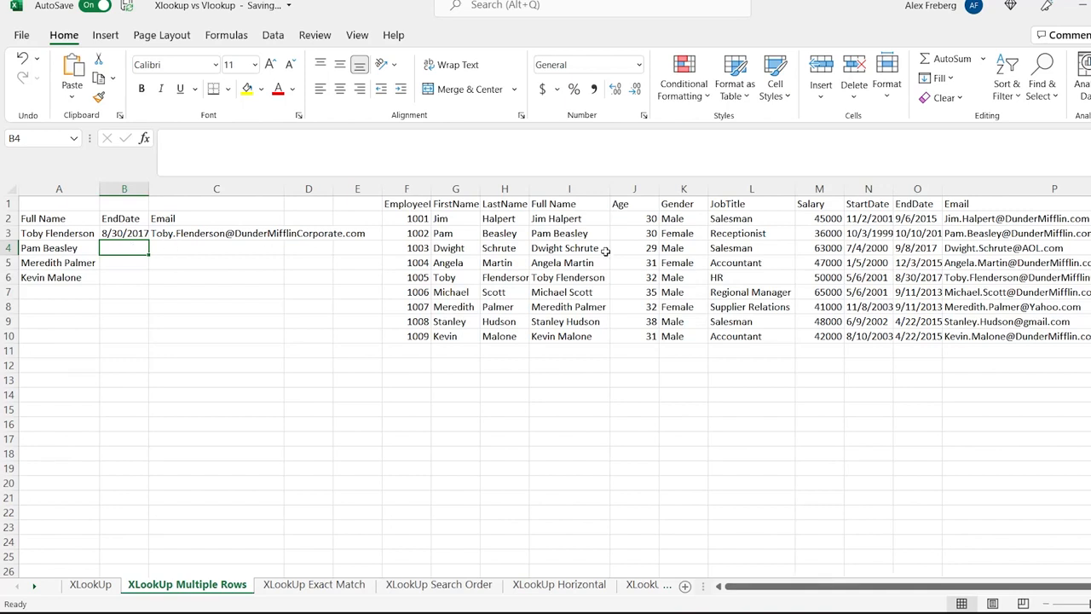
left_click_drag(750, 218, 1057, 338)
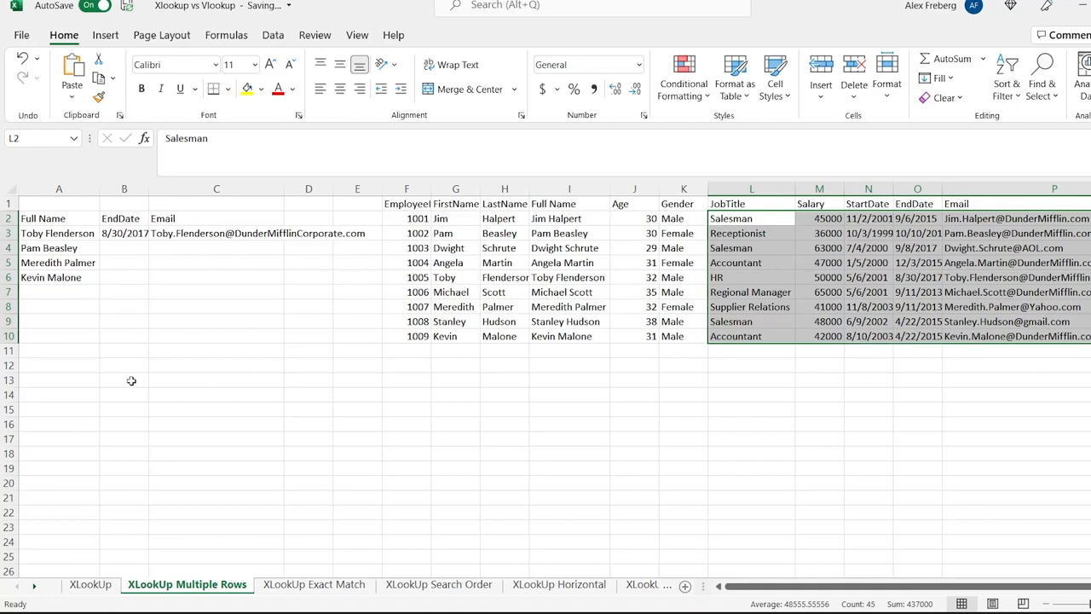
Step: Copy the XLOOKUP formula text from B3 and paste it into cell B13
left_click(132, 232)
left_click_drag(308, 140, 150, 141)
key("Escape")
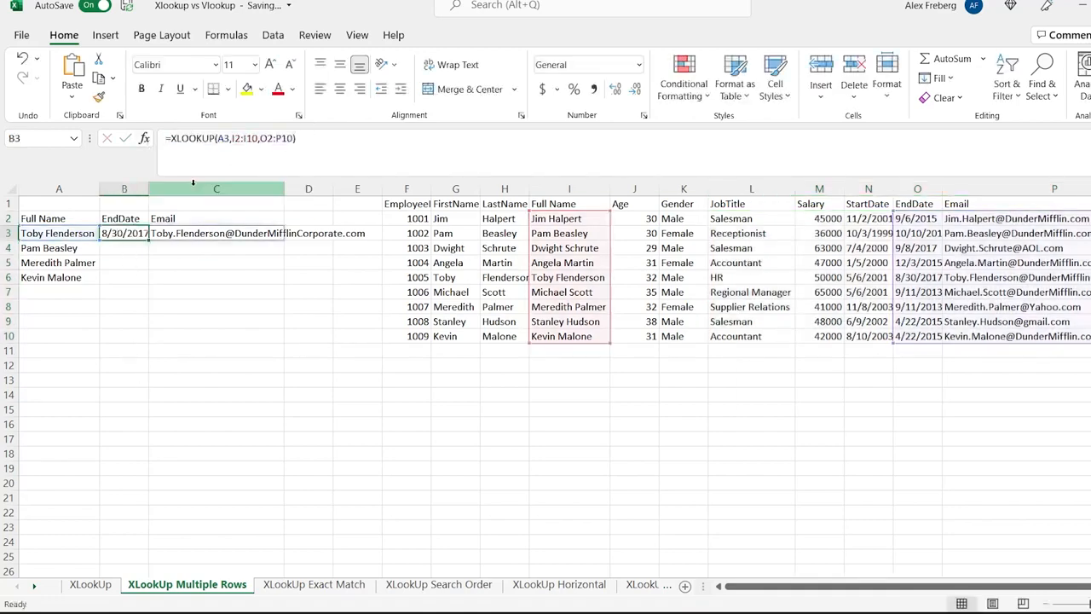
key("ctrl+c")
left_click(119, 380)
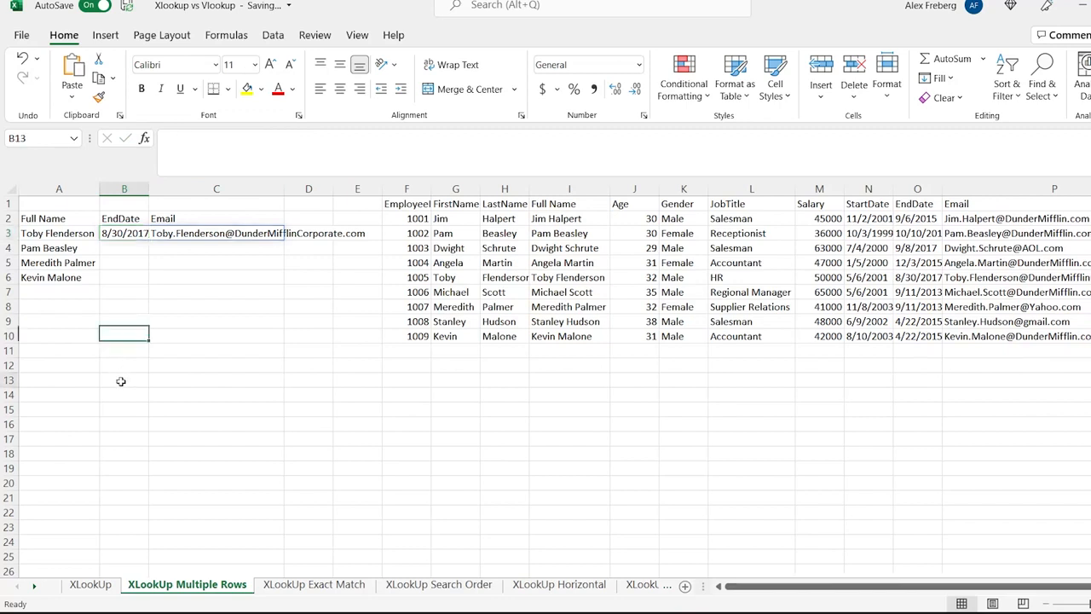
key("ctrl+v")
Step: Change the return array of the XLOOKUP formula in B13 to J2:P10, covering Age through Email
double_click(128, 381)
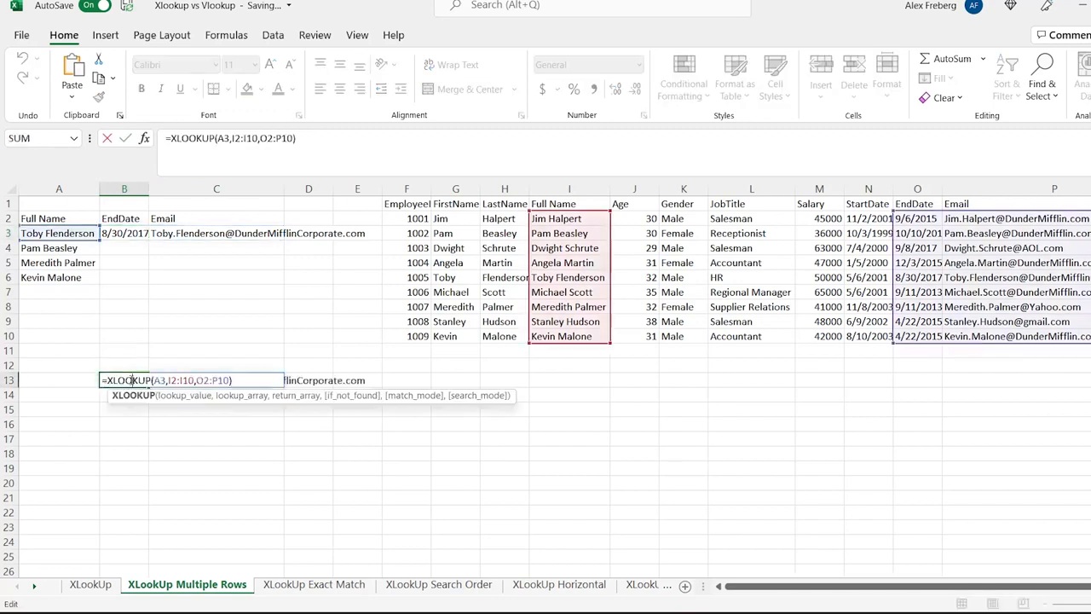
left_click_drag(231, 380, 197, 381)
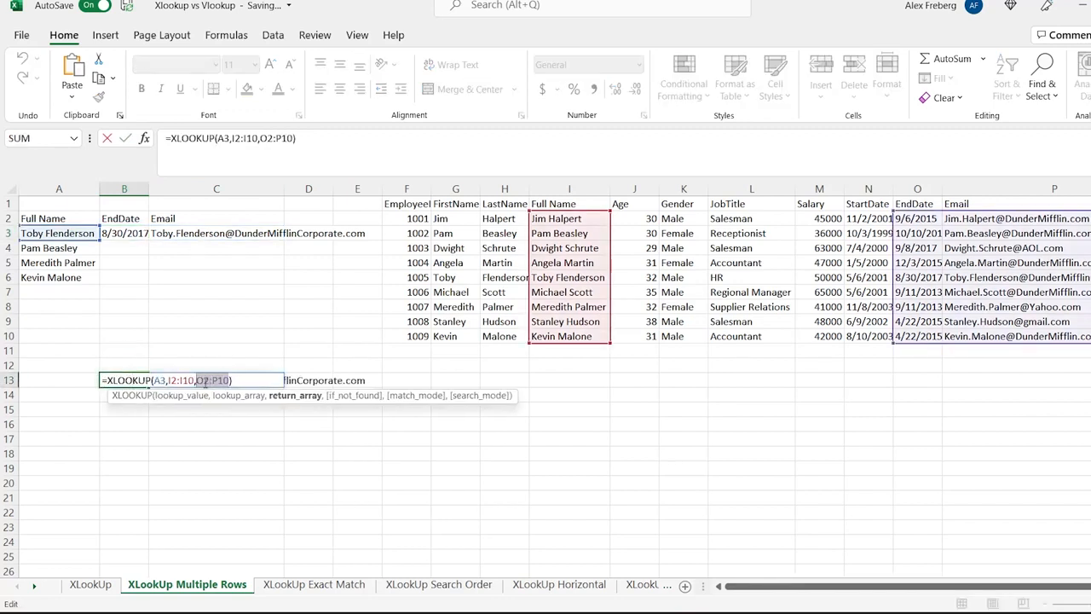
key("BackSpace")
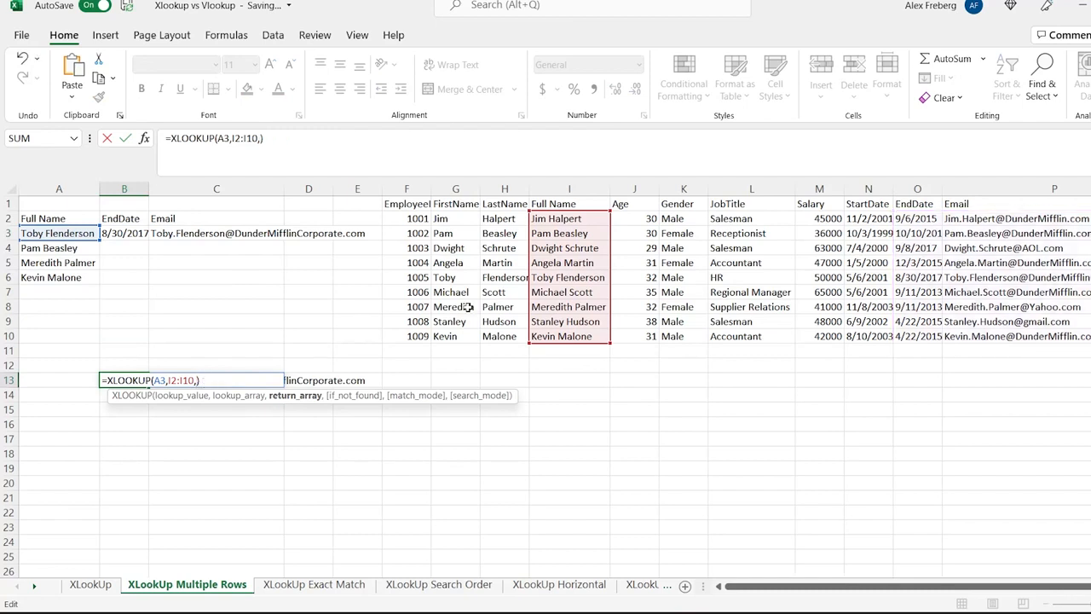
left_click_drag(631, 219, 951, 330)
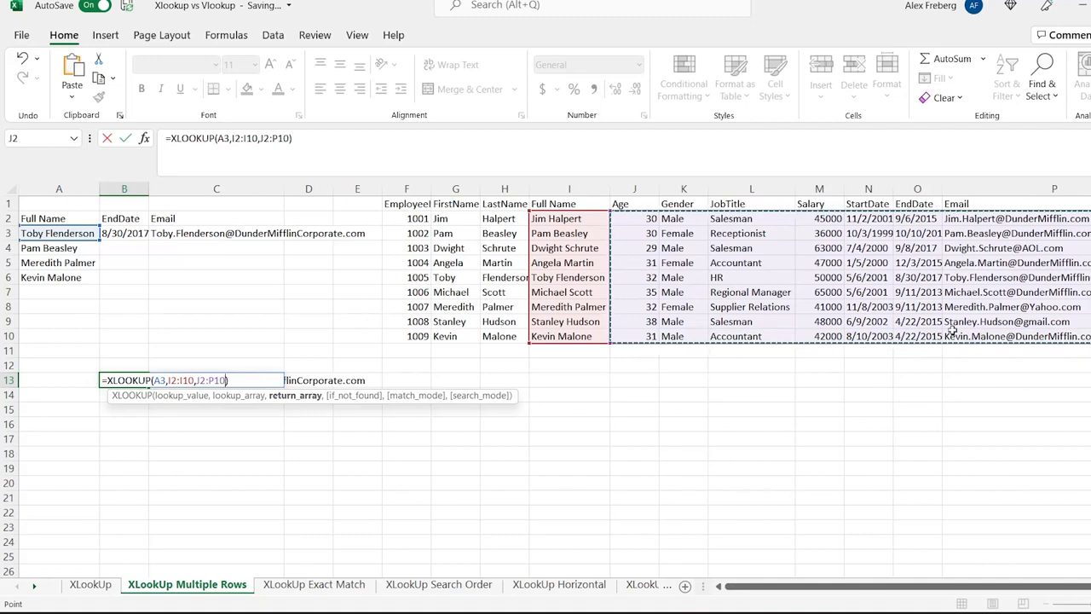
key("Return")
Step: Delete the trial lookup results in B13:H13
left_click_drag(141, 381, 503, 380)
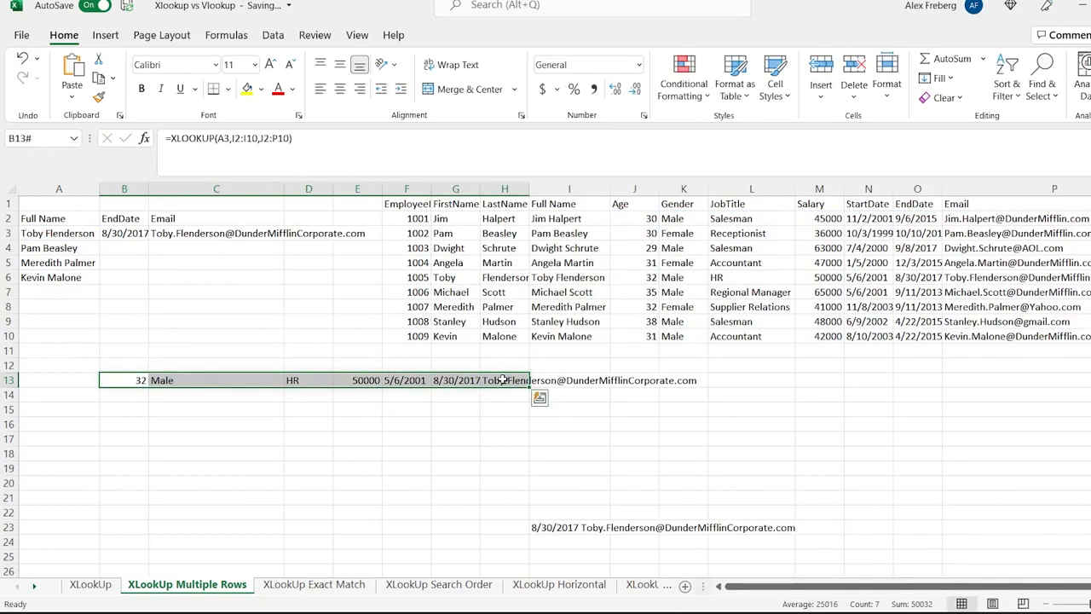
key("Delete")
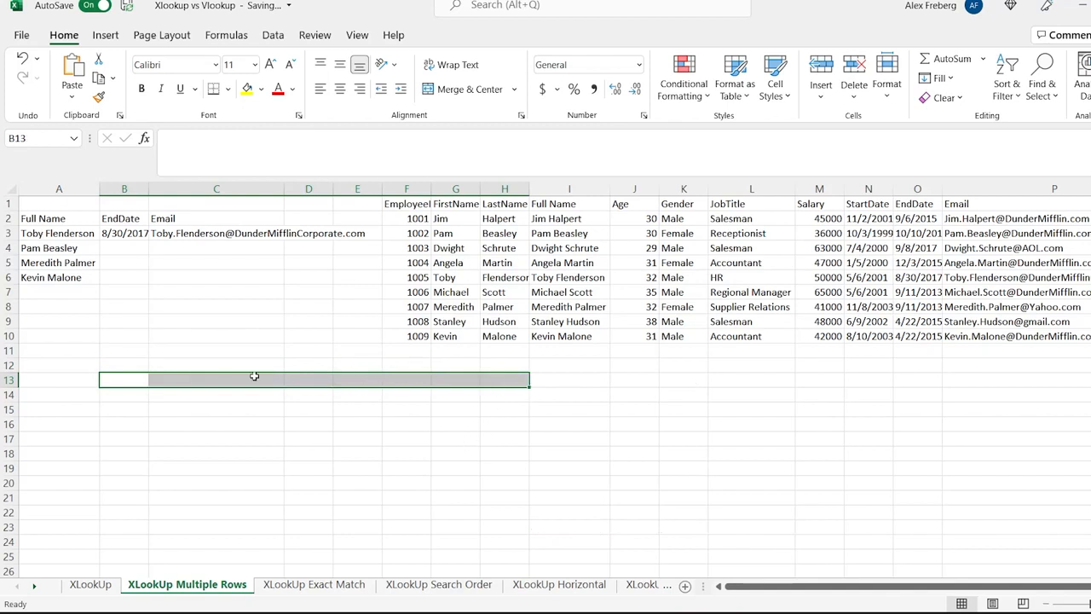
left_click(214, 365)
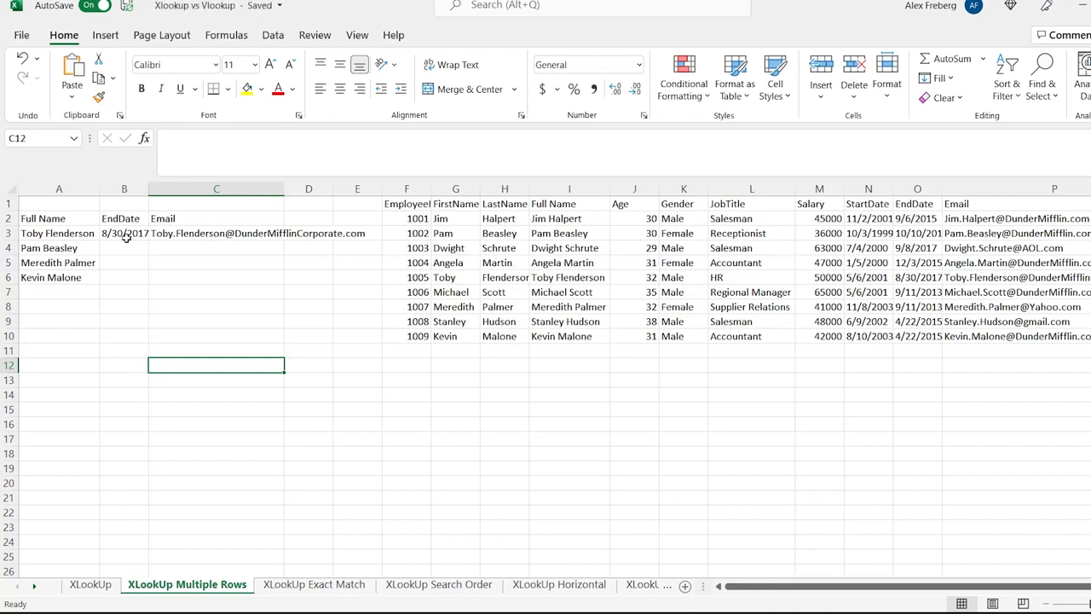
Step: Highlight the EndDate column of the employee table to examine its place beside Email
left_click(837, 188)
left_click(858, 187)
left_click(917, 188)
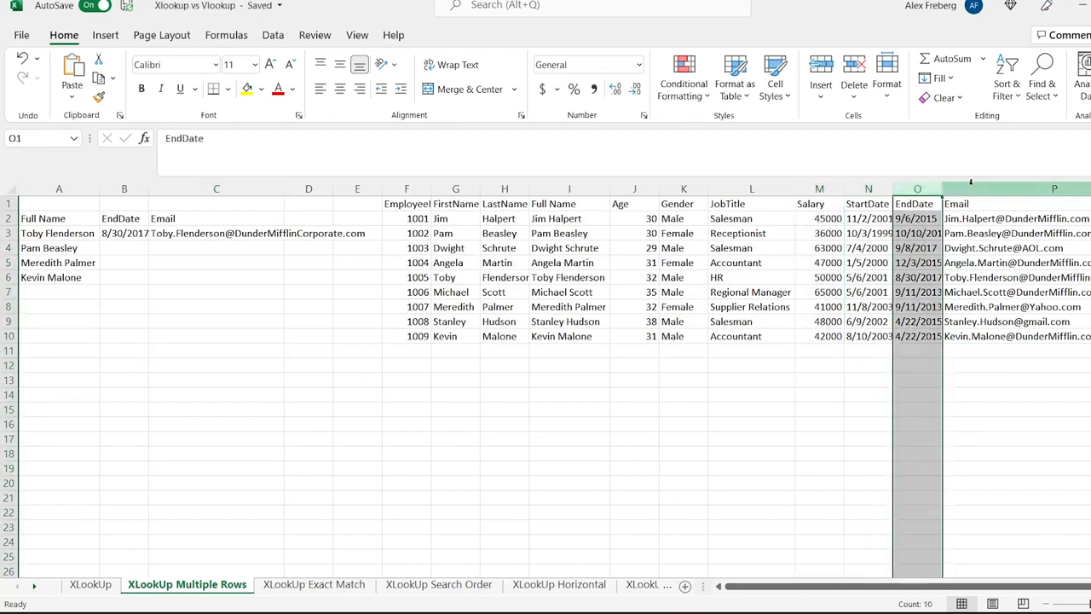
Step: Fill the EndDate and Email XLOOKUP formula from B3 down to B6
left_click(1022, 189)
left_click(589, 219)
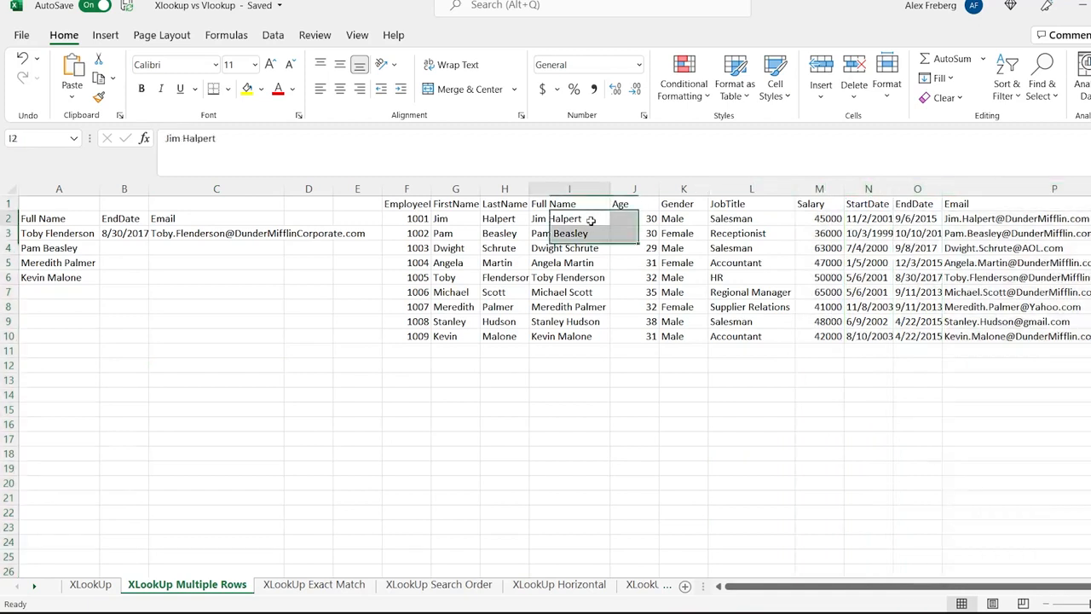
left_click(116, 233)
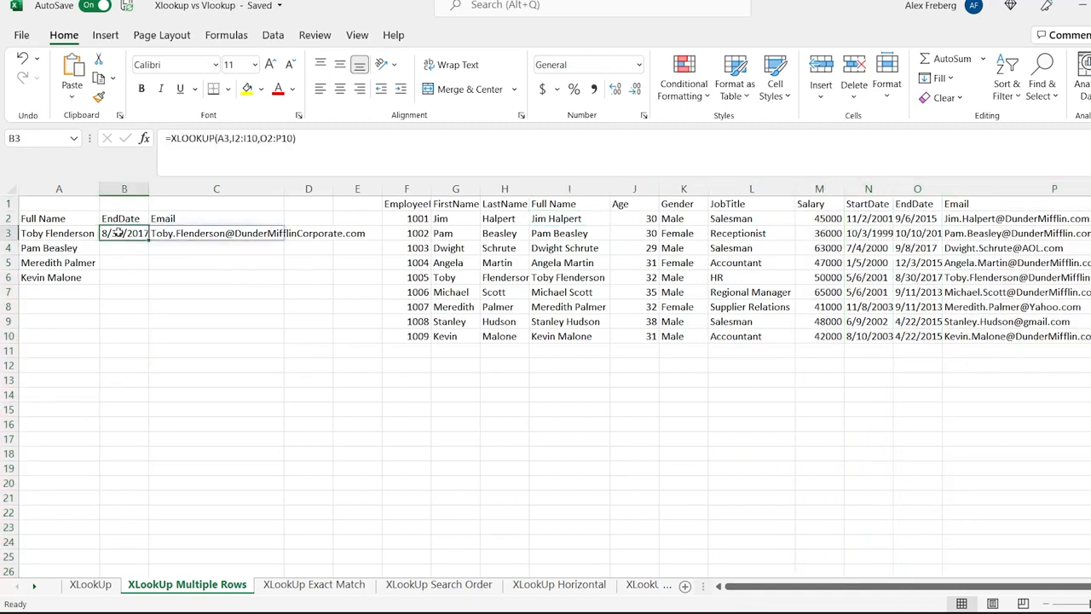
left_click_drag(149, 241, 140, 300)
left_click(135, 308)
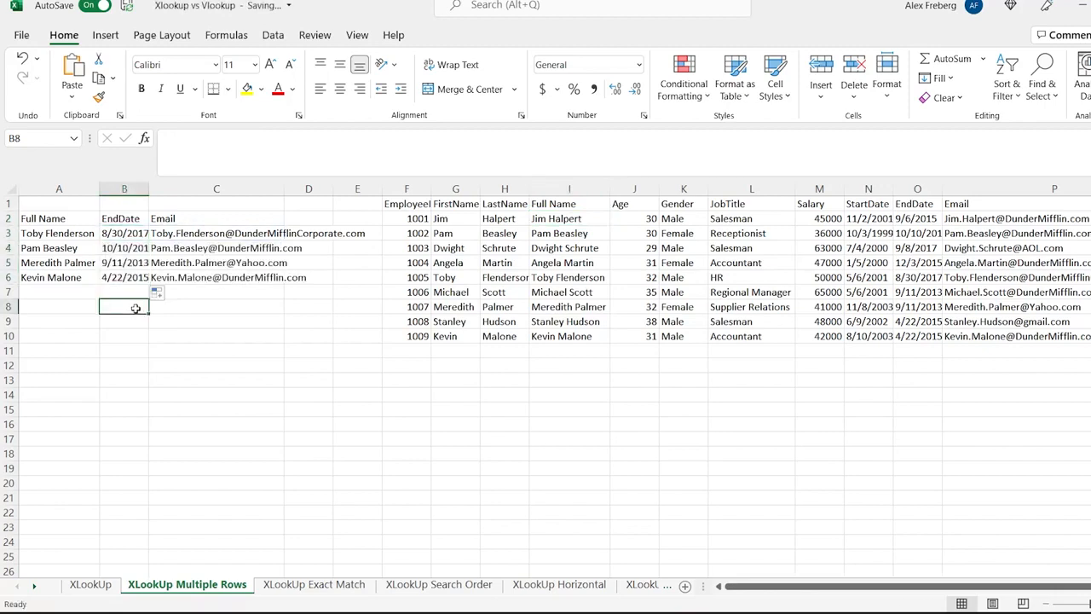
Step: On the XLookUp Exact Match sheet, start an XLOOKUP formula in B3 with A3 as the lookup value
left_click(330, 588)
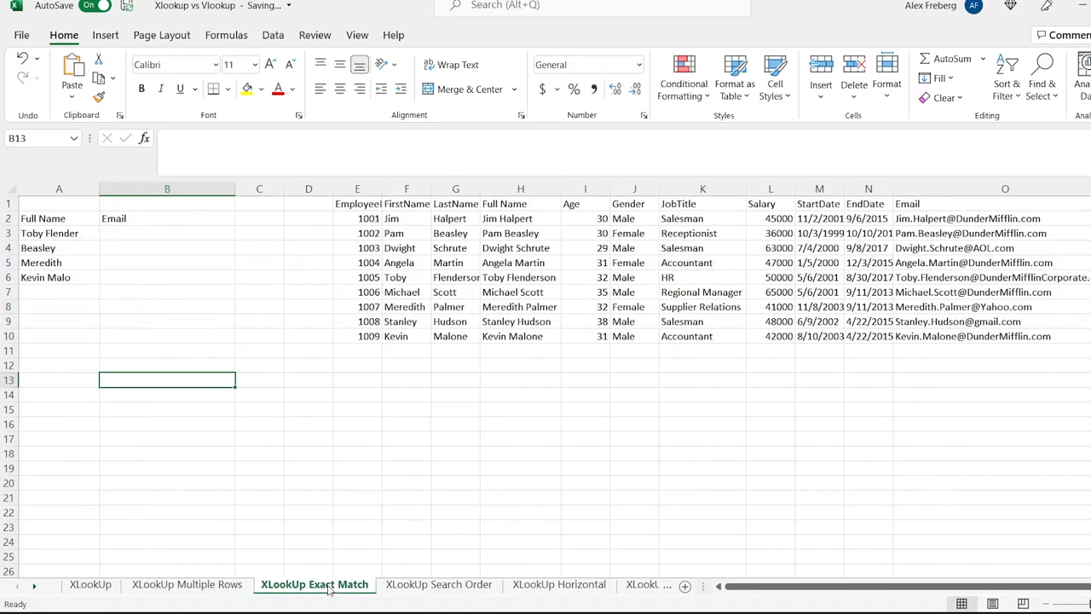
left_click(169, 233)
double_click(169, 234)
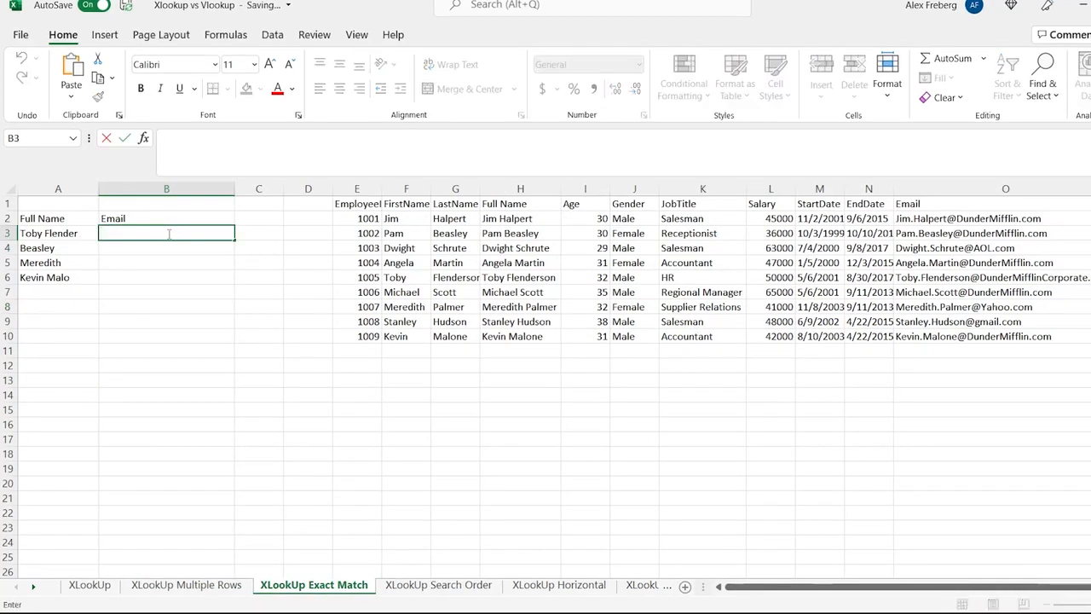
type("=xl")
key("Tab")
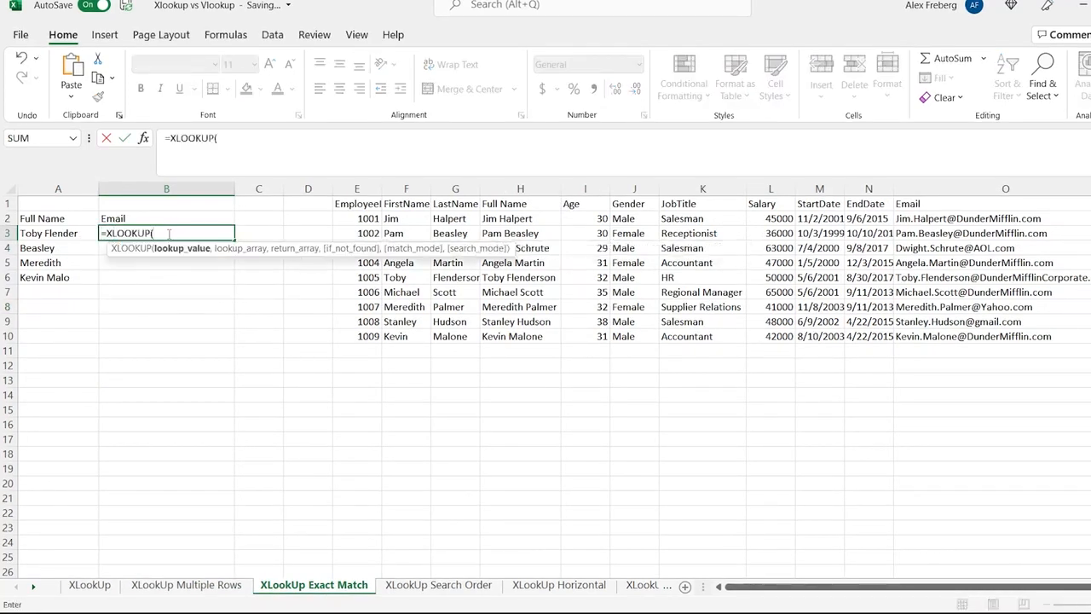
left_click(76, 232)
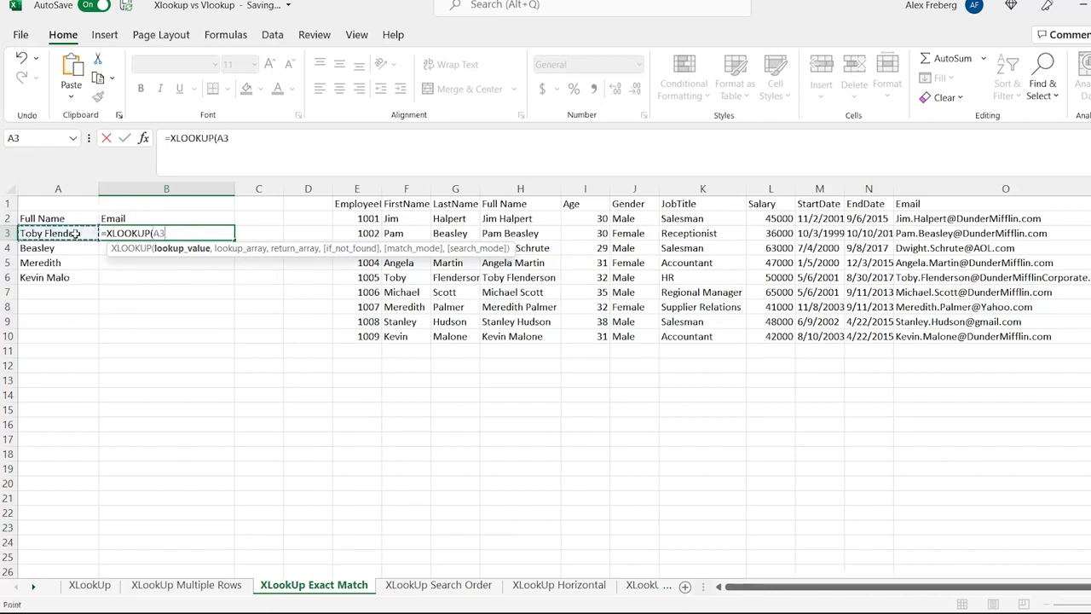
type(",")
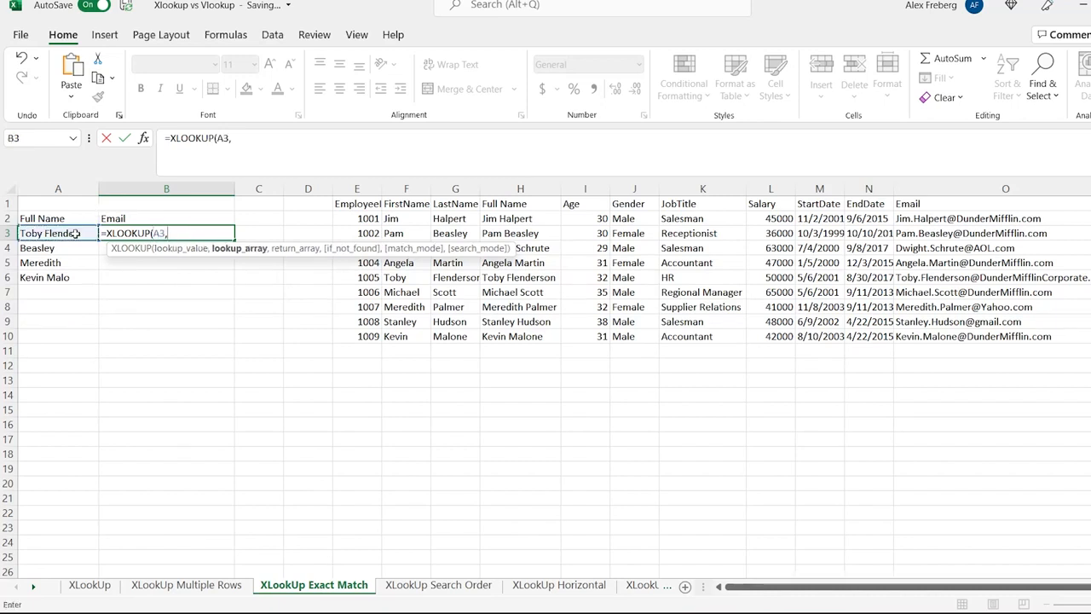
Step: Set the formula's lookup array to the full names in H2:H10 and its return array to the emails in O2:O10
left_click(542, 218)
left_click(529, 338, "shift")
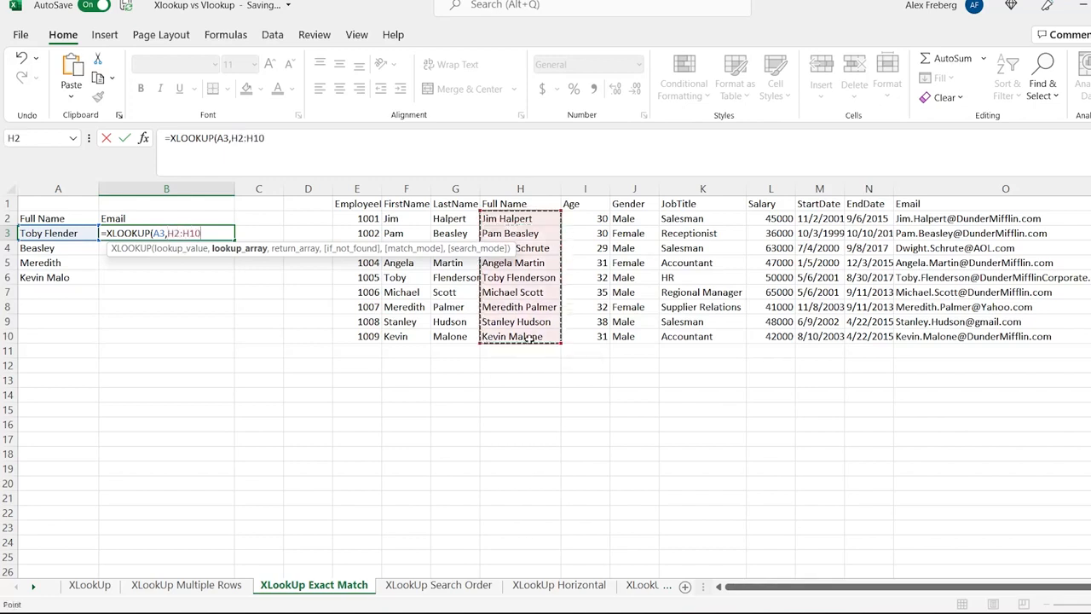
type(",")
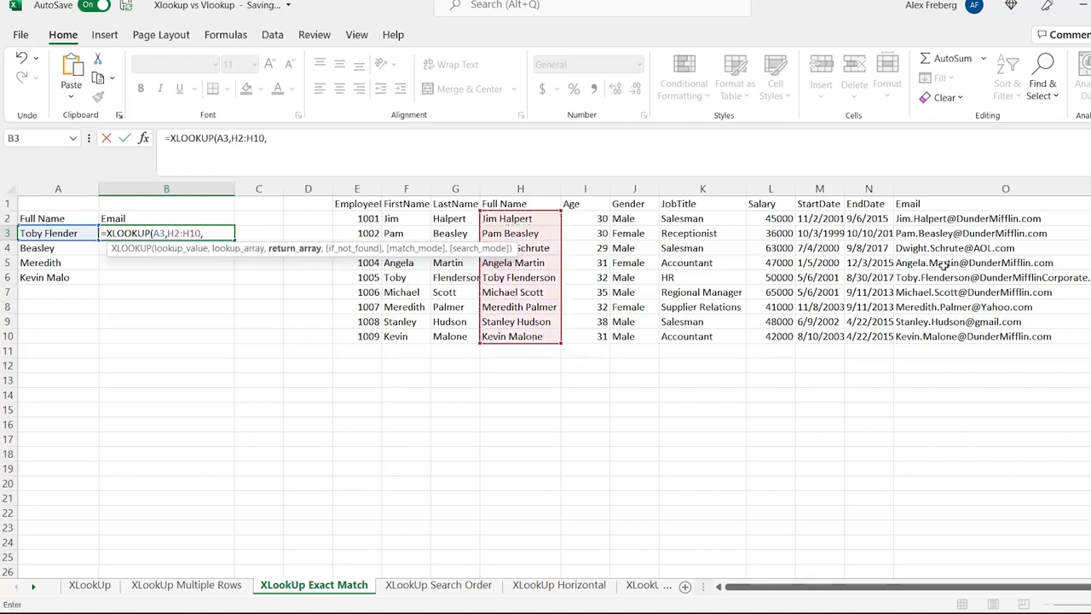
left_click(939, 220)
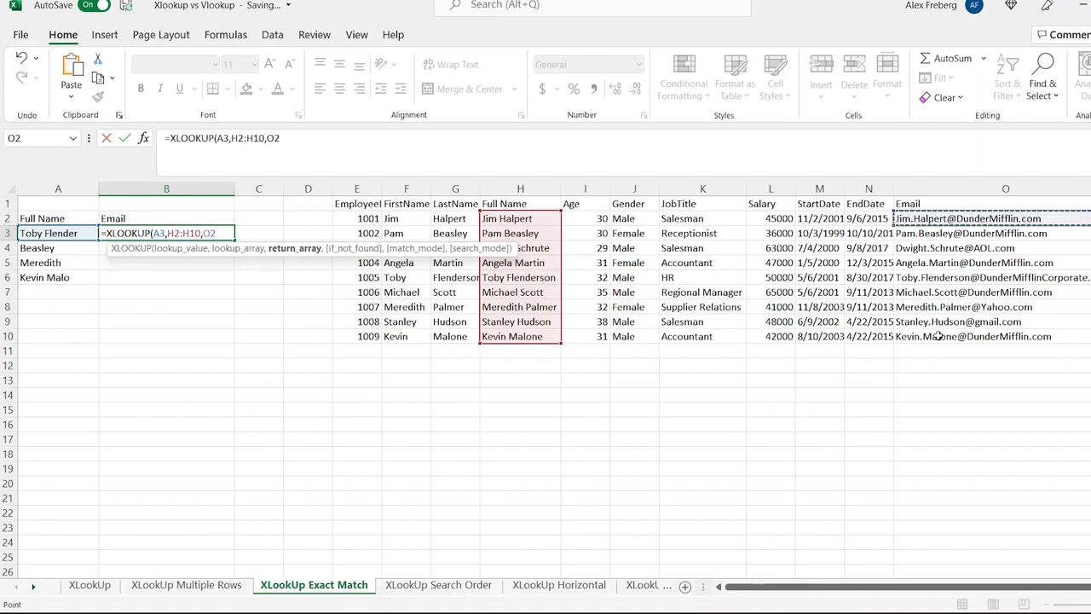
left_click(937, 338, "shift")
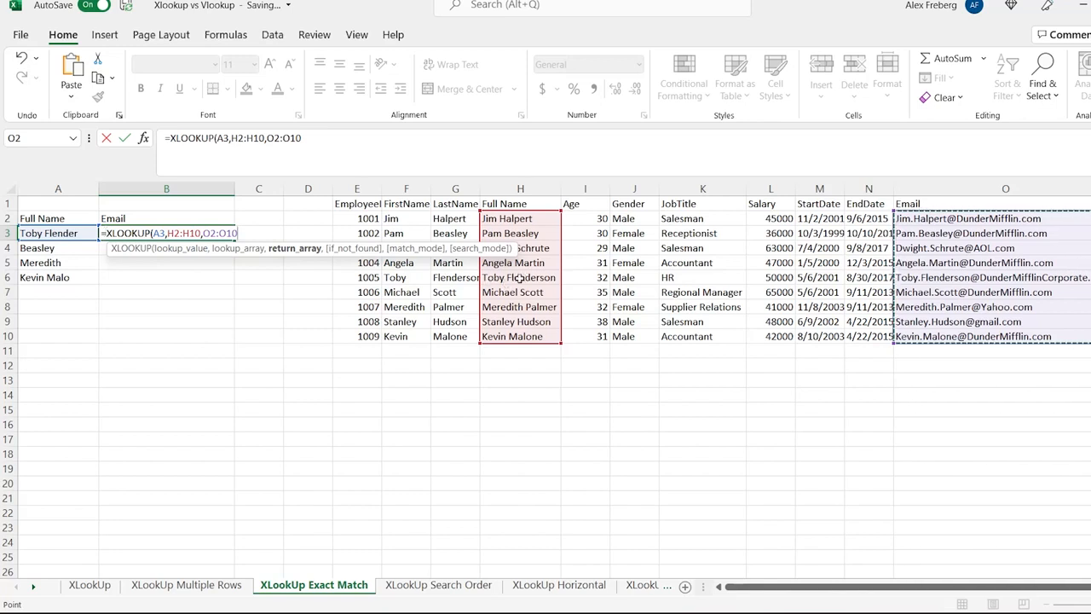
Step: Add "Not Found" as the if_not_found value and complete the XLOOKUP formula in B3
type(",")
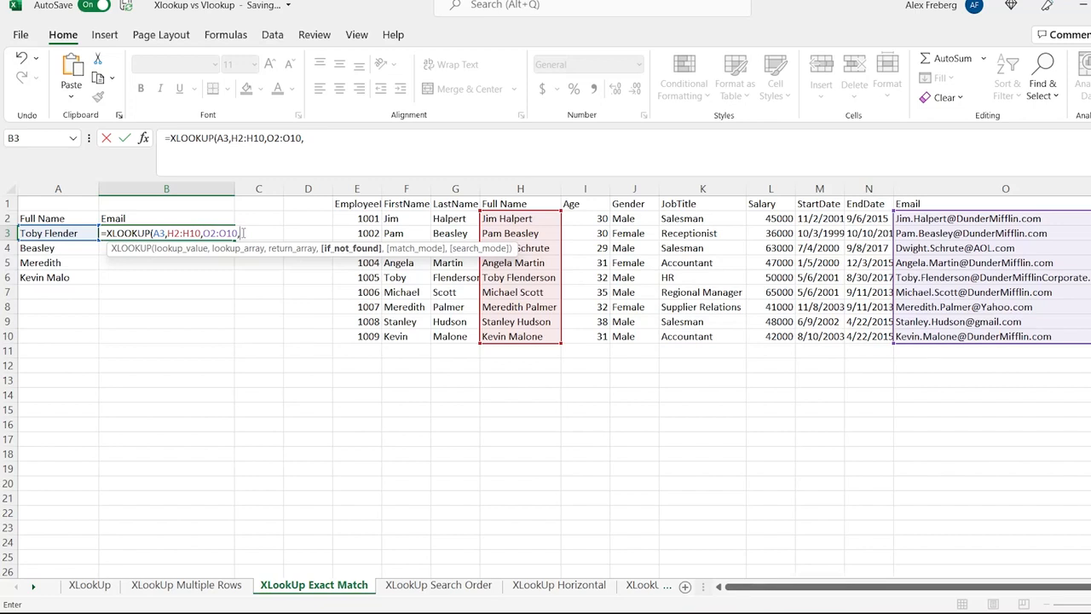
type("\"Not Found\"")
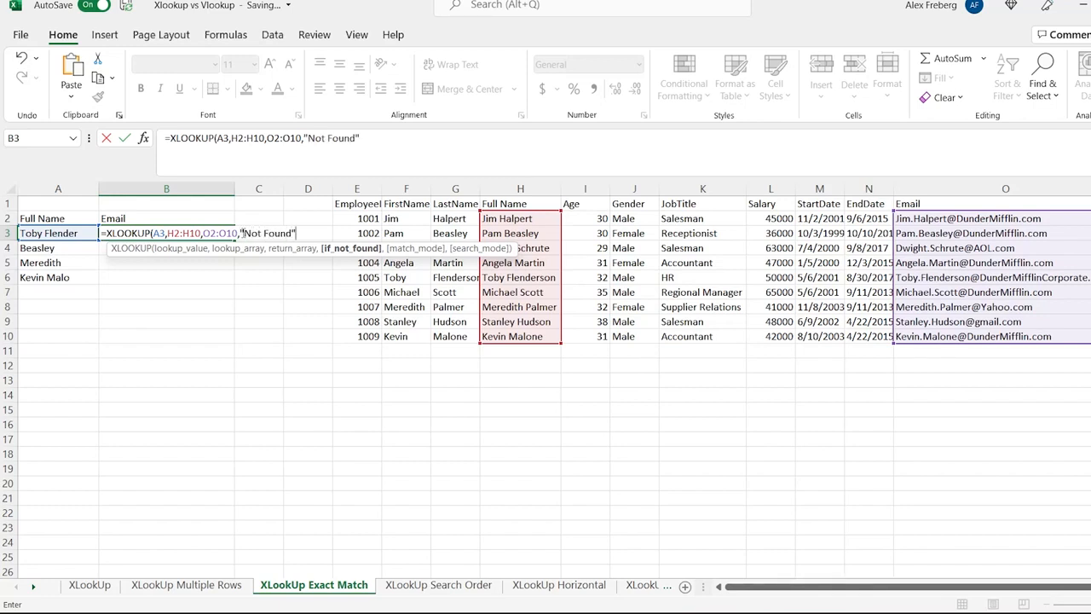
type(")")
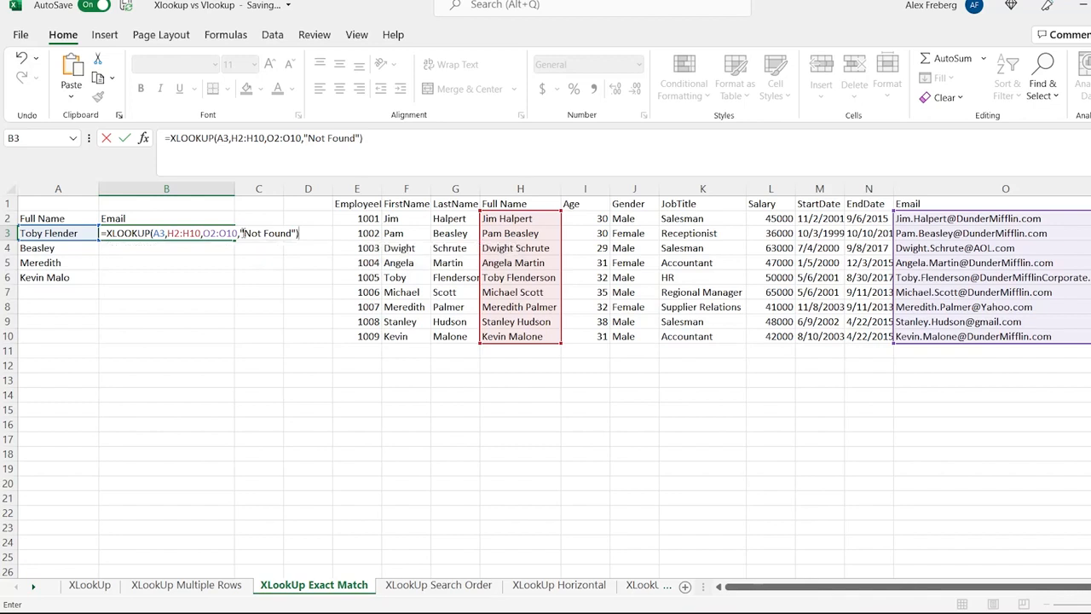
key("Return")
left_click(66, 237)
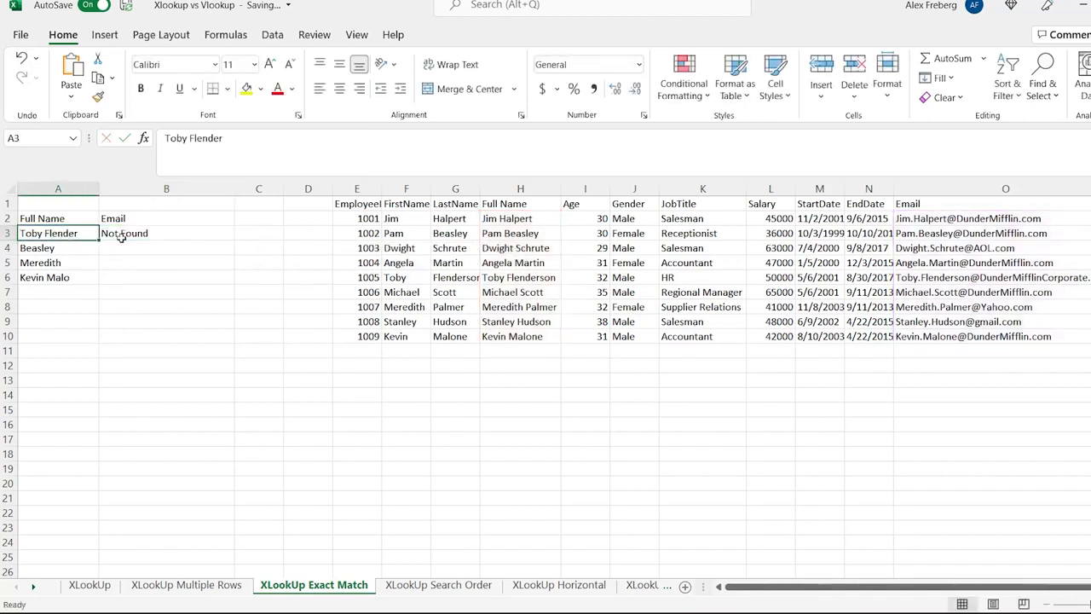
Step: Copy the XLOOKUP formula text from B3 and paste it into cell B4
left_click(131, 235)
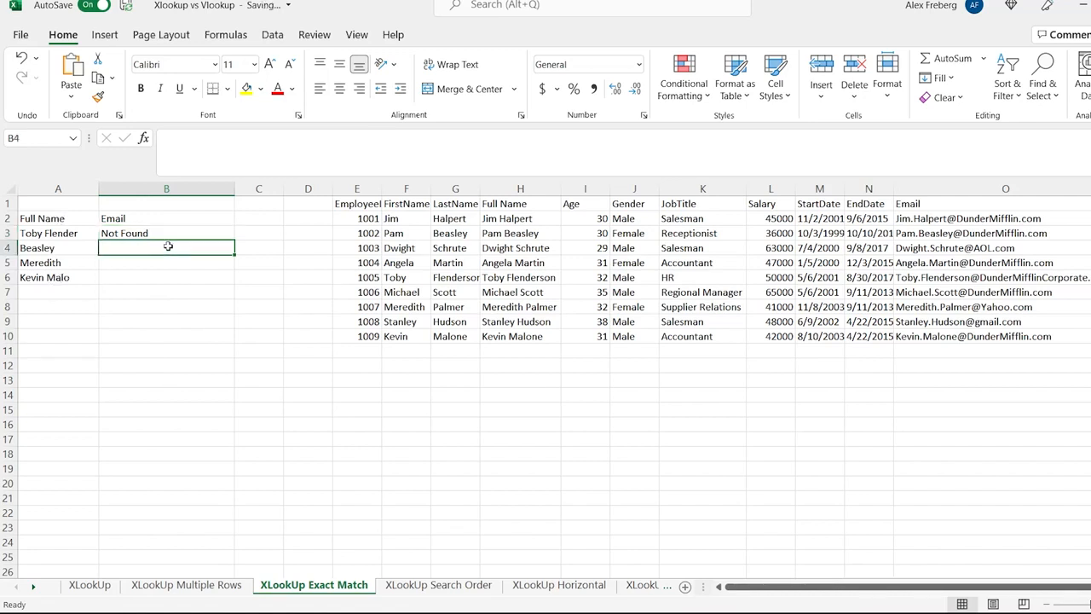
left_click_drag(373, 141, 148, 149)
key("Escape")
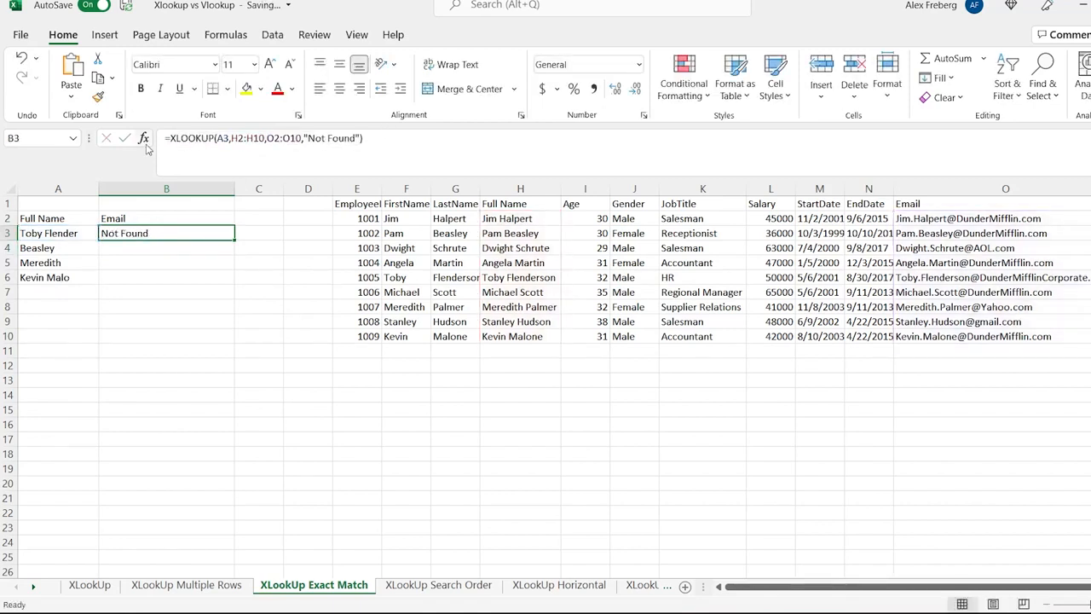
left_click(144, 246)
key("ctrl+v")
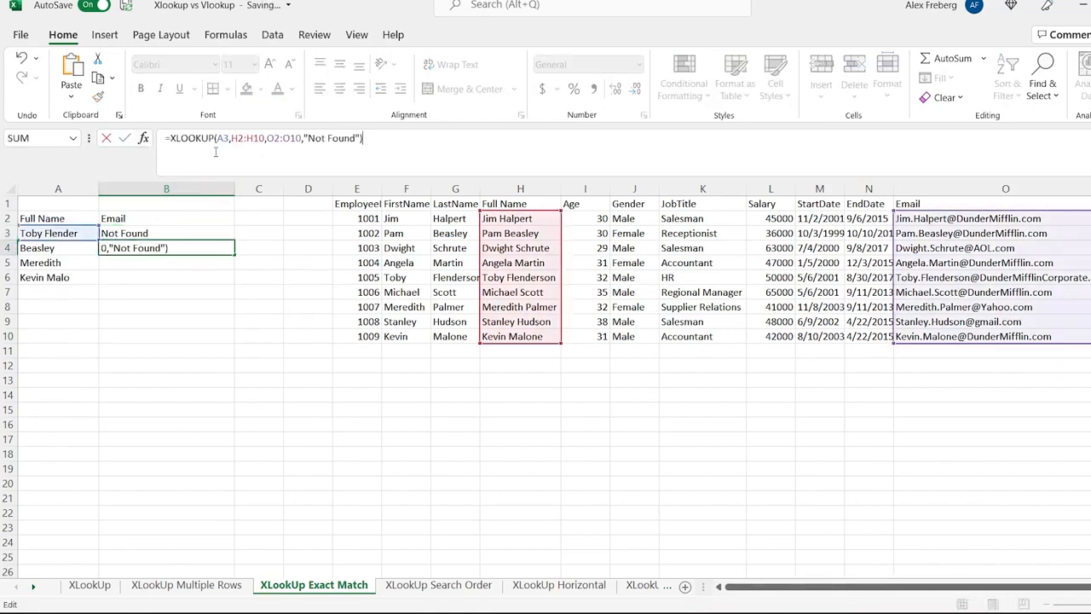
Step: Add match mode 2, Wildcard character match, to the XLOOKUP formula in B4
key("BackSpace")
type(",")
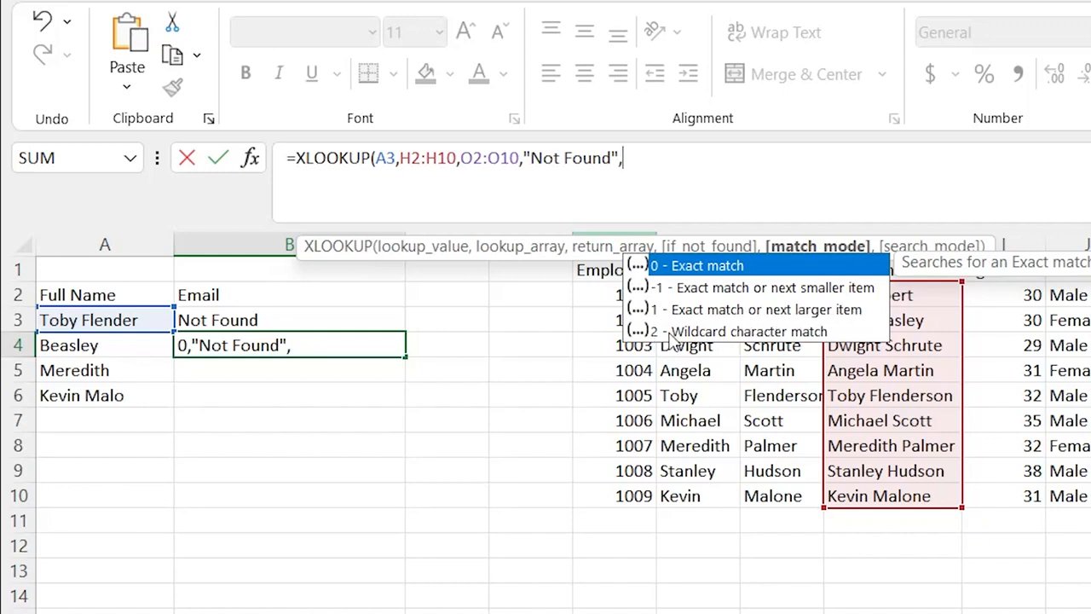
double_click(714, 332)
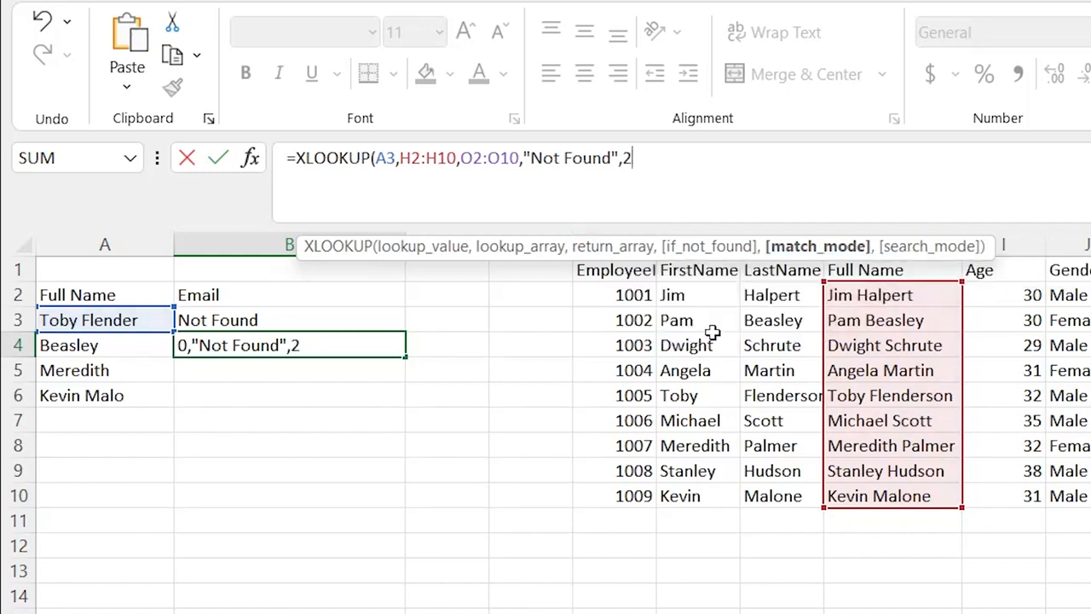
type(")")
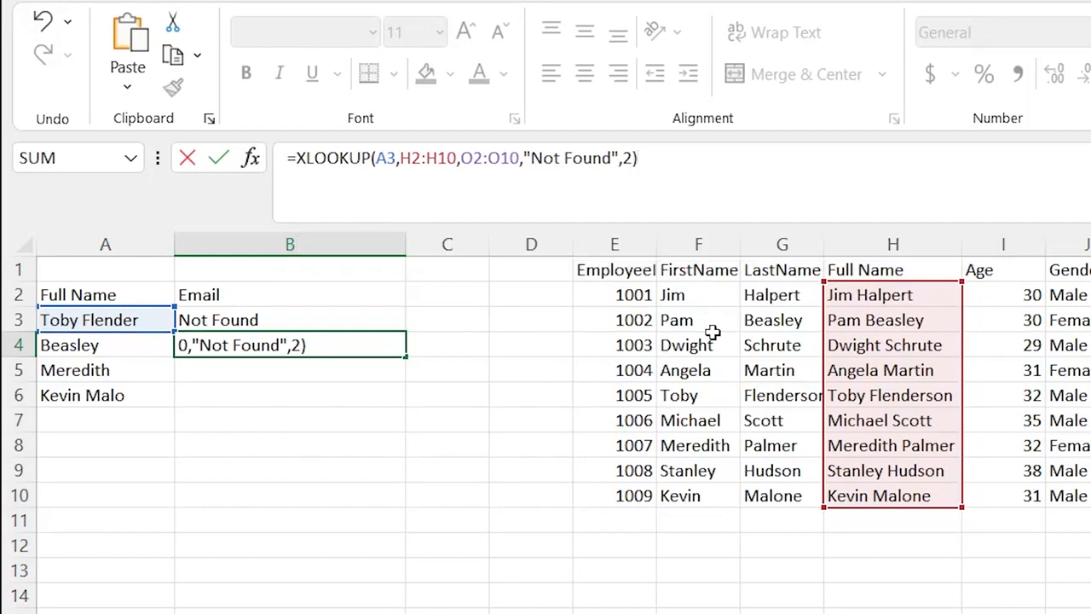
key("Return")
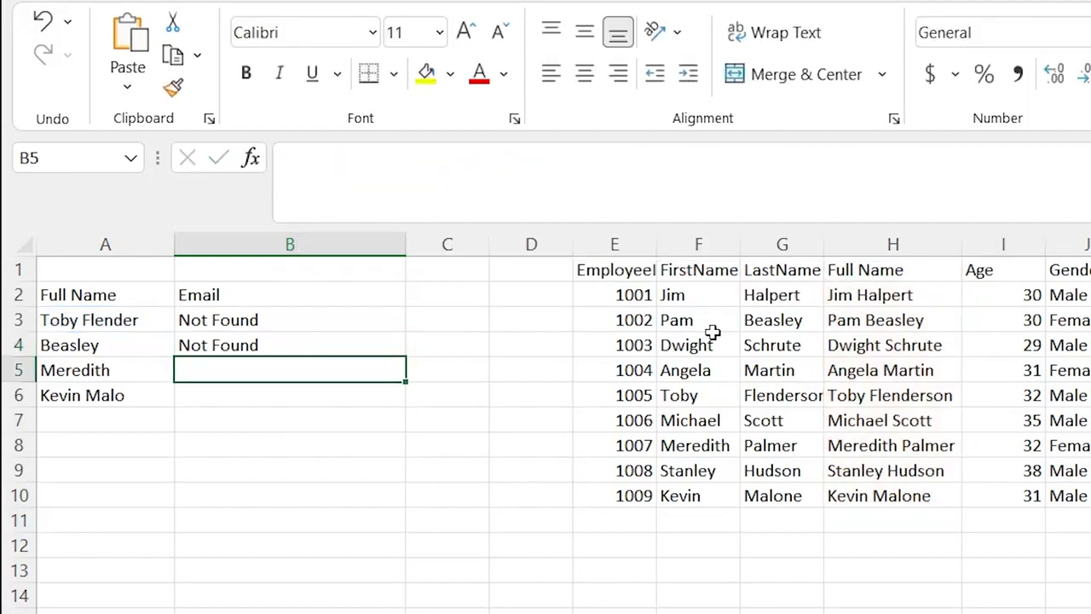
Step: Change the lookup value of the XLOOKUP formula in B4 to A4
left_click(390, 345)
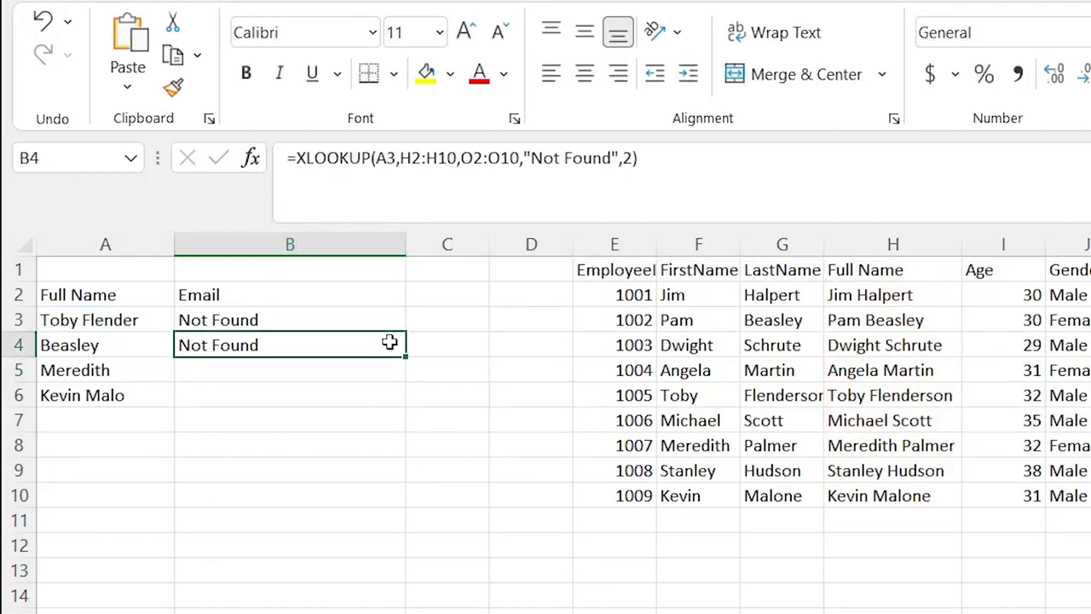
left_click(397, 158)
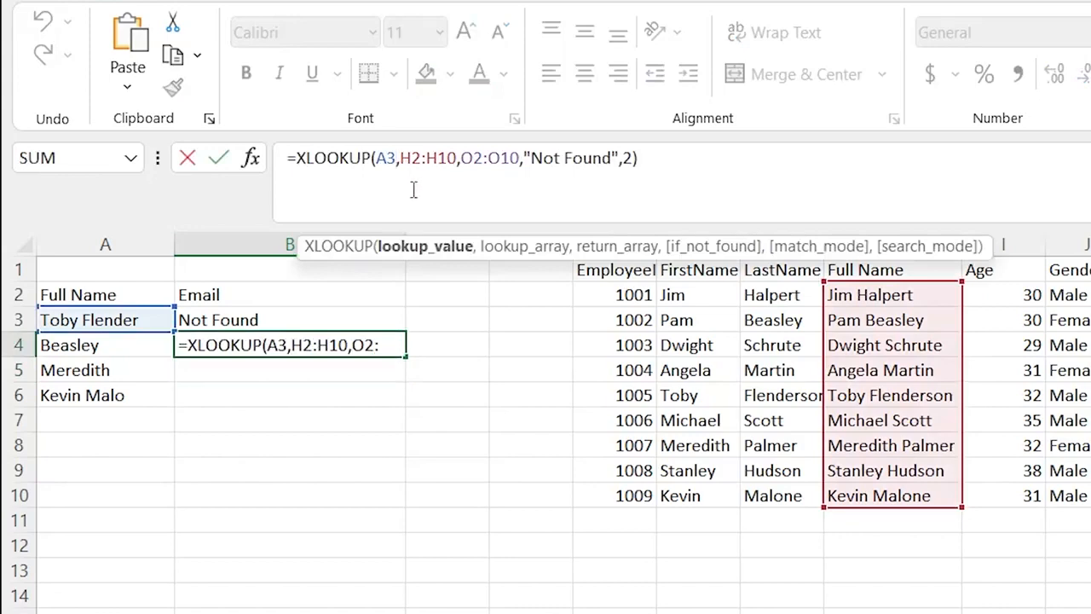
key("BackSpace")
type("4")
key("Return")
Step: Prefix the lookup value in B4's formula with a wildcard so that it reads "*"&A4
left_click(281, 342)
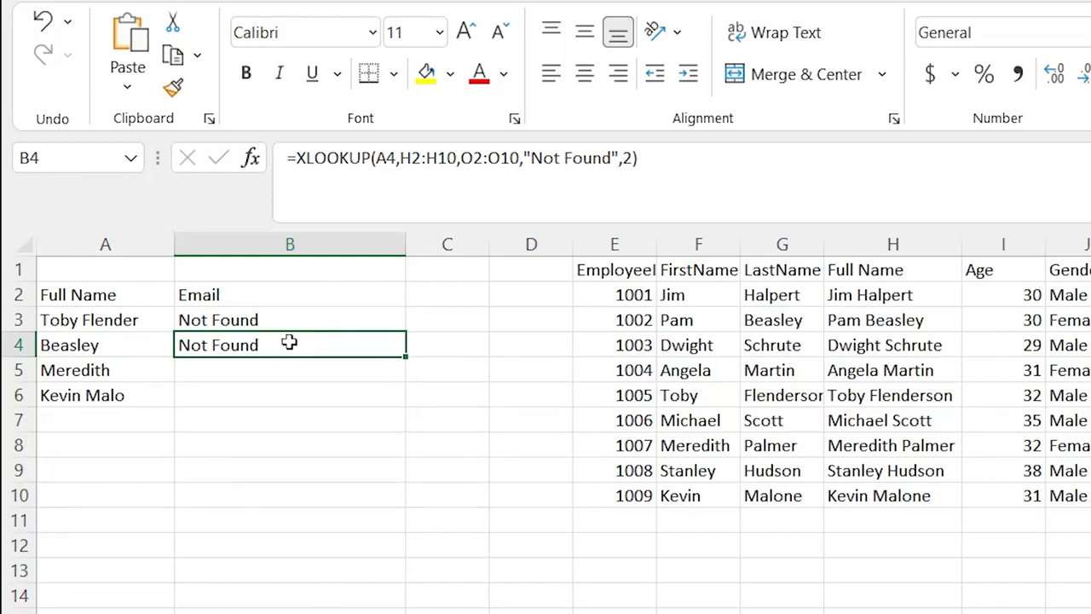
left_click(381, 165)
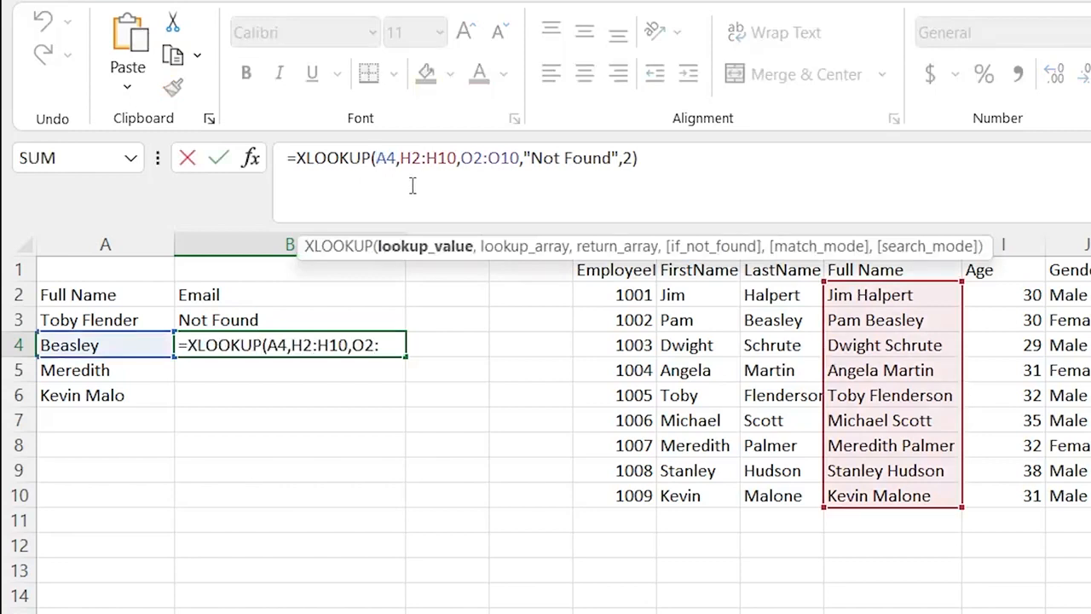
left_click(376, 157)
type("\"")
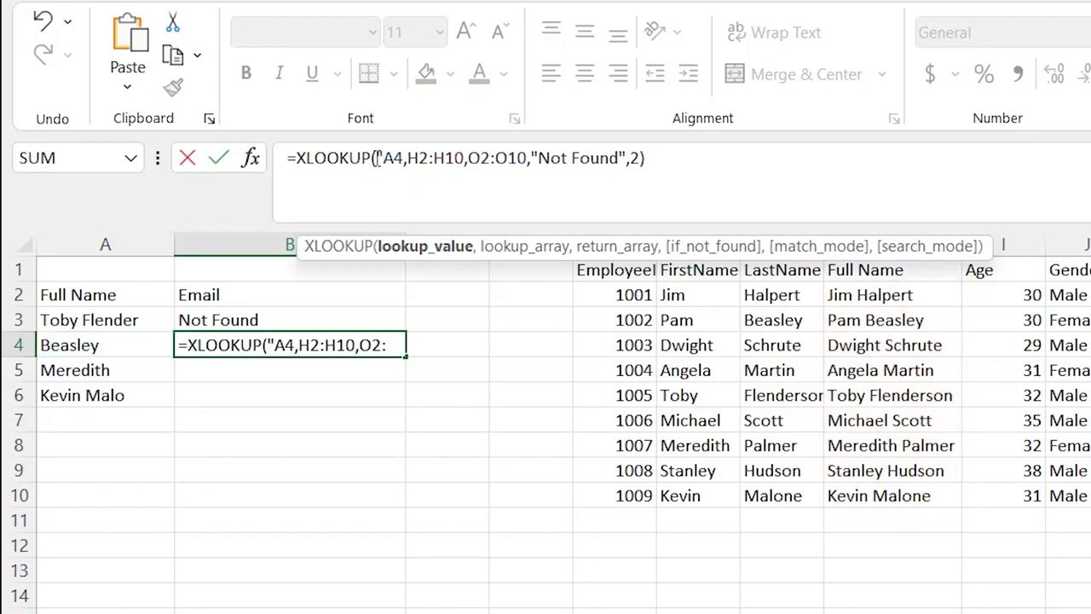
type("*")
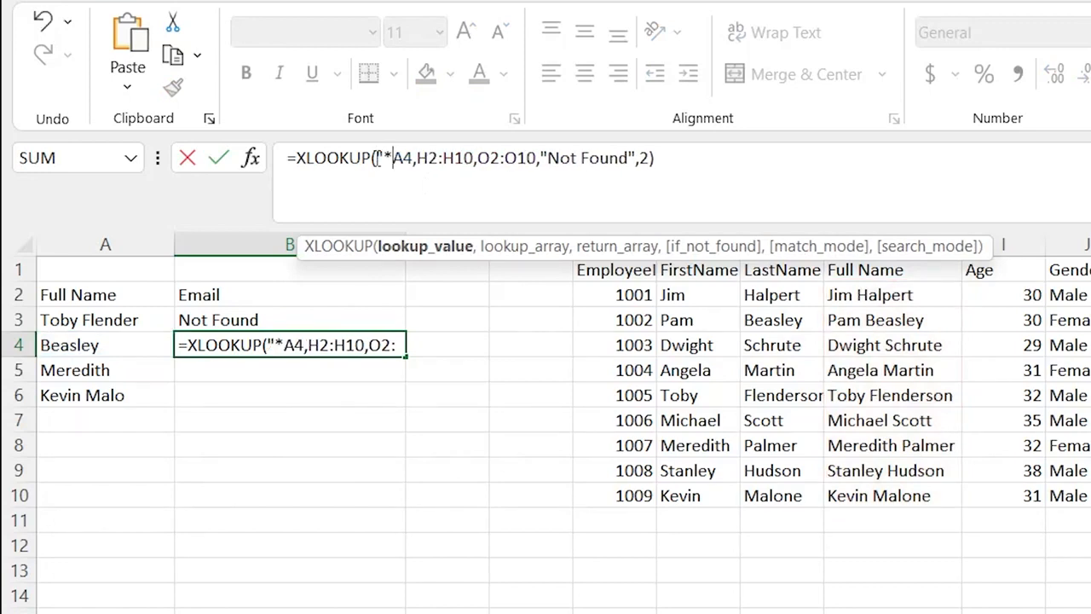
type("\"")
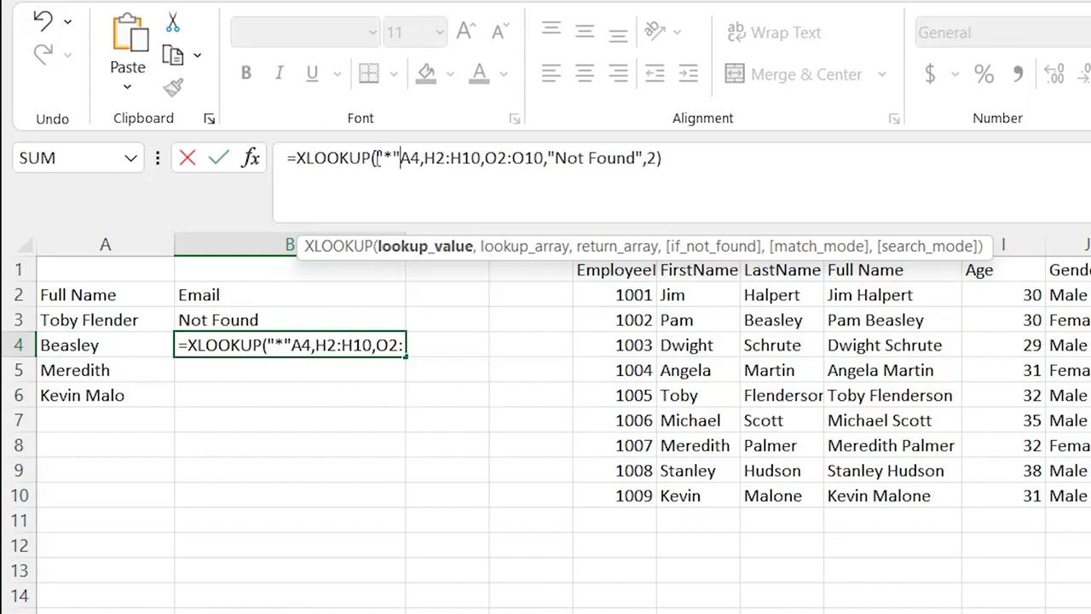
type("&")
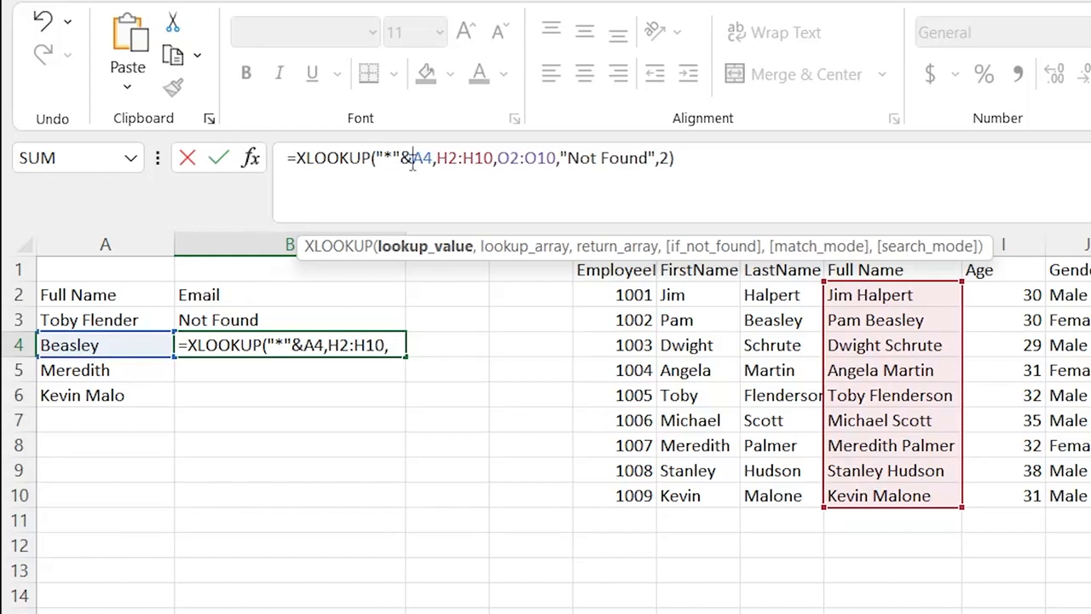
left_click_drag(416, 161, 377, 161)
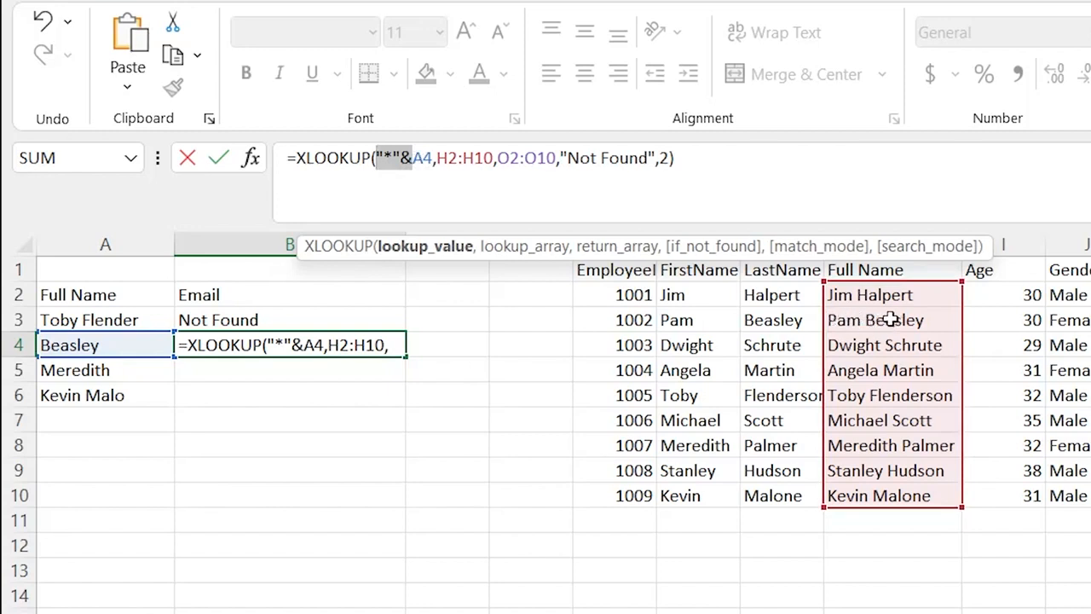
left_click(692, 162)
key("Return")
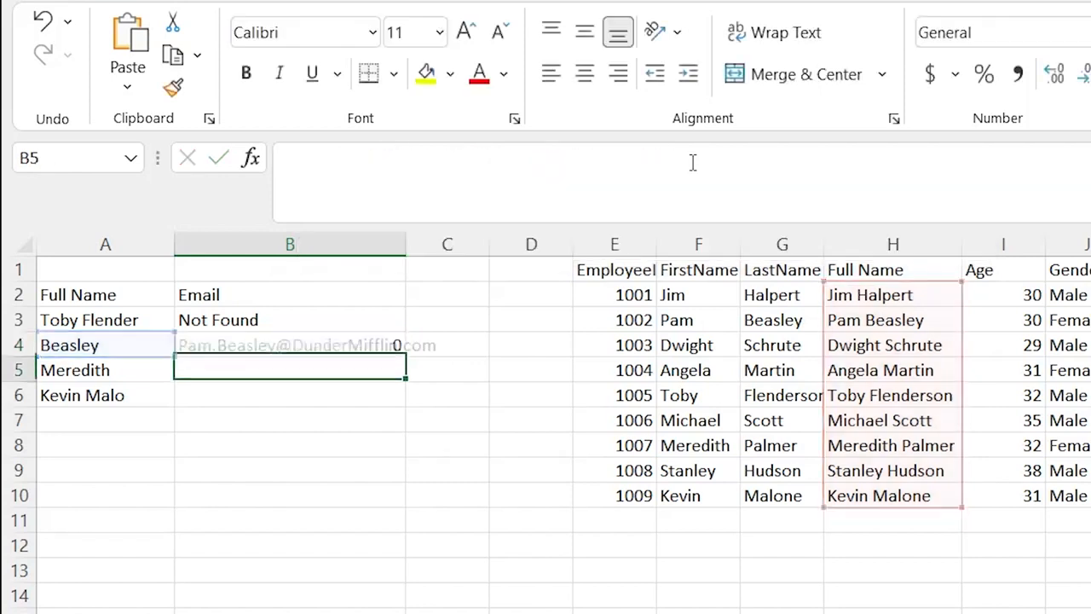
Step: Fill the wildcard XLOOKUP formula from B4 down to B6
left_click(339, 347)
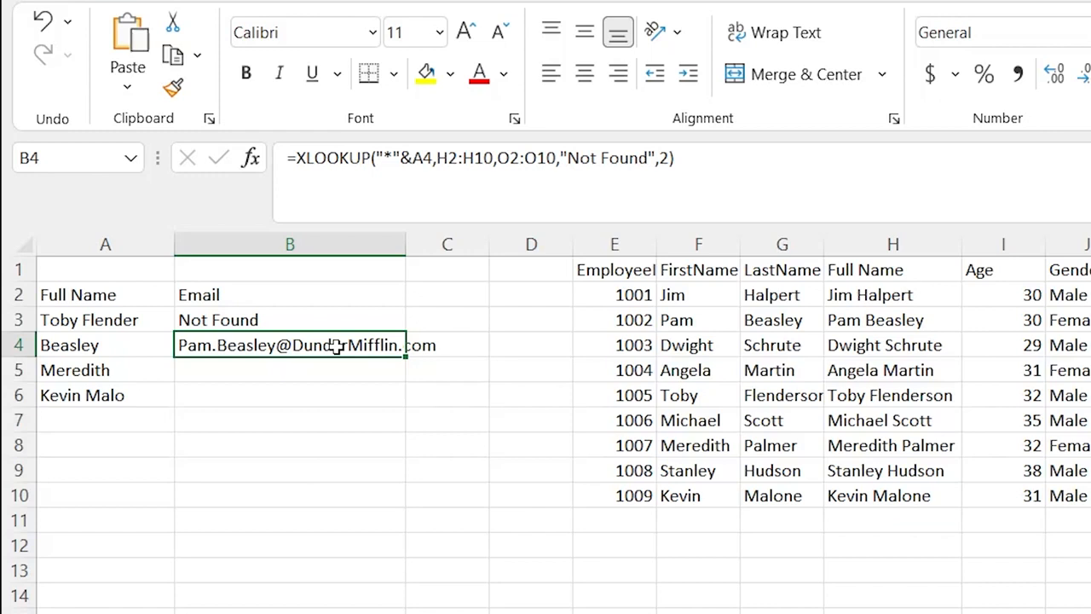
left_click_drag(405, 357, 404, 398)
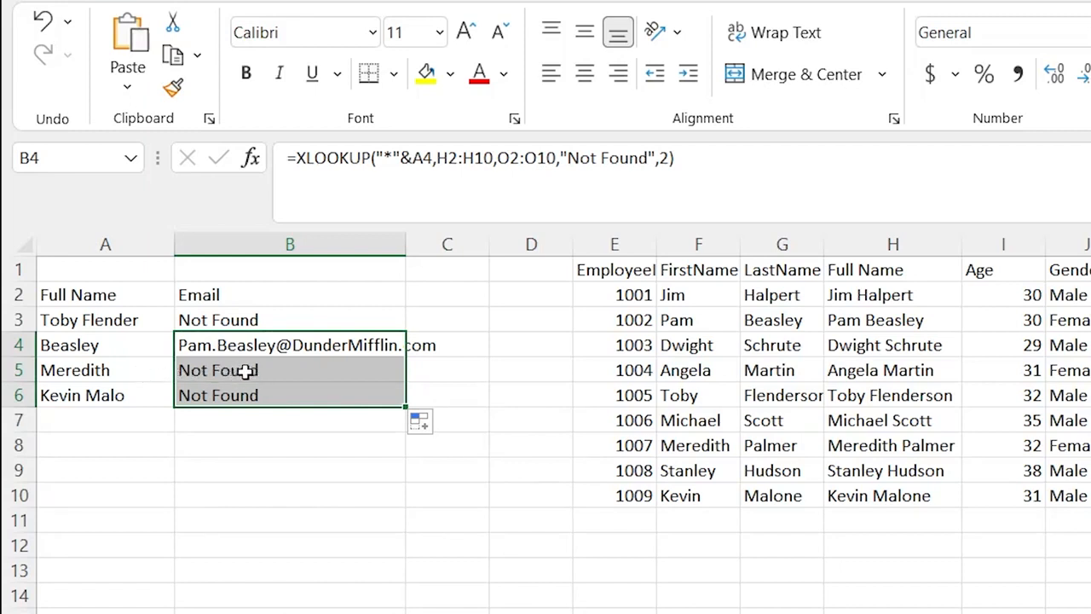
Step: Move the wildcard behind the lookup value in B5's XLOOKUP formula so it reads A5&"*", and fill the formula down to B6
left_click(246, 370)
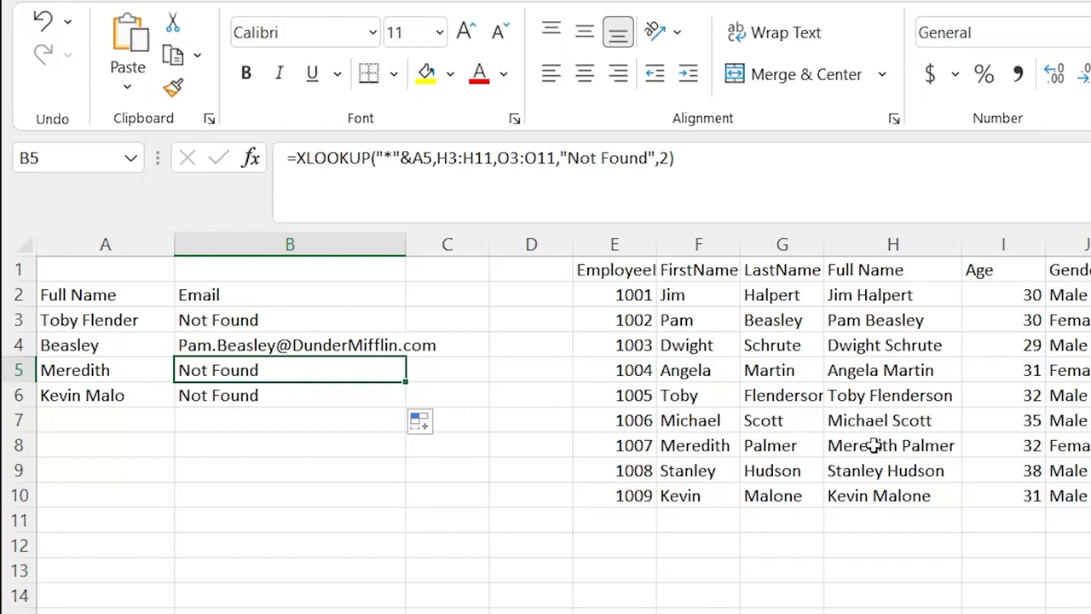
left_click_drag(413, 157, 376, 158)
key("ctrl+x")
left_click(395, 158)
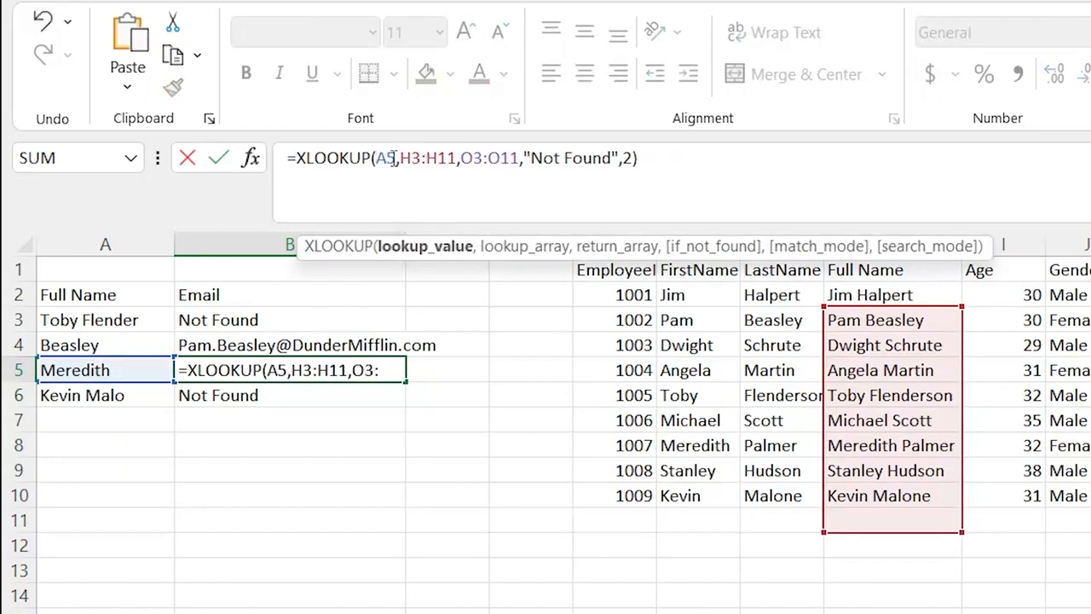
key("ctrl+v")
key("BackSpace")
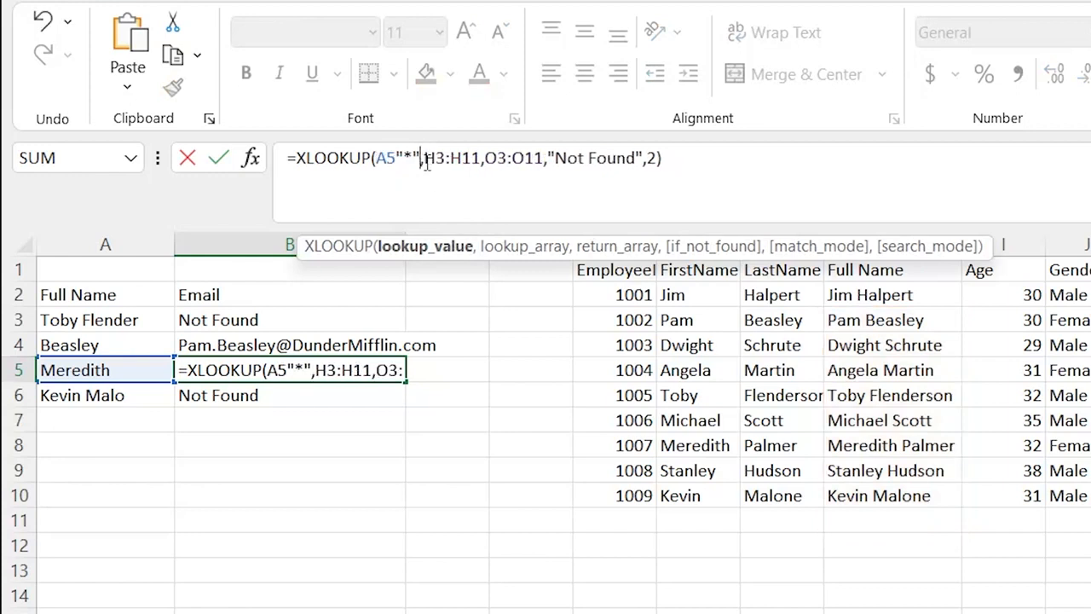
left_click(395, 158)
type("&")
key("Return")
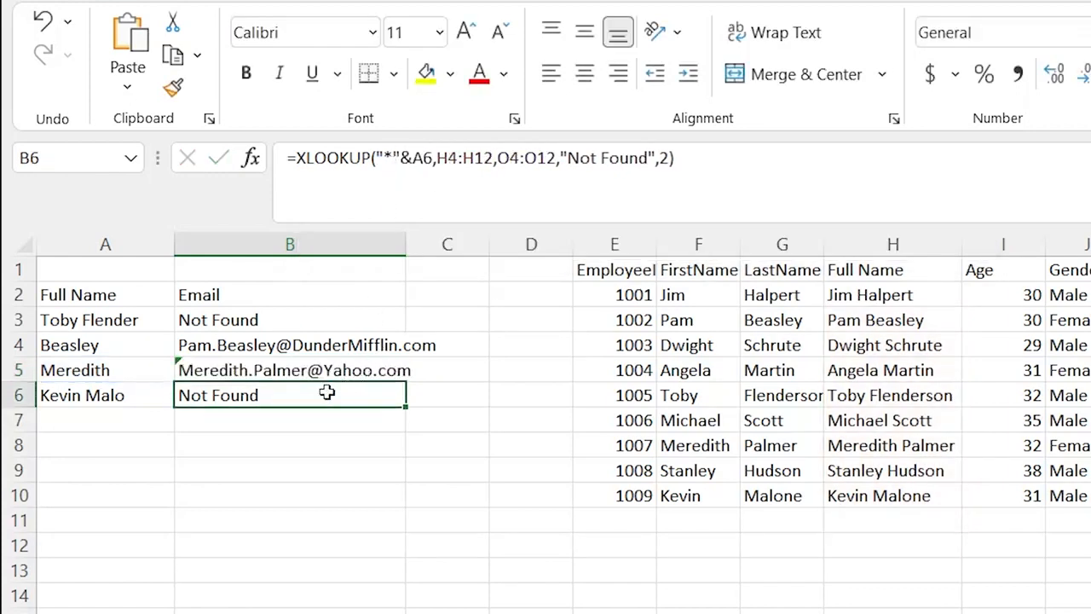
left_click(317, 370)
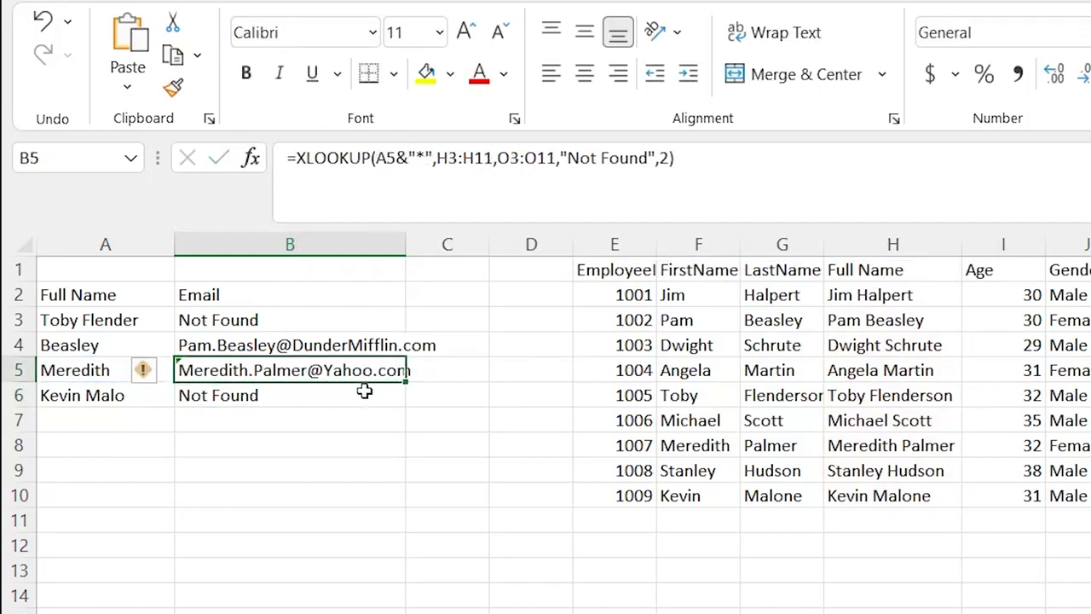
left_click_drag(407, 381, 404, 404)
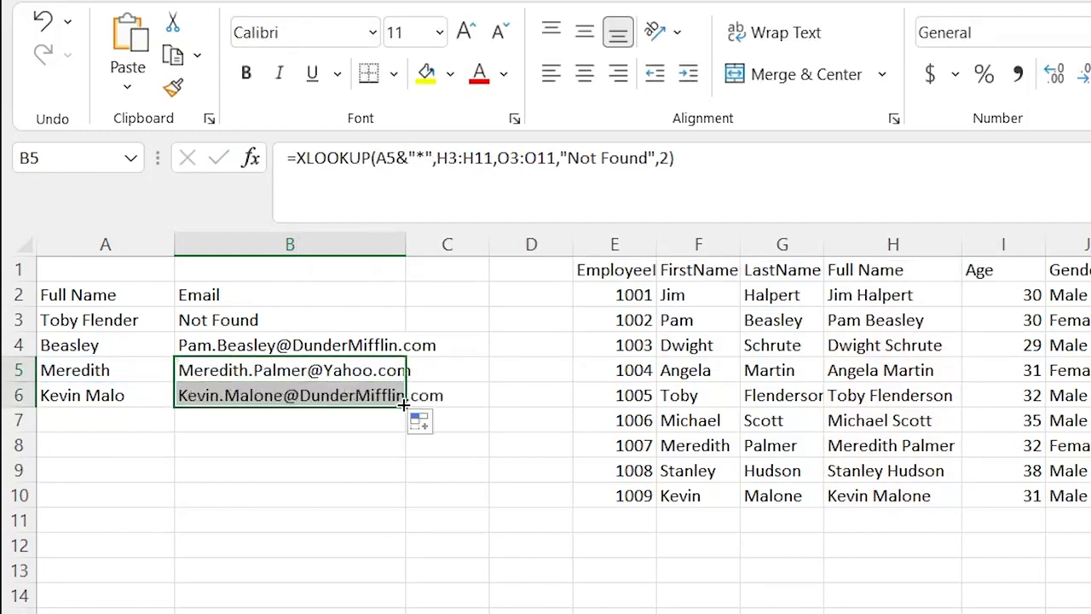
double_click(130, 394)
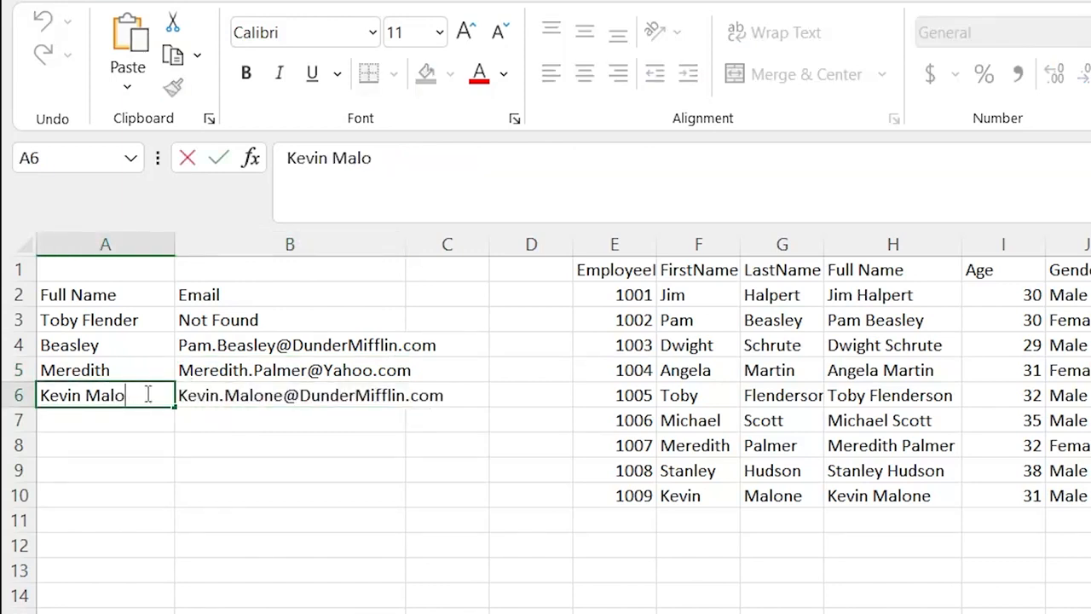
left_click(137, 429)
left_click(143, 395)
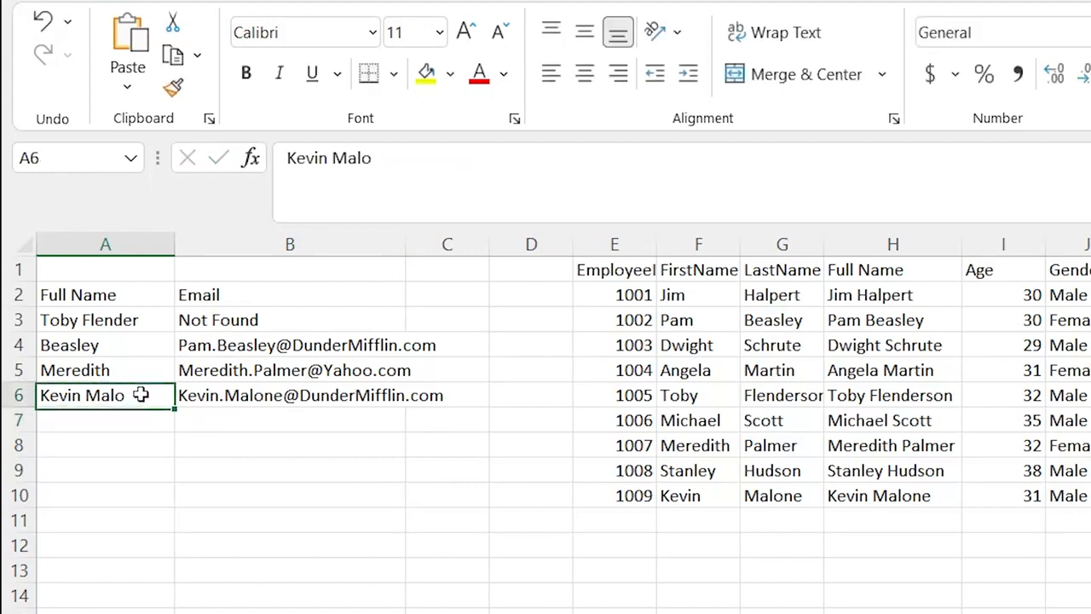
left_click(203, 390)
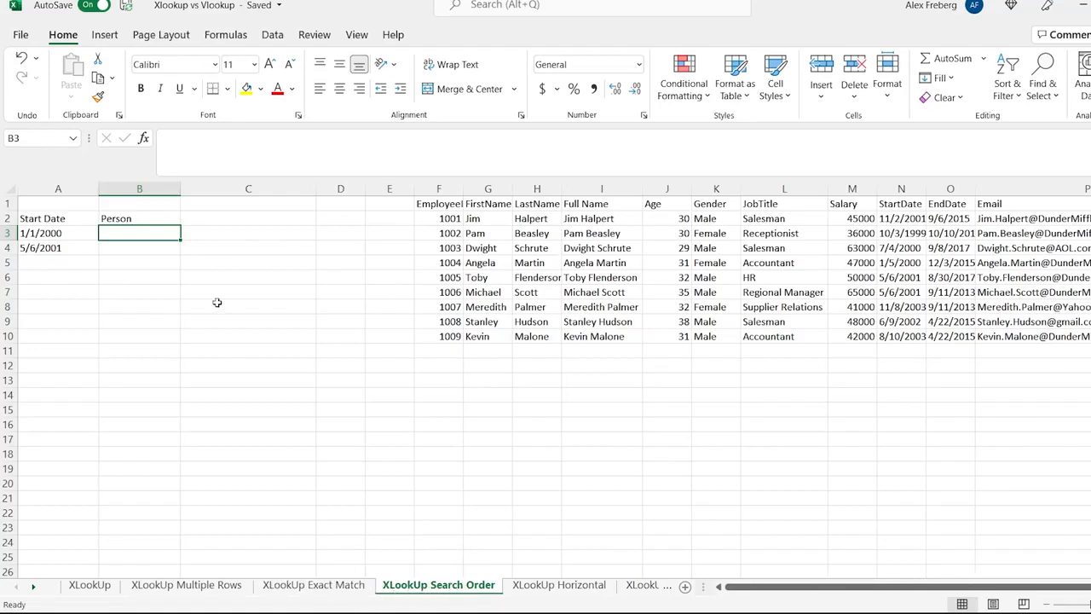
Step: On the XLookUp Search Order sheet, build an XLOOKUP formula in B3 with lookup value A3, lookup array N2:N10 and return array I2:I10
double_click(138, 231)
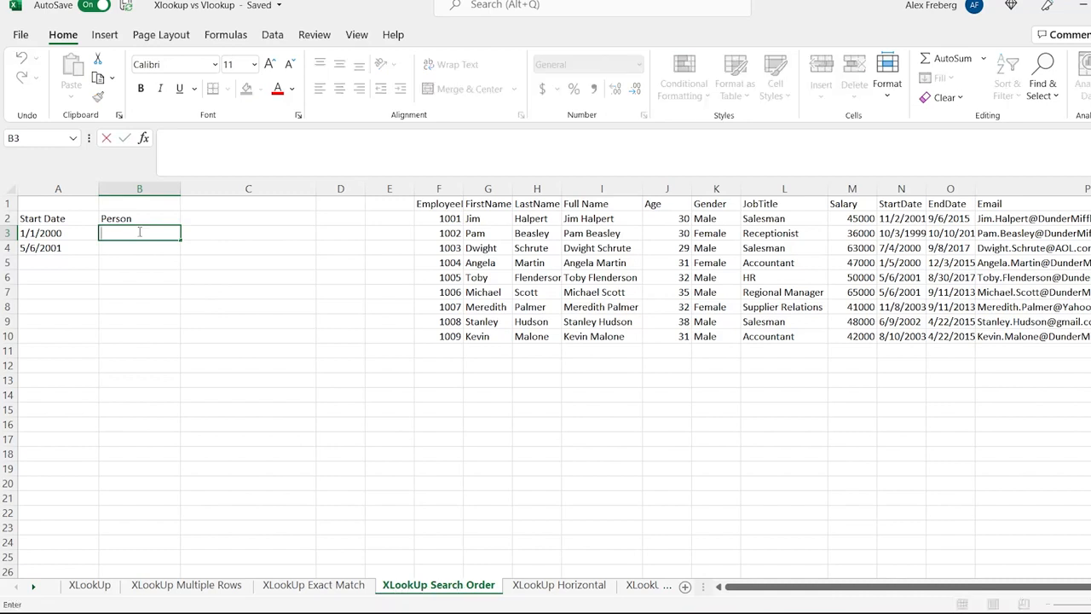
type("=xloo")
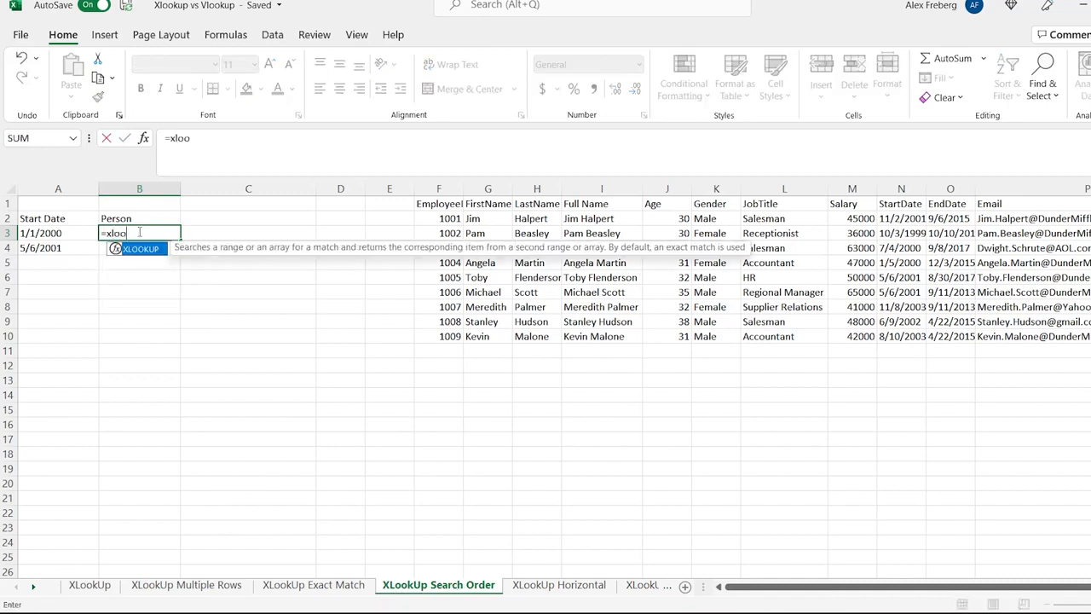
key("Tab")
left_click(64, 237)
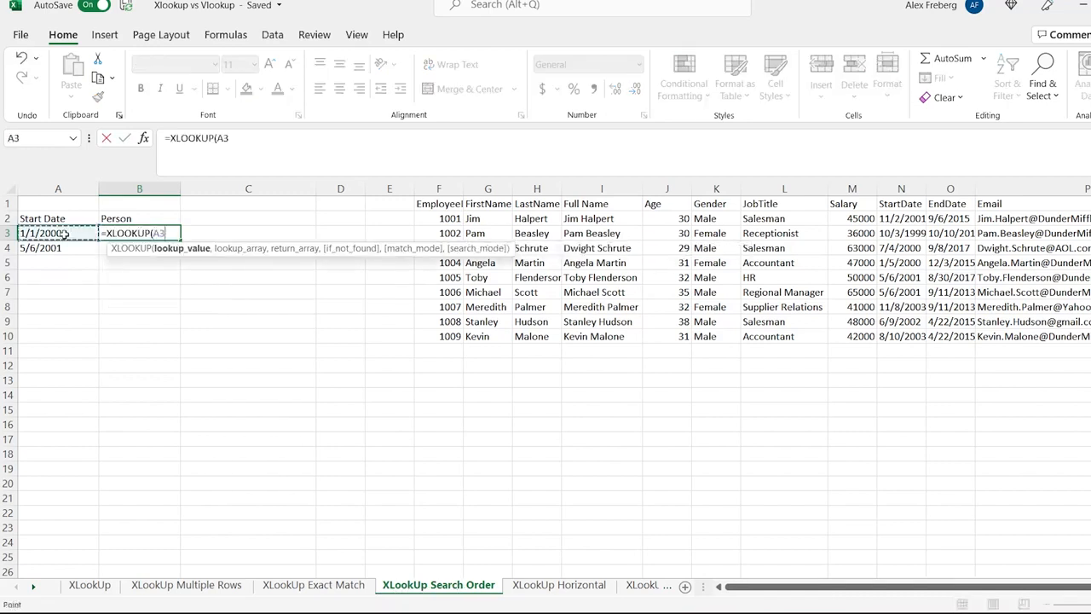
type(",")
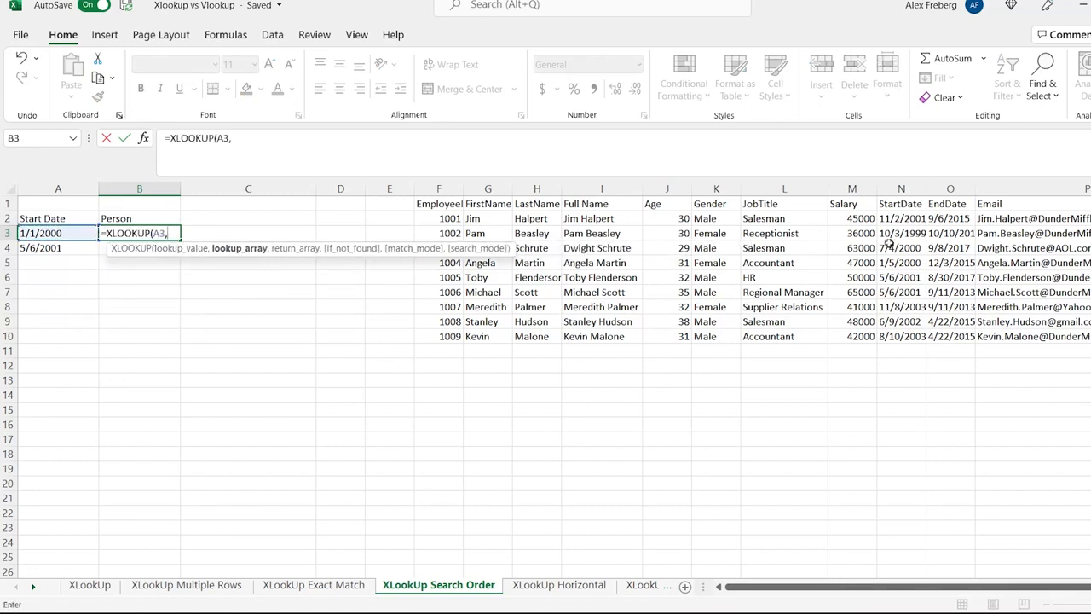
left_click_drag(901, 220, 901, 333)
type(",")
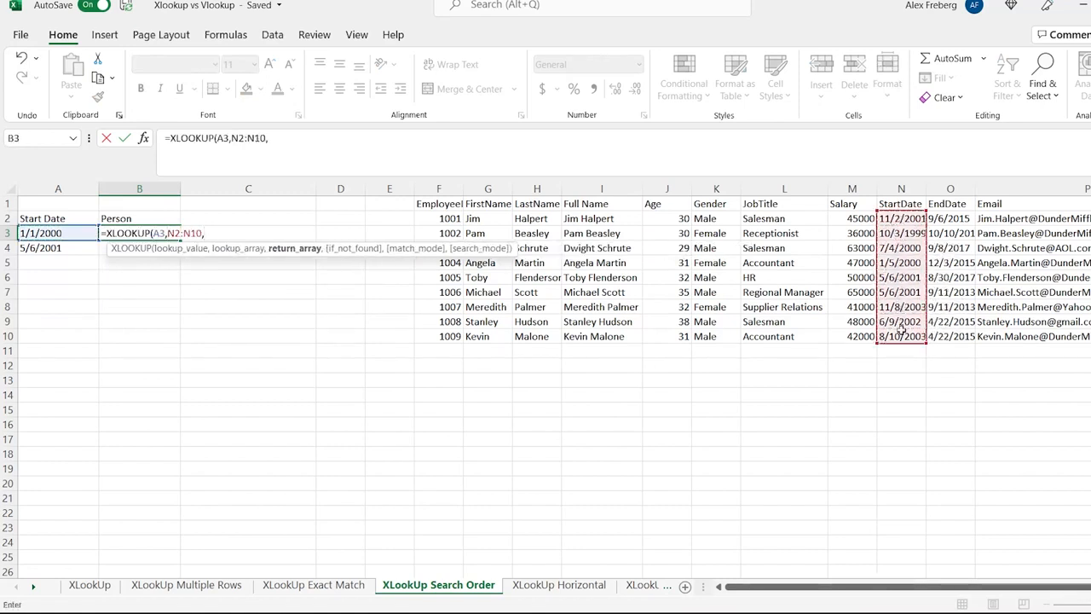
left_click_drag(621, 218, 620, 337)
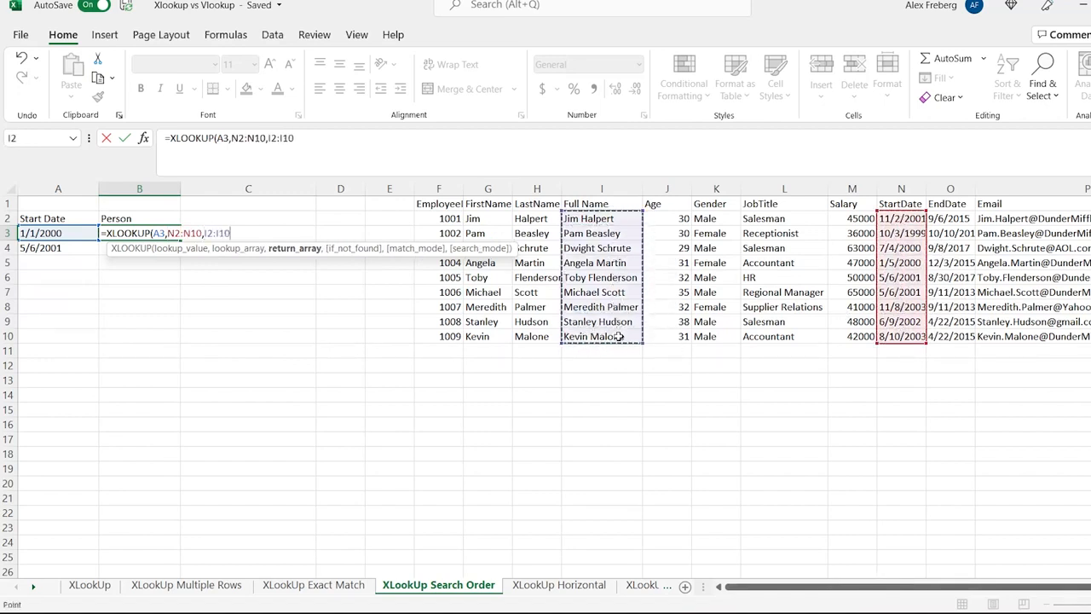
type(")")
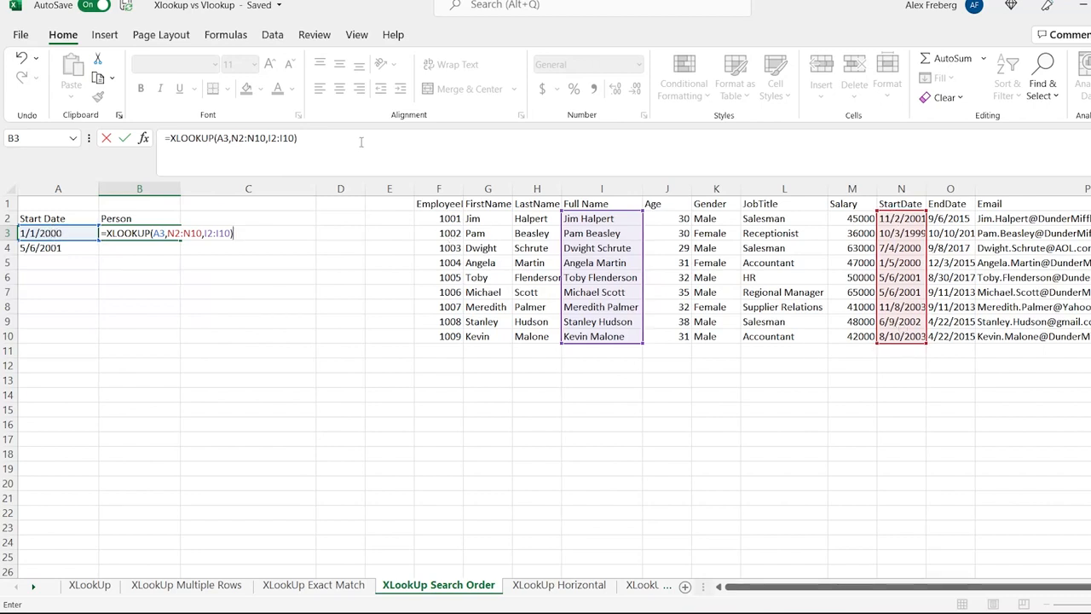
Step: Add match mode 1, Exact match or next larger item, to B3's XLOOKUP formula, leaving the if_not_found argument empty
left_click(296, 138)
type(",,")
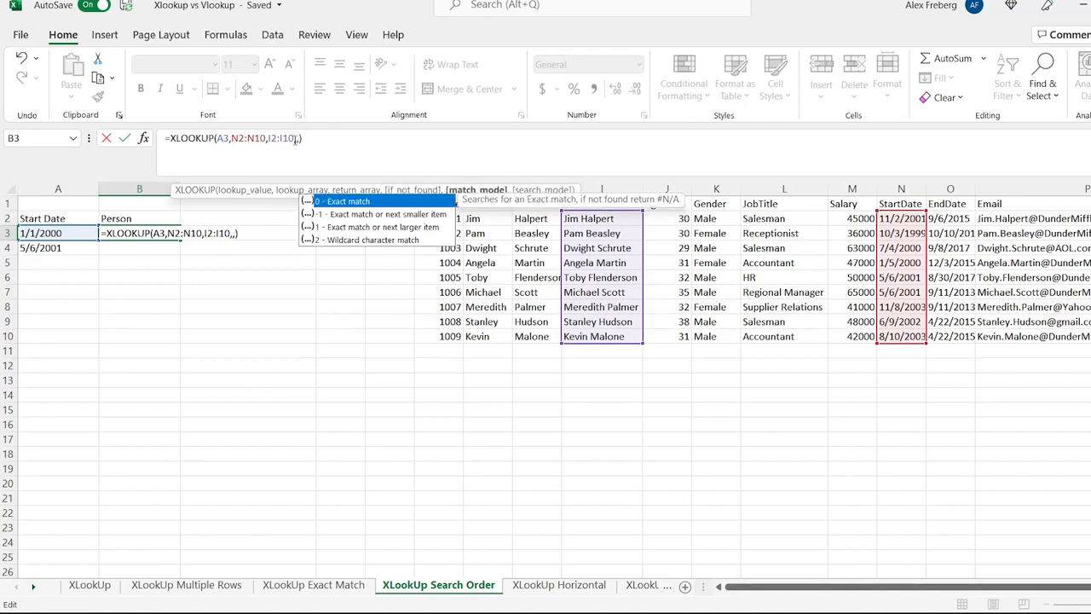
double_click(355, 228)
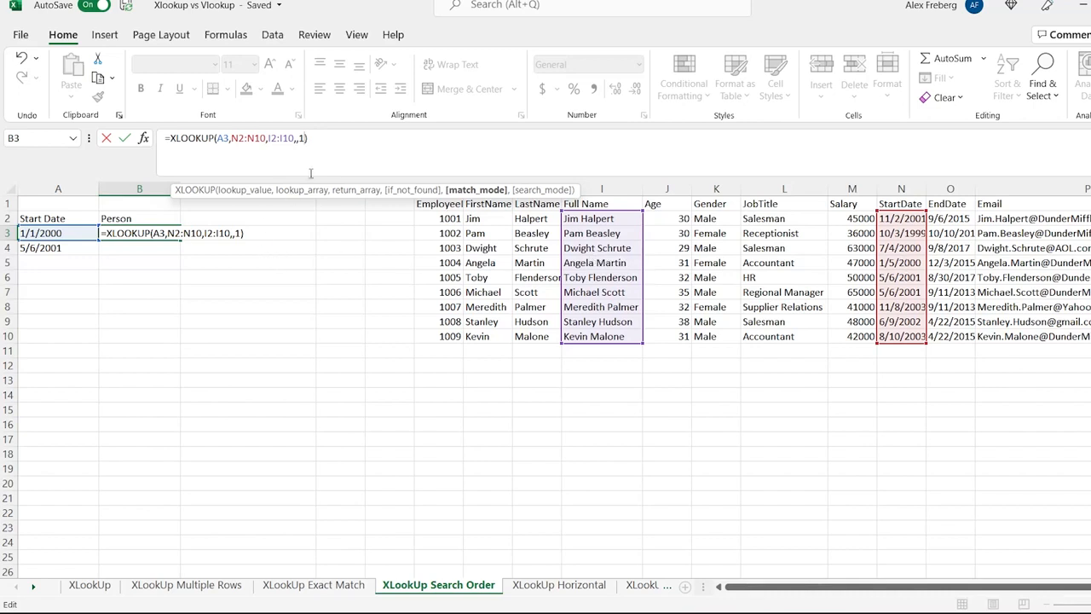
key("Return")
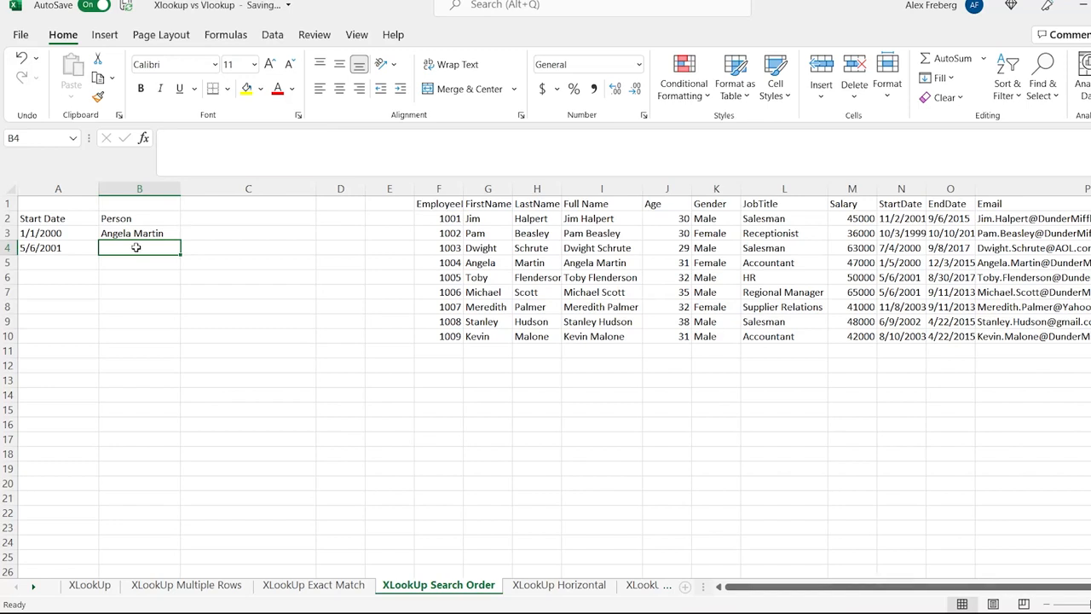
Step: Build an XLOOKUP formula in B4 with lookup value A4, lookup array N2:N10 and return array I2:I10
type("=xlook")
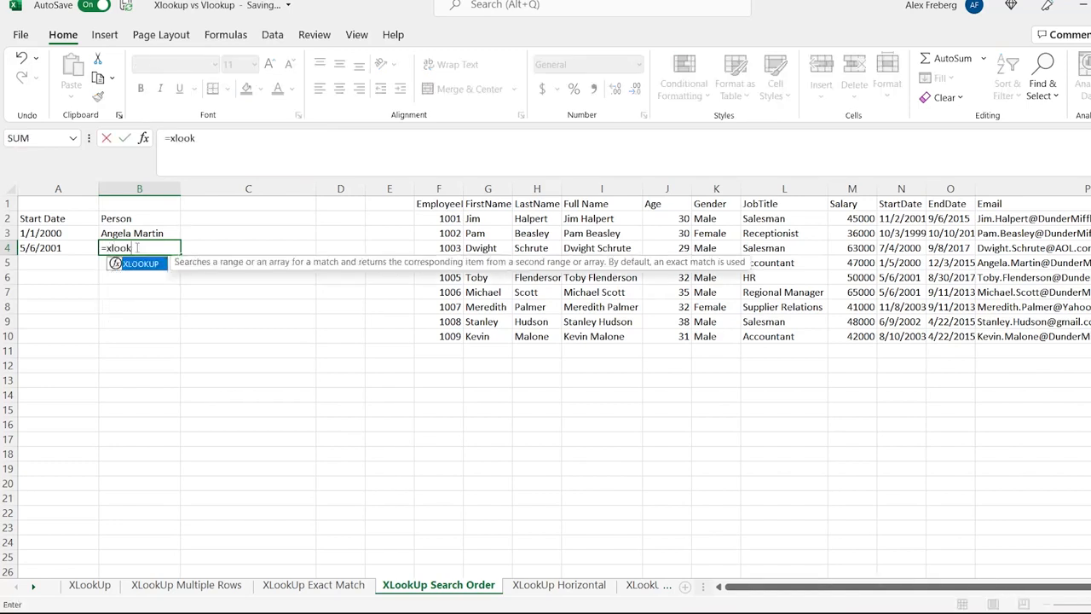
key("Tab")
left_click(49, 245)
type(",")
left_click_drag(905, 220, 901, 336)
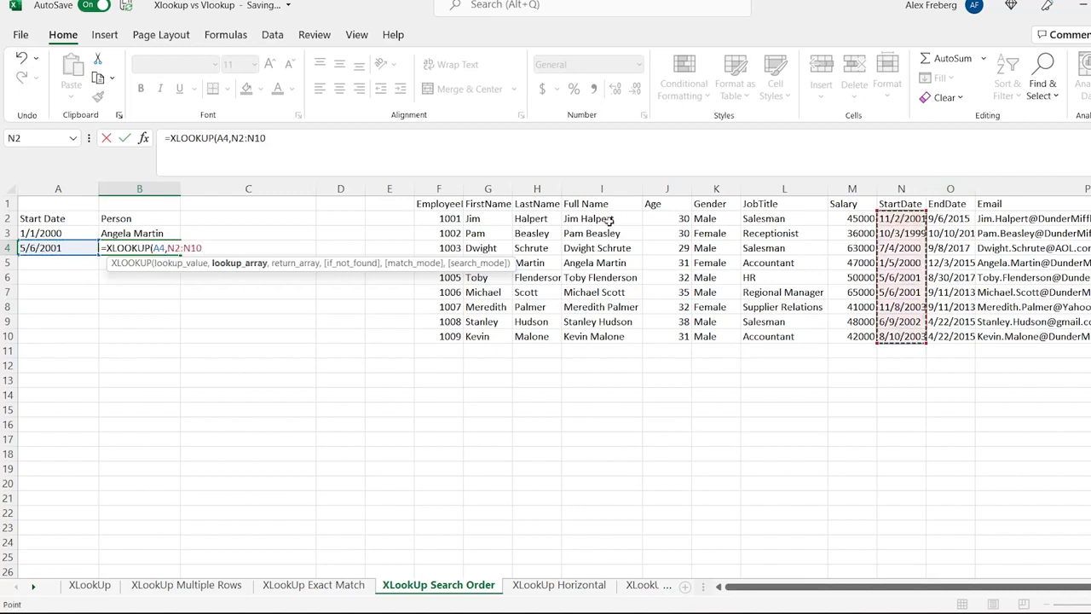
type(",")
left_click_drag(610, 218, 610, 335)
Step: Complete B4's XLOOKUP formula with search mode 1, Search first-to-last, leaving the if_not_found and match_mode arguments empty
type(",,,")
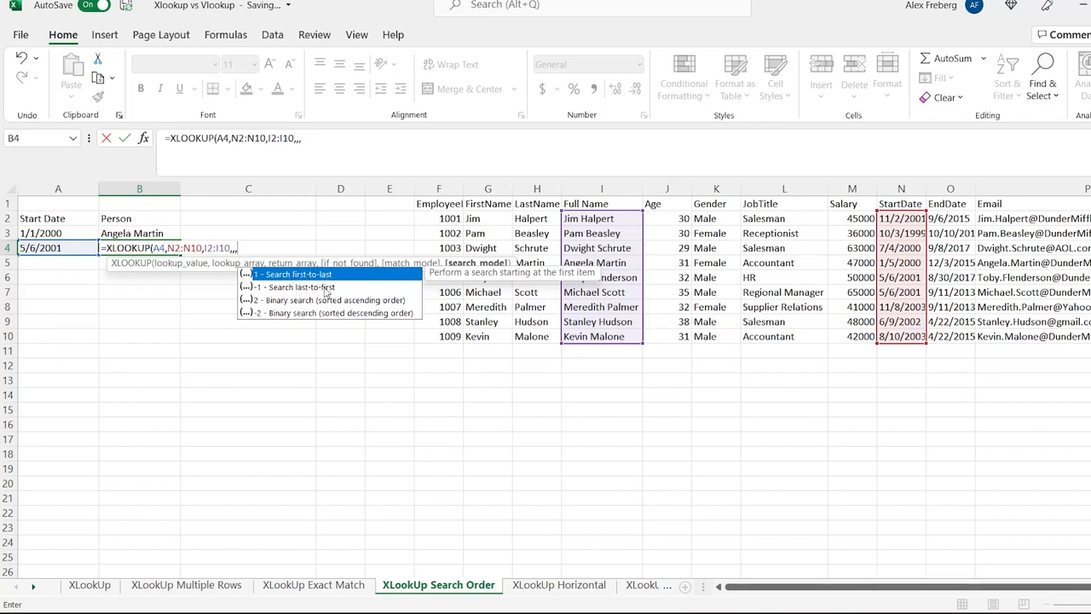
left_click(309, 139)
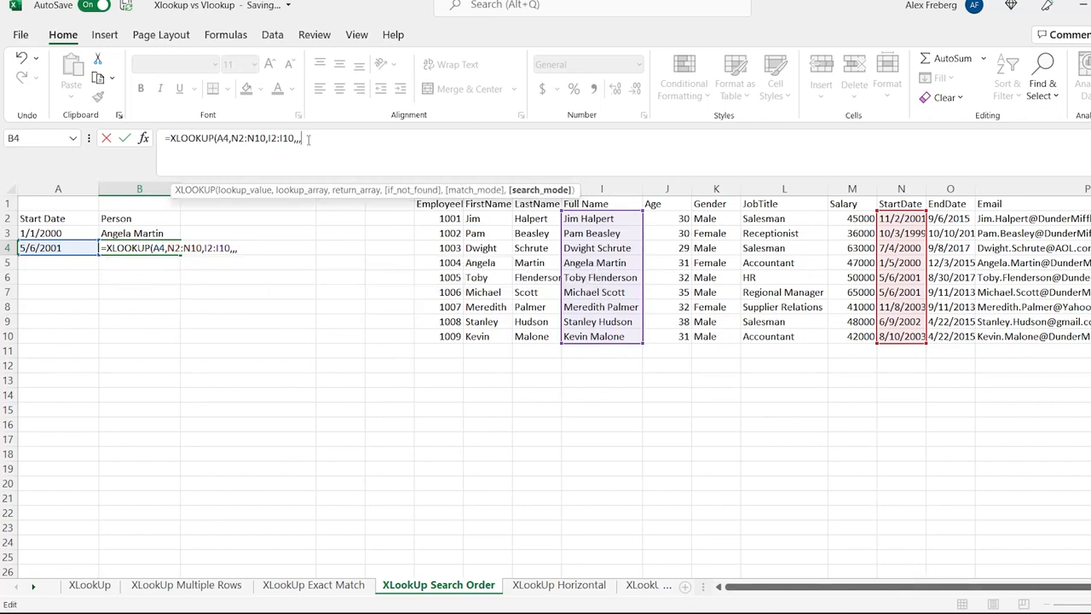
type("1")
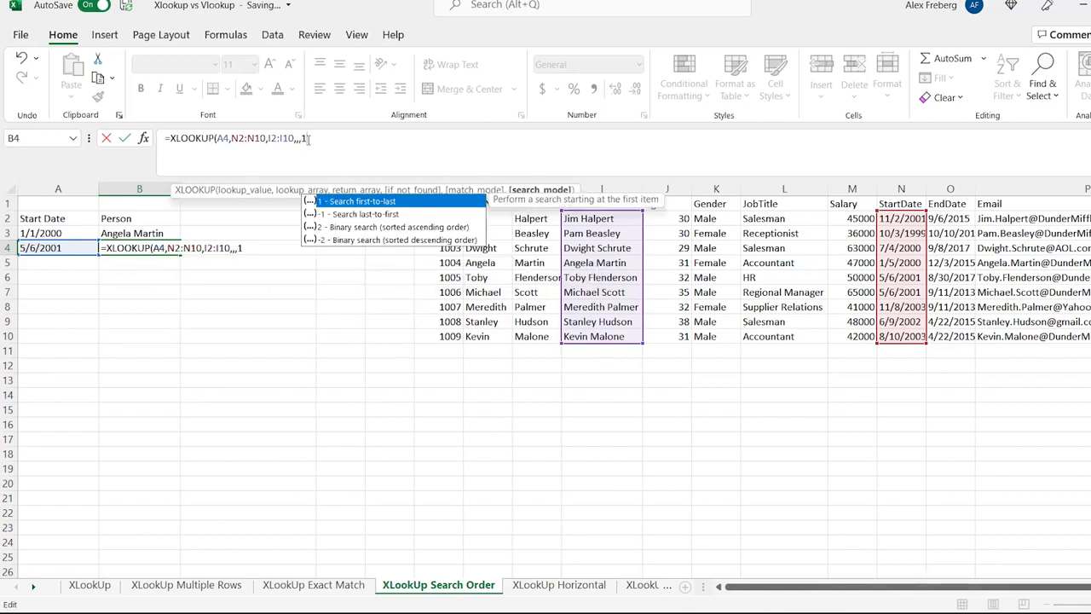
type(")")
key("Return")
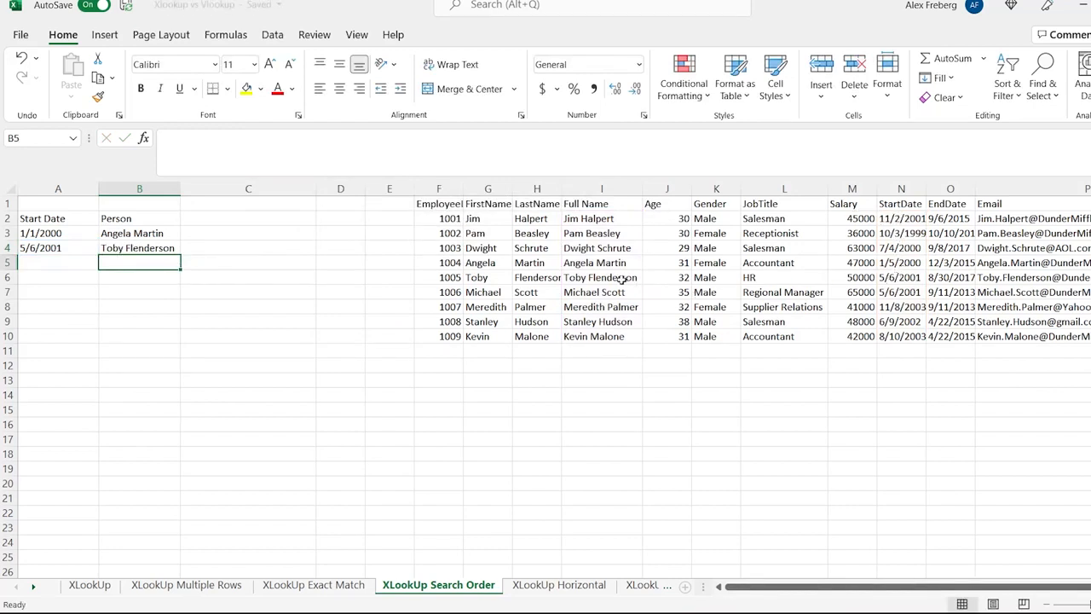
Step: Change the search mode in B4's XLOOKUP formula to -1, Search last-to-first
left_click(165, 246)
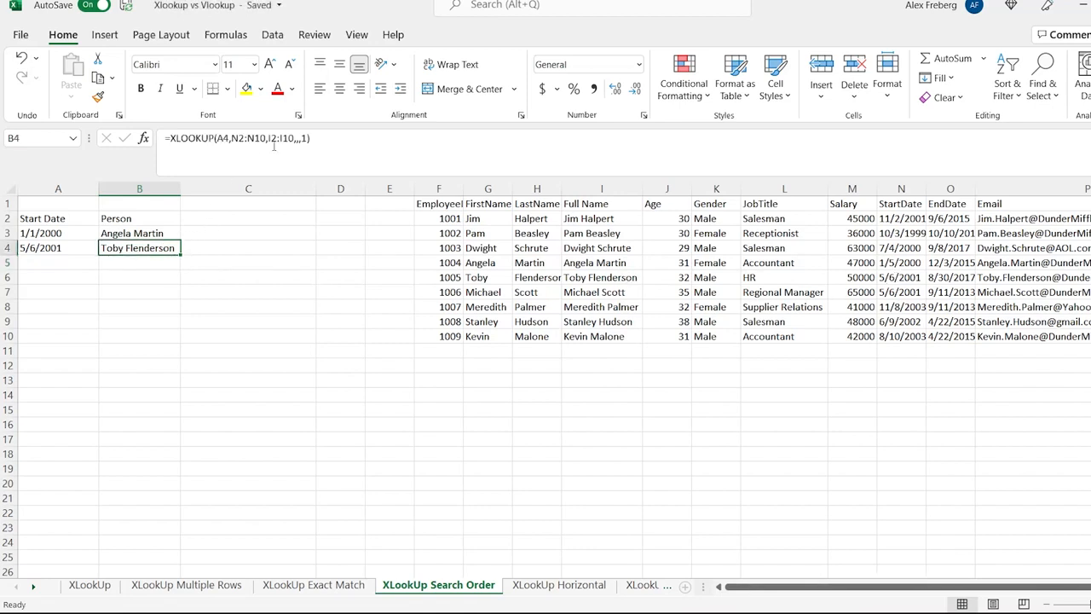
left_click(304, 137)
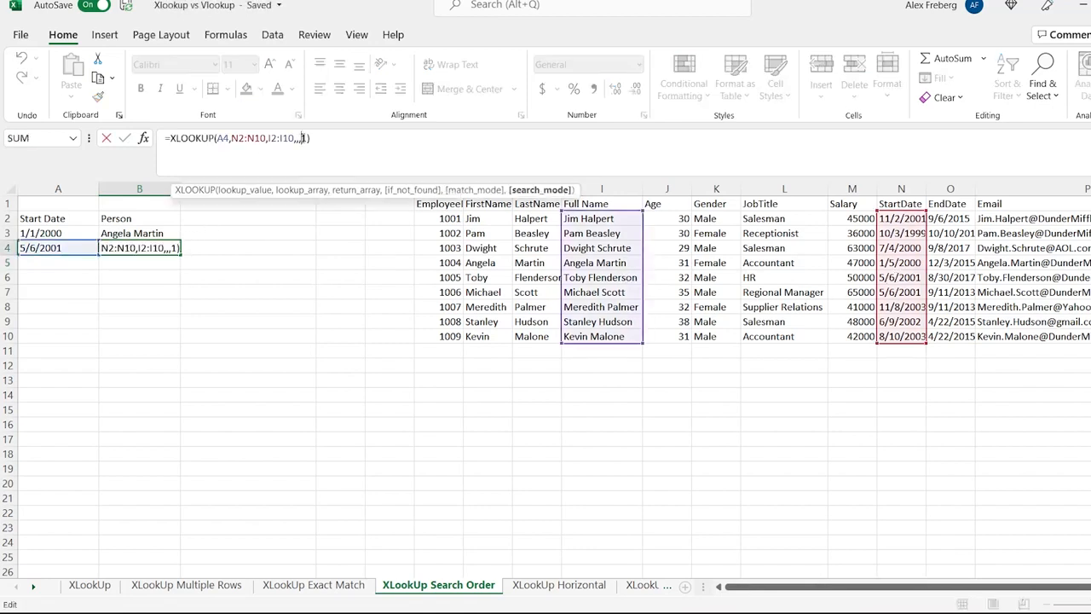
type("-")
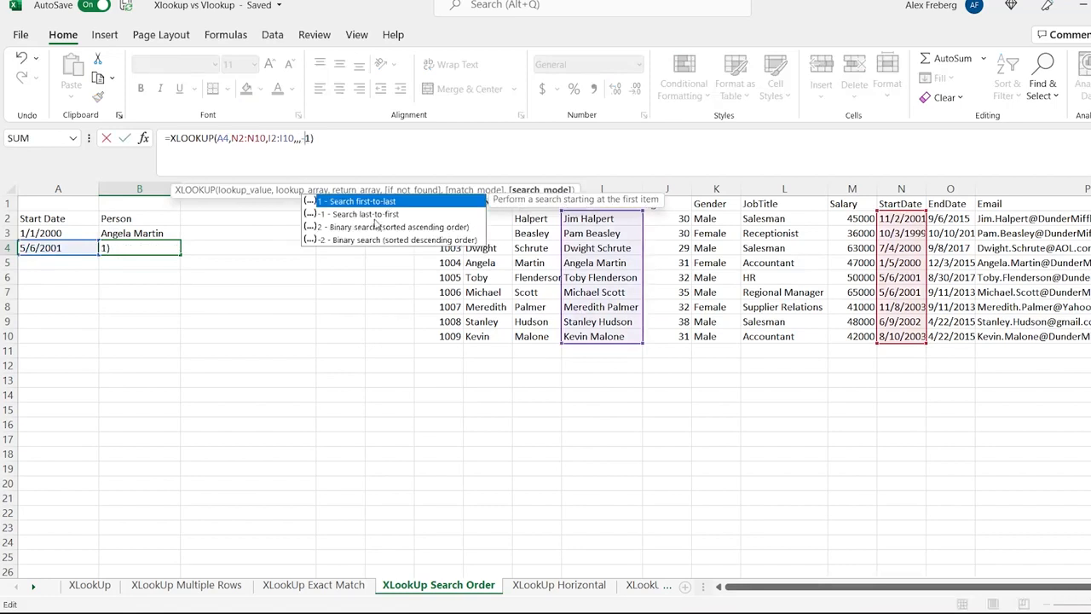
key("Return")
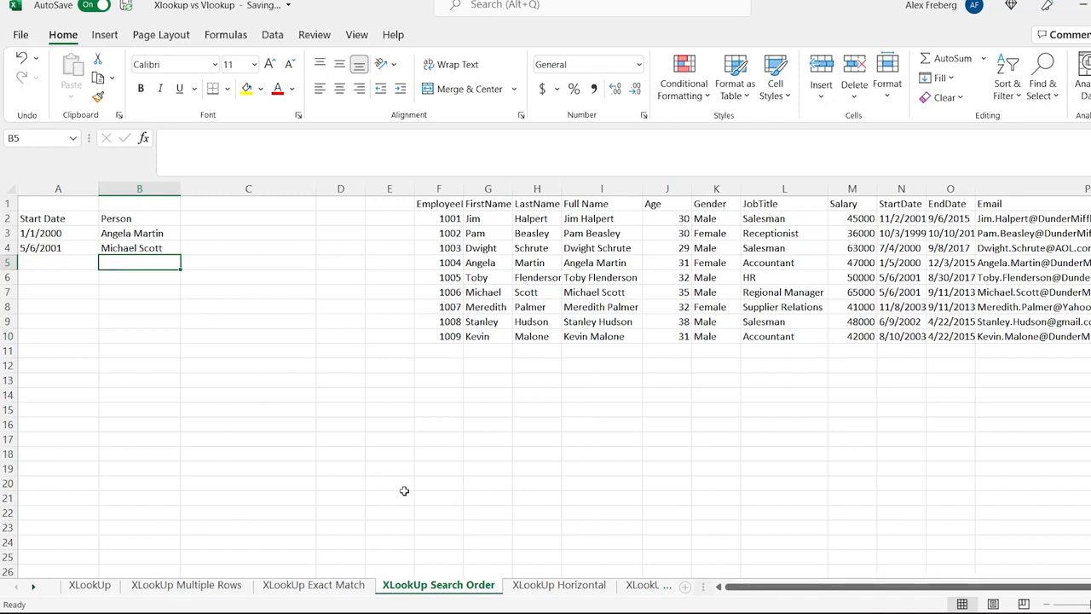
left_click(136, 232)
left_click(303, 141)
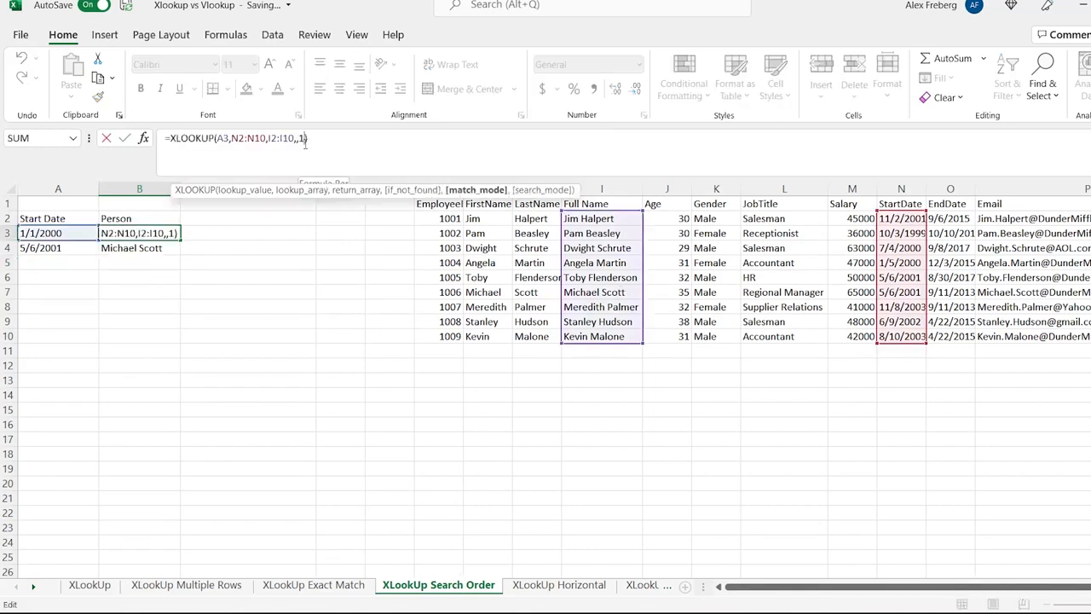
key("BackSpace")
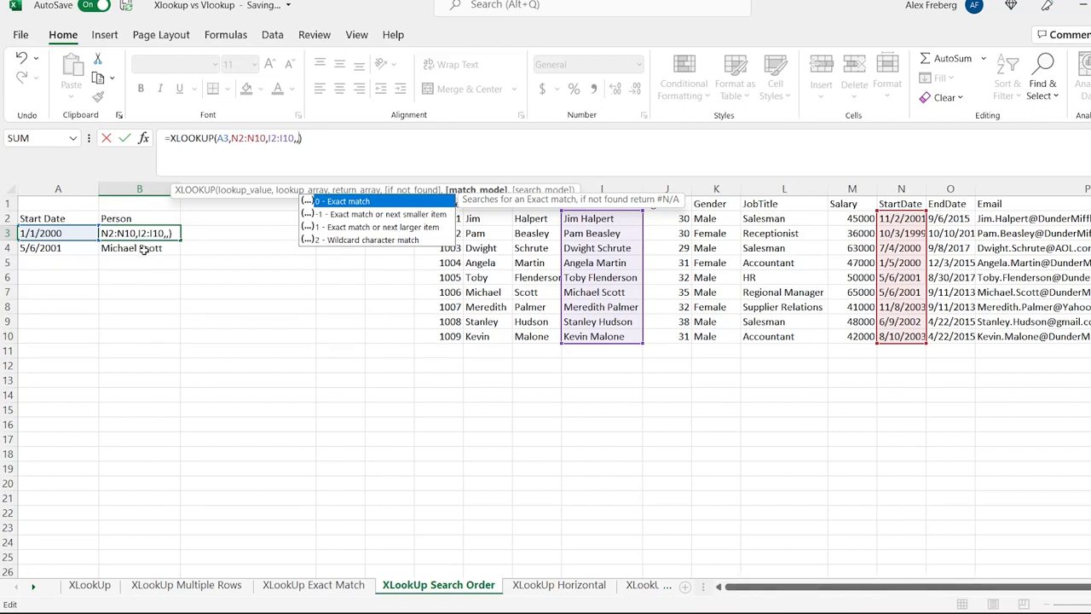
Step: Leave the formula being edited in B3 and open the XLookUp Horizontal sheet
left_click(586, 585)
left_click(36, 588)
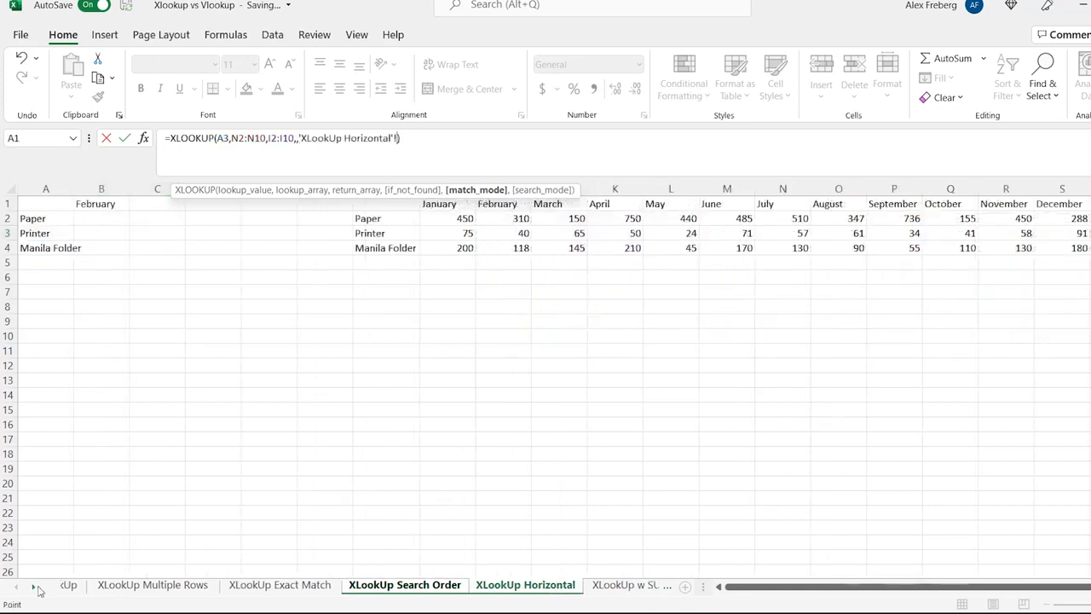
left_click(39, 590)
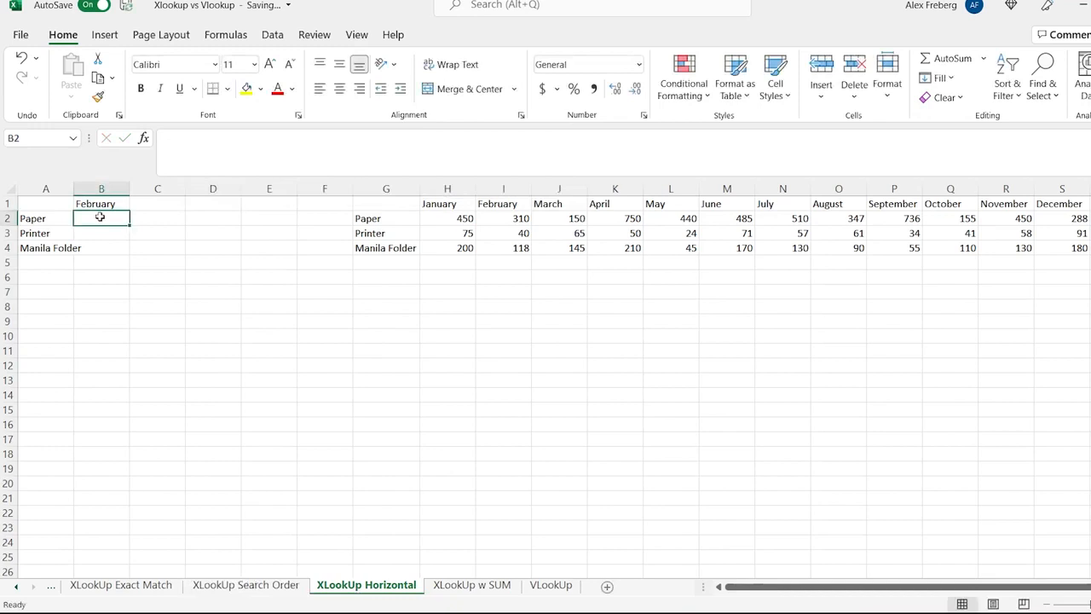
Step: Build an XLOOKUP formula in B2 with lookup value I1, lookup array H1:S1 and return array H2:S2
type("=xl")
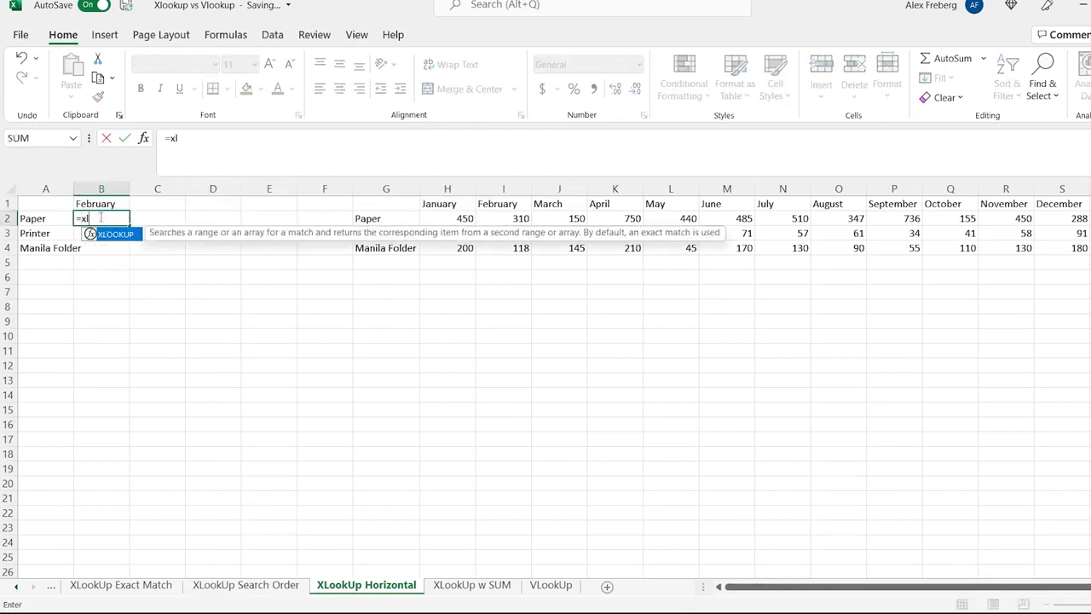
key("Tab")
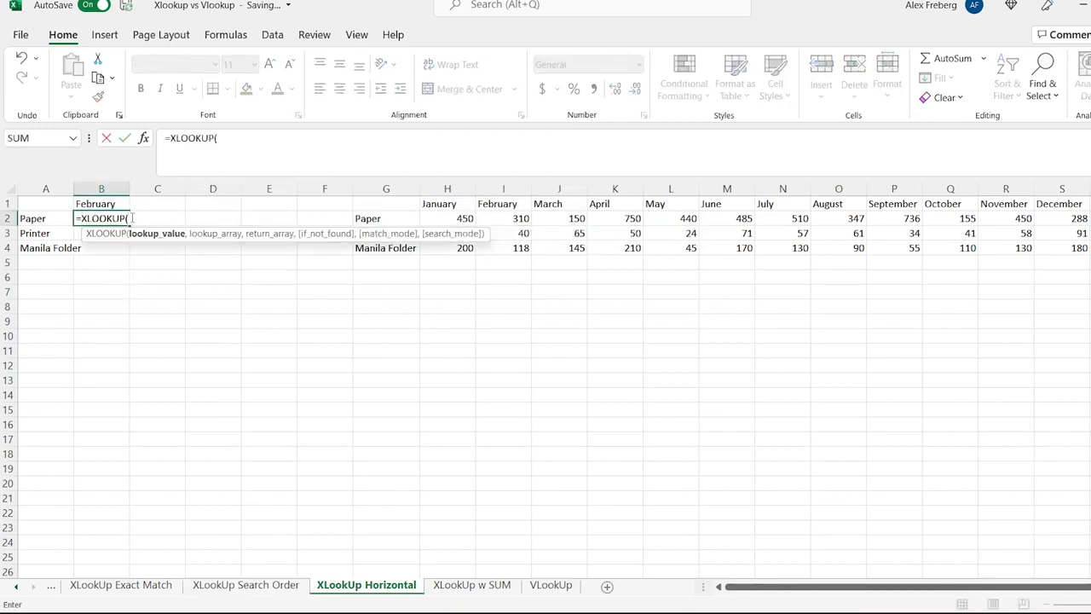
left_click(509, 207)
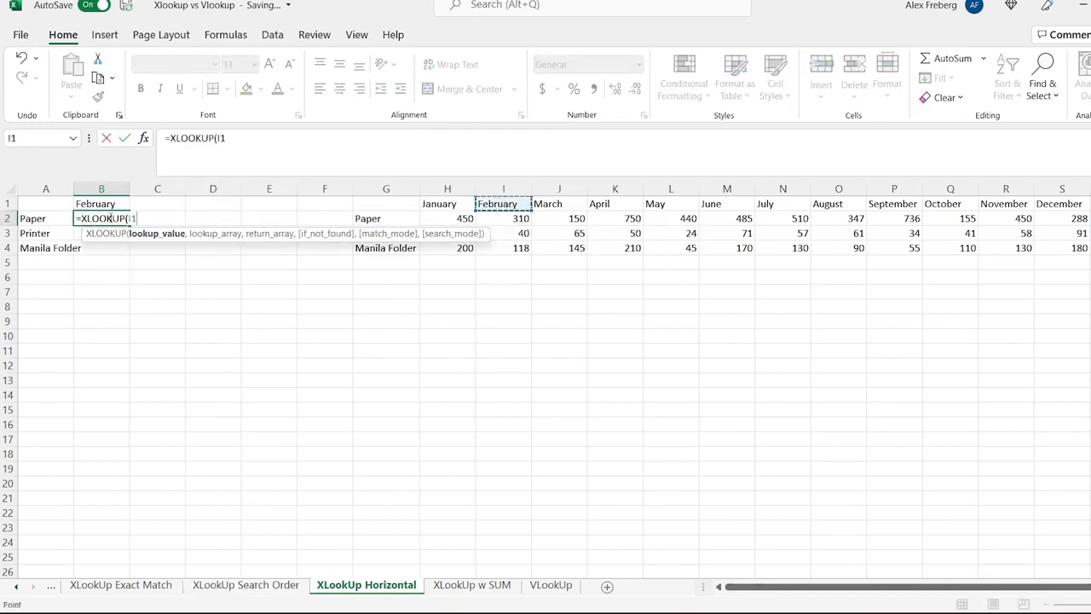
type(",")
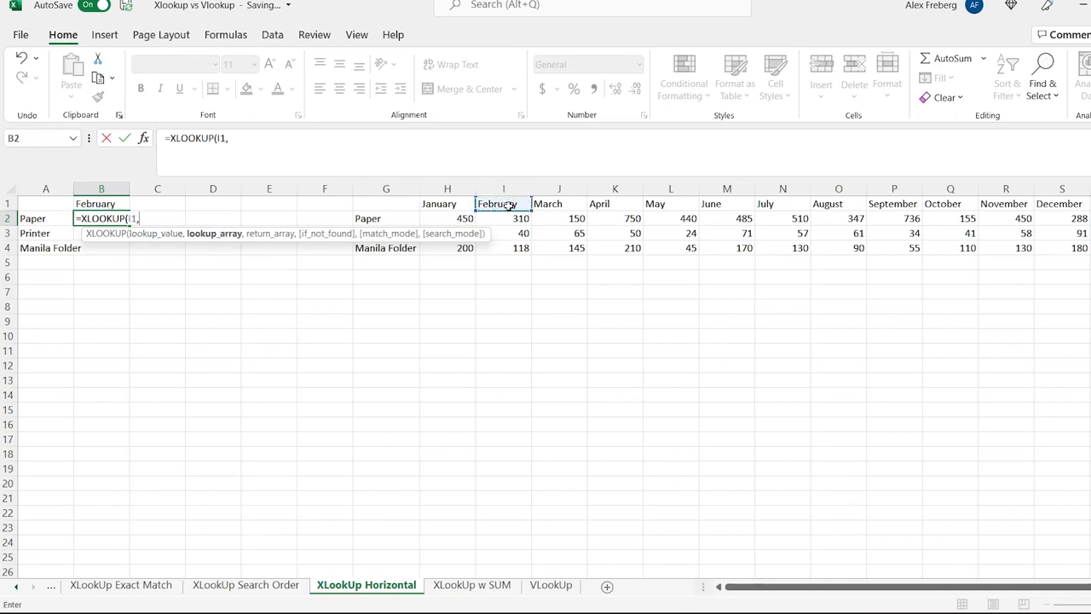
left_click(444, 204)
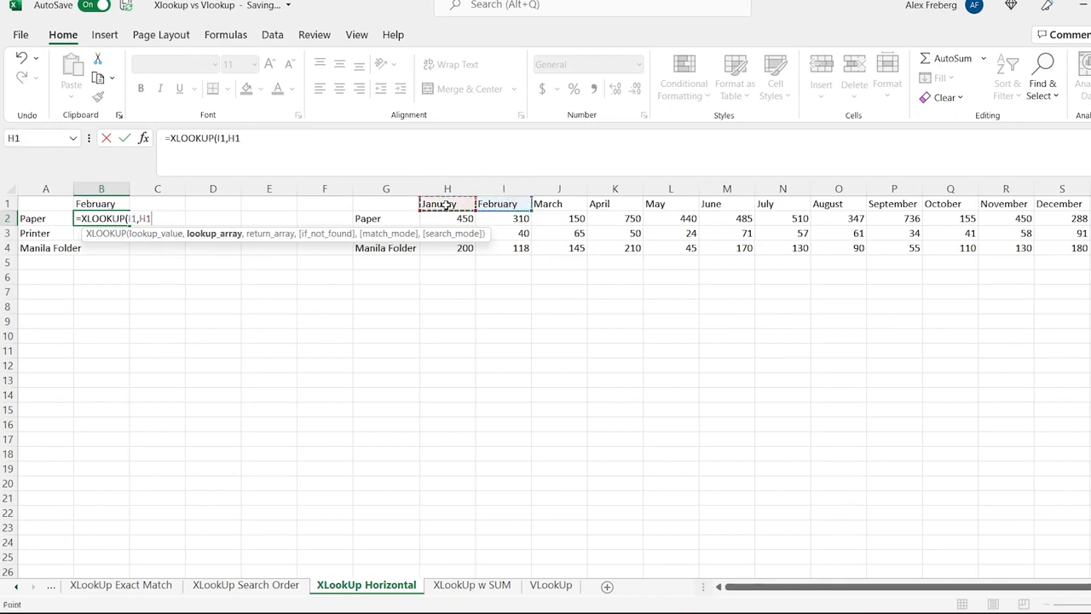
left_click(1059, 206, "shift")
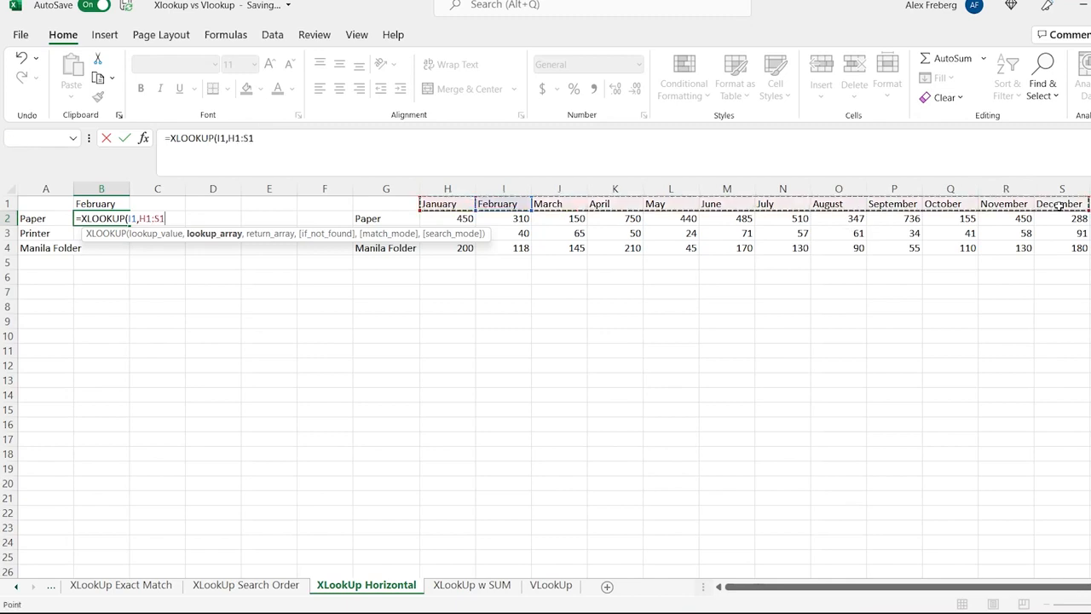
type(",")
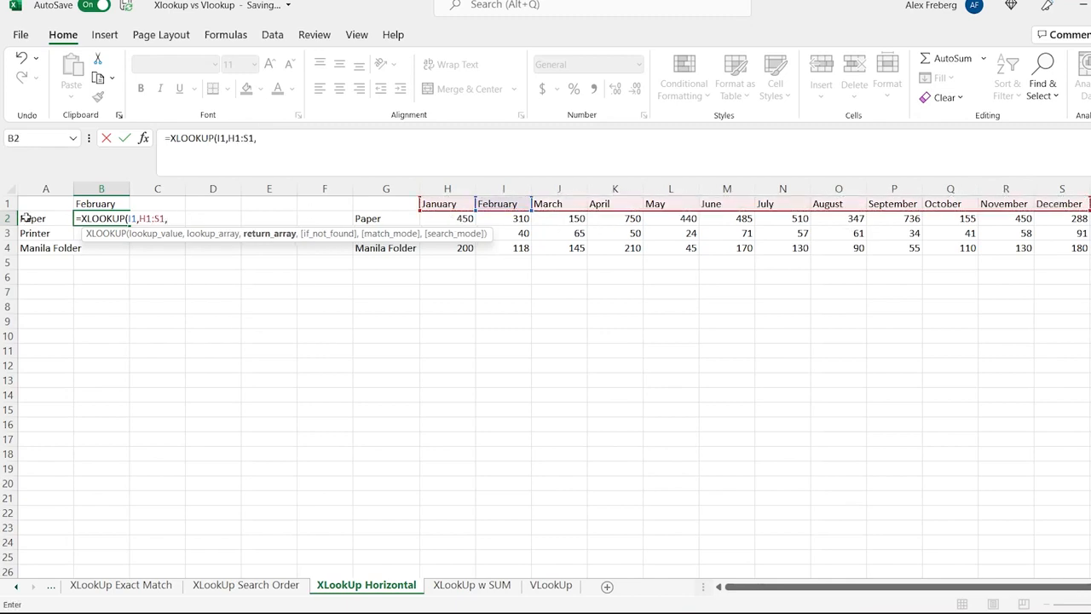
left_click(443, 219)
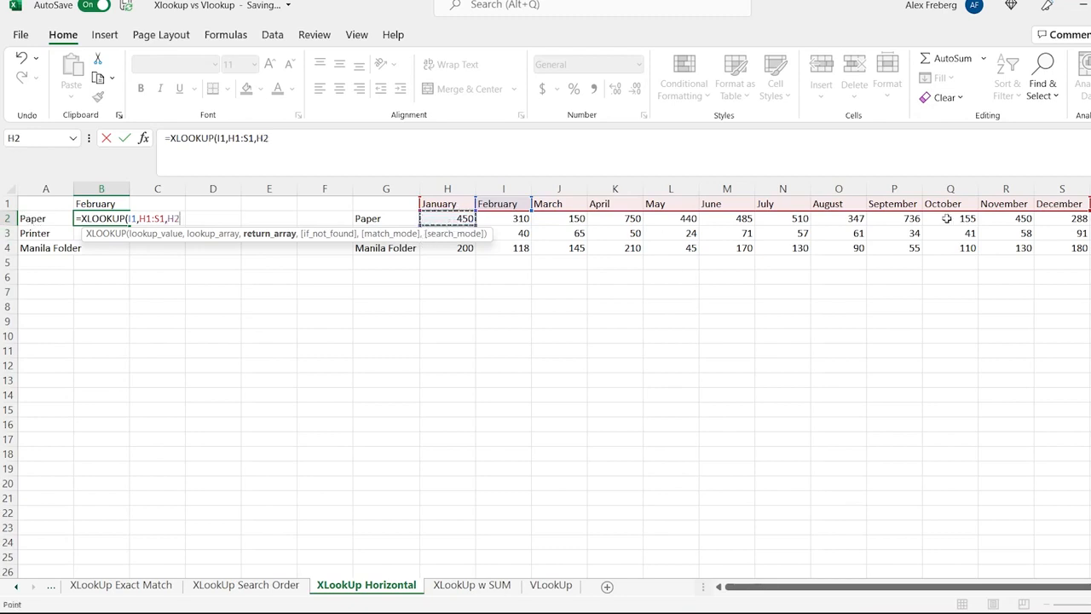
left_click(1067, 219, "shift")
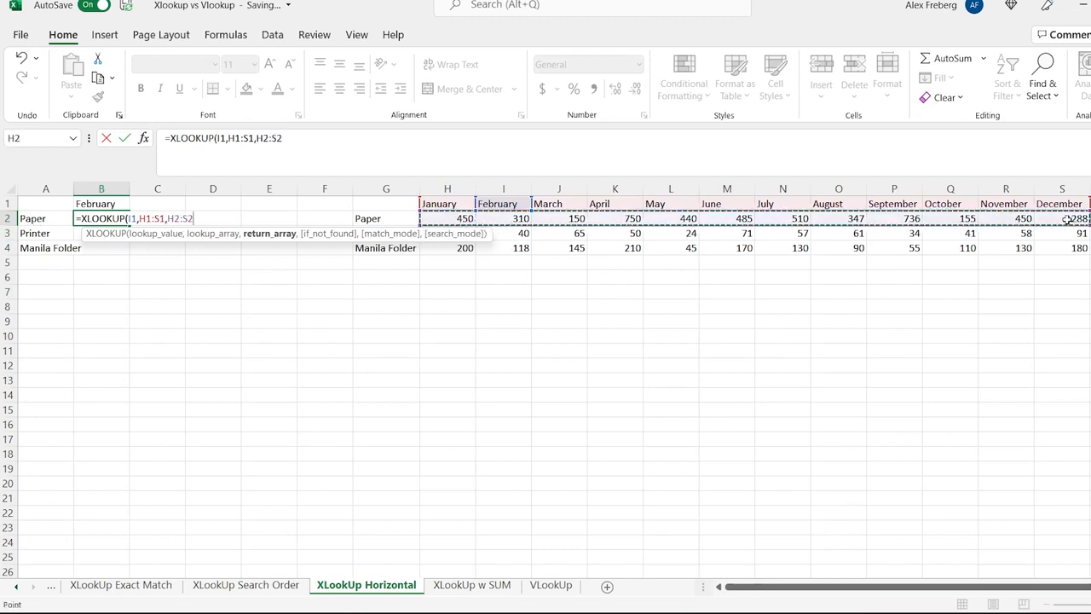
key("Return")
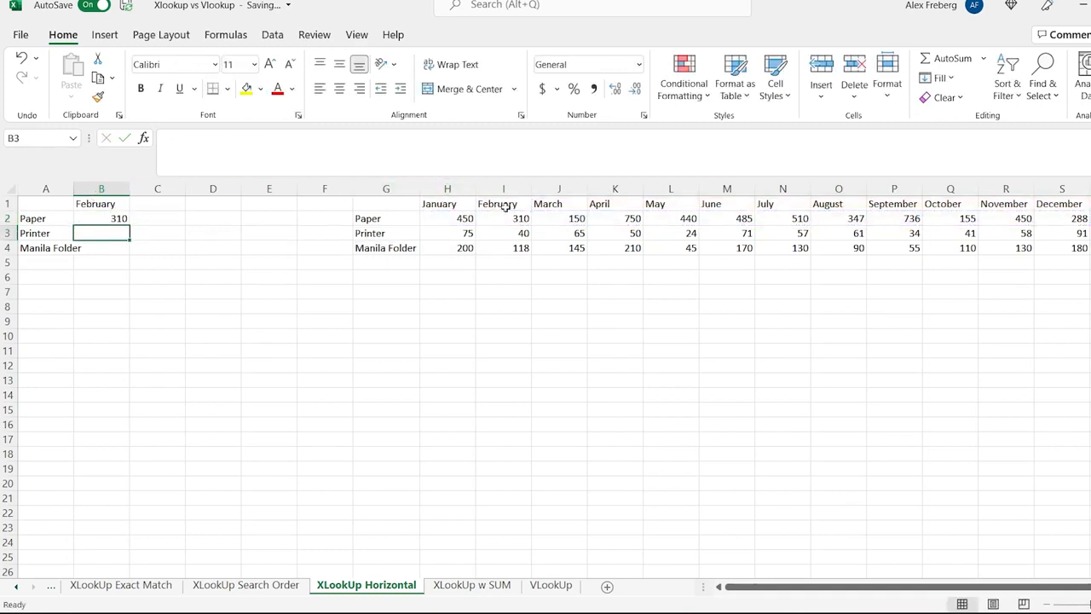
Step: Fill B2's XLOOKUP formula down through B4 and compare the results with the February figures in column I
left_click(505, 219)
left_click(101, 219)
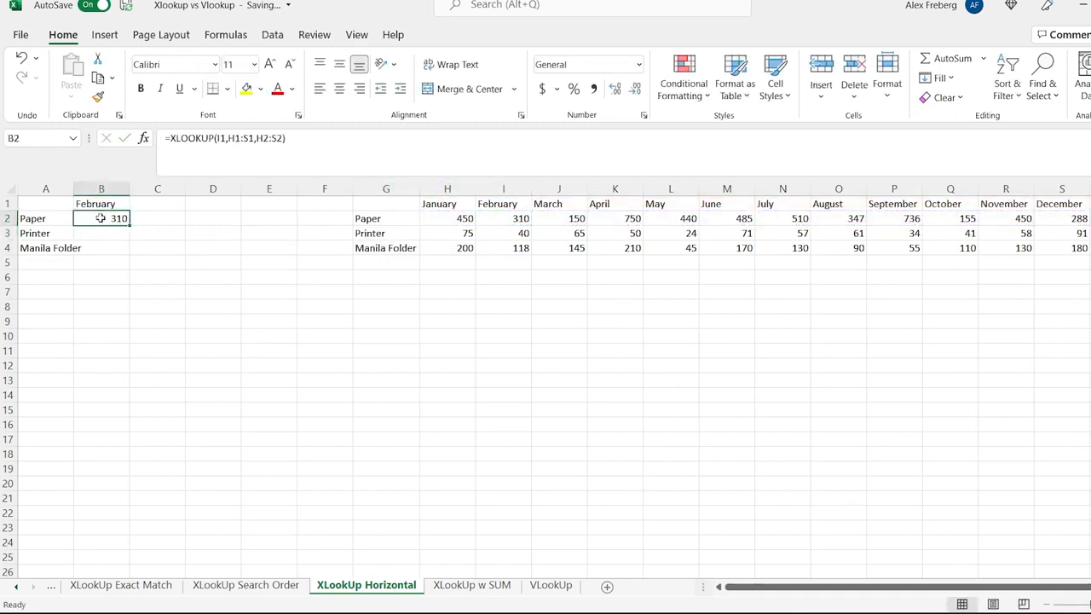
left_click_drag(127, 225, 128, 250)
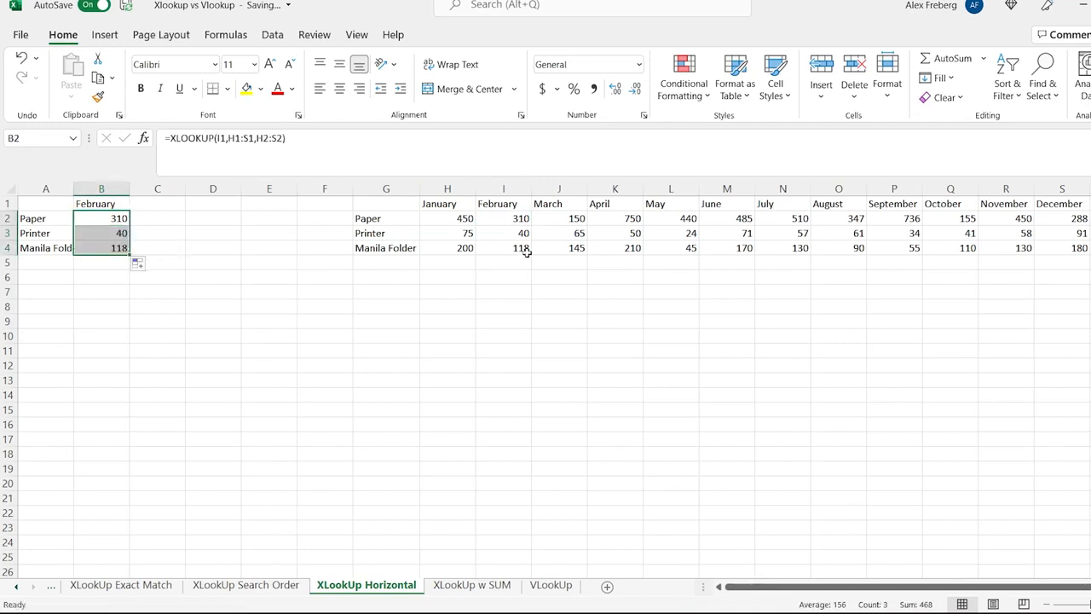
left_click(516, 219)
left_click(510, 232)
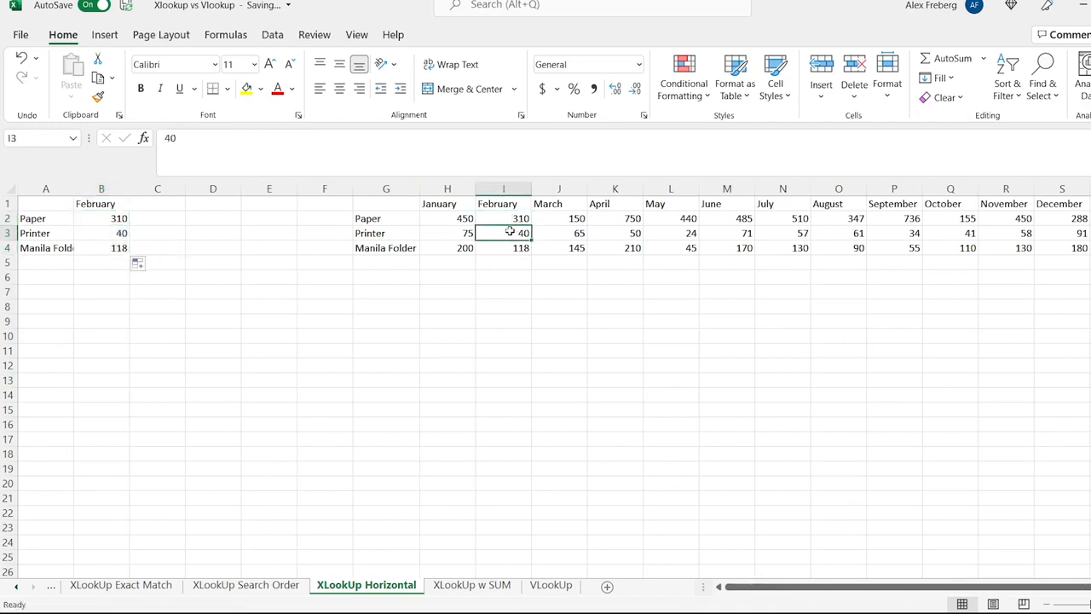
left_click(504, 248)
left_click(510, 204)
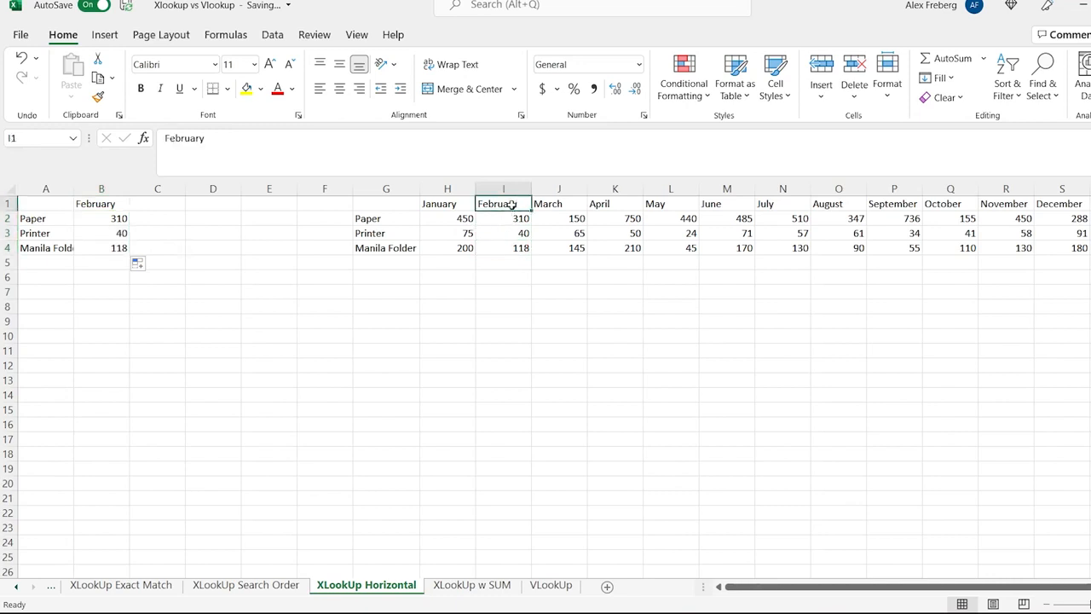
Step: Copy the text of B2's XLOOKUP formula from the XLookUp Horizontal sheet, leaving the cell unchanged
left_click(496, 588)
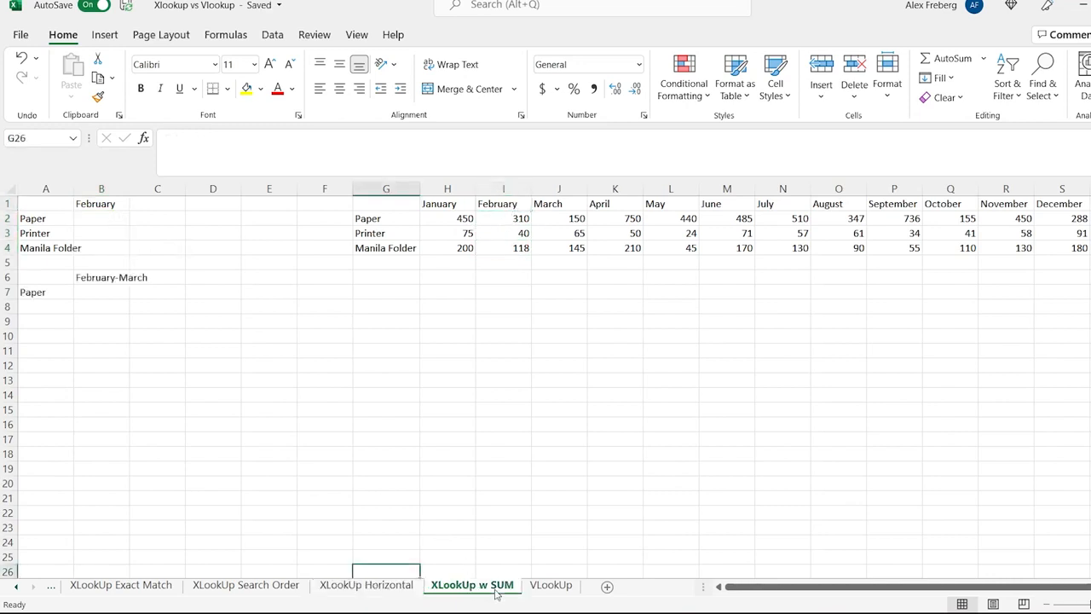
left_click(367, 585)
left_click(109, 222)
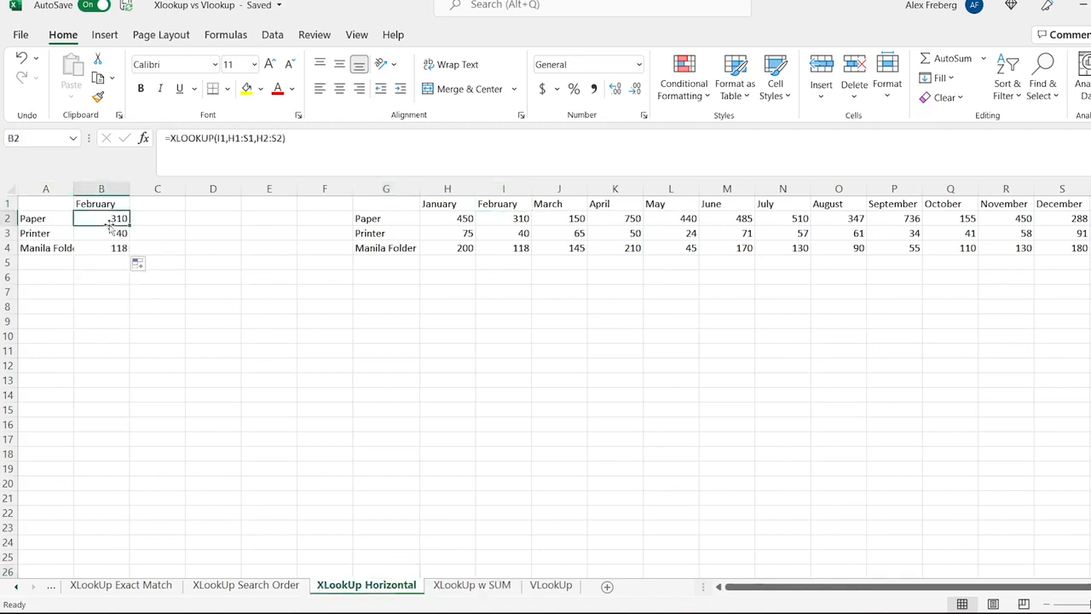
left_click_drag(286, 138, 161, 142)
key("ctrl+c")
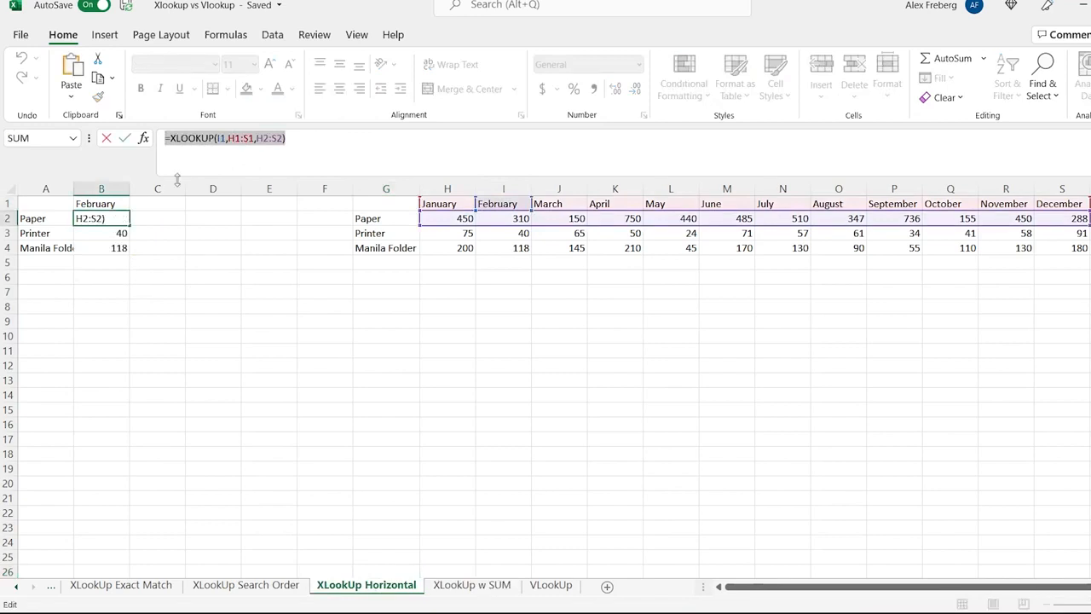
key("Escape")
Step: Paste the copied XLOOKUP formula into B2 on the XLookUp w SUM sheet and fill it down through B4
left_click(472, 584)
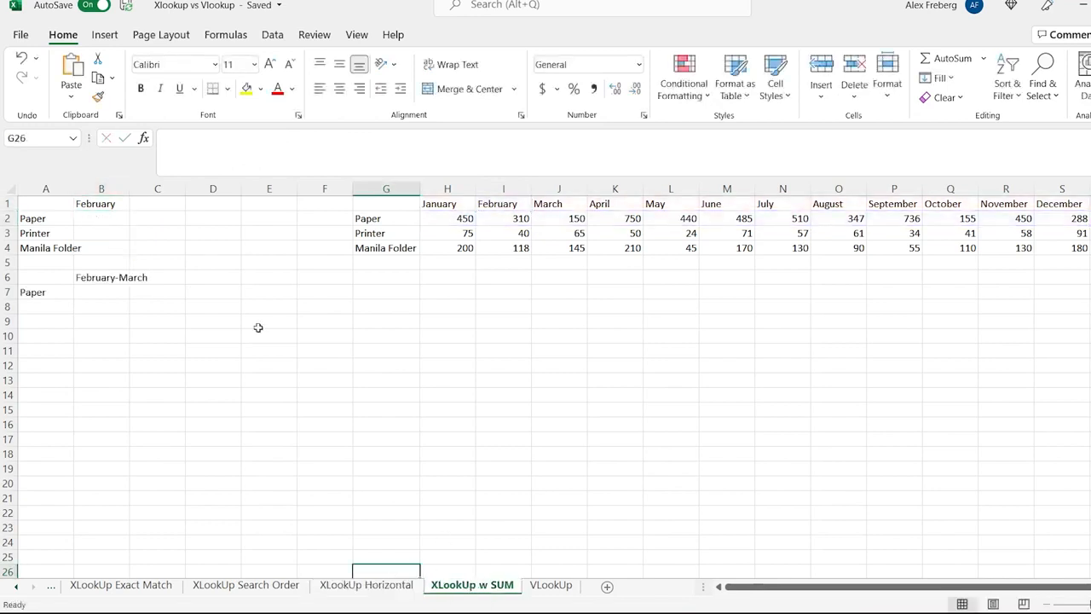
left_click(110, 219)
key("ctrl+v")
left_click_drag(129, 226, 129, 249)
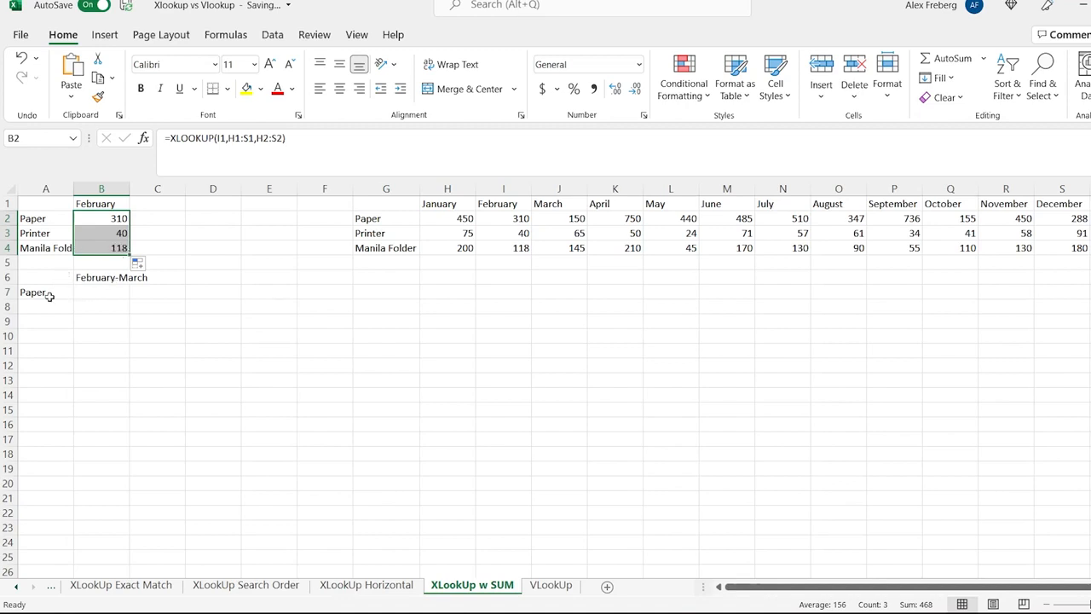
Step: Start a SUM formula in B7 with a nested XLOOKUP that uses I1 as its lookup value
left_click(100, 292)
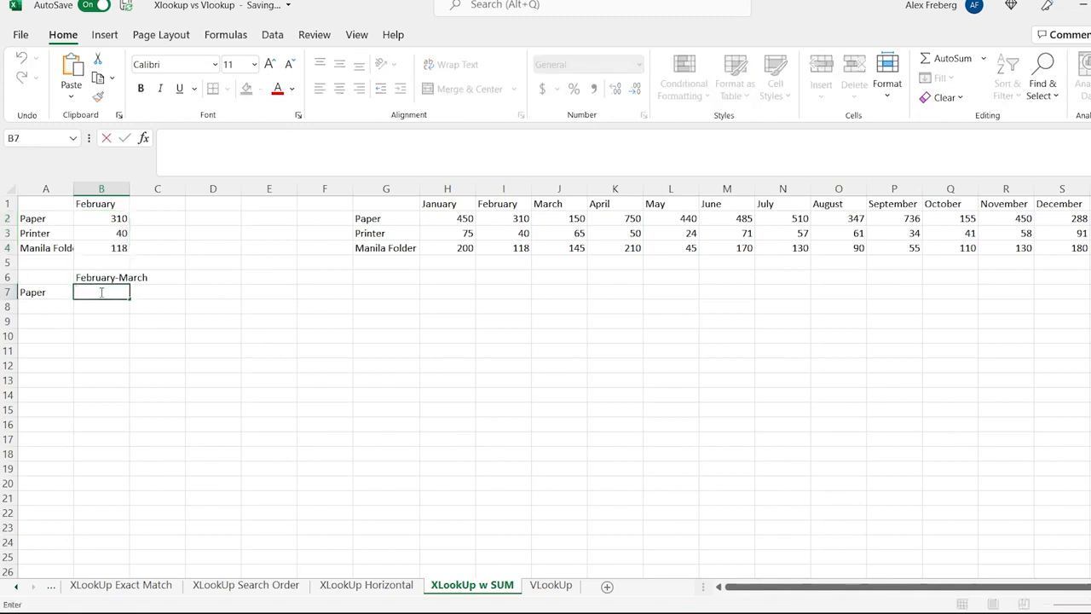
type("=SUM")
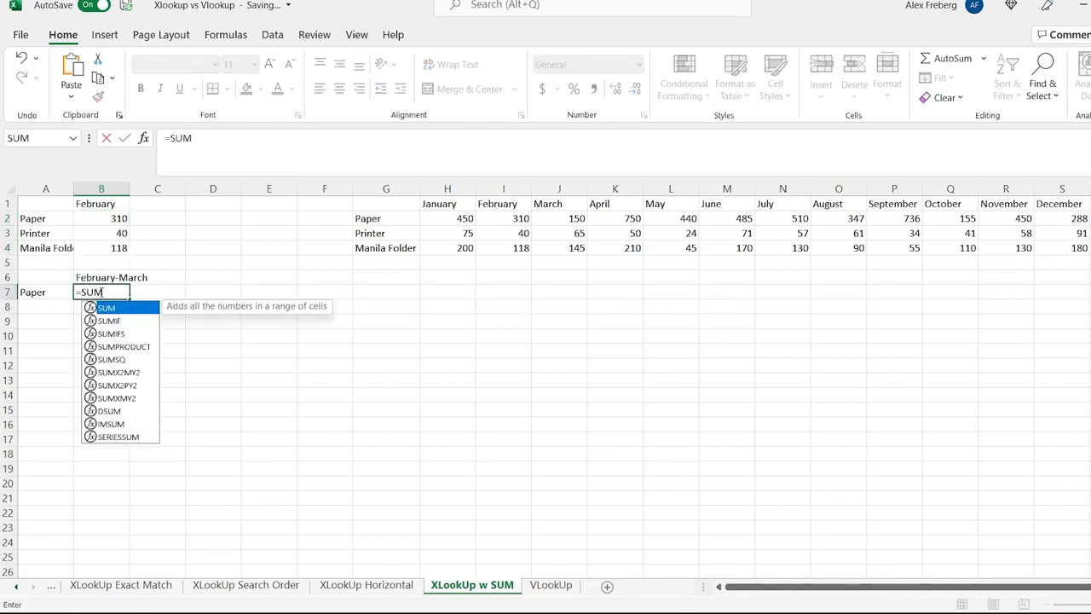
type("(")
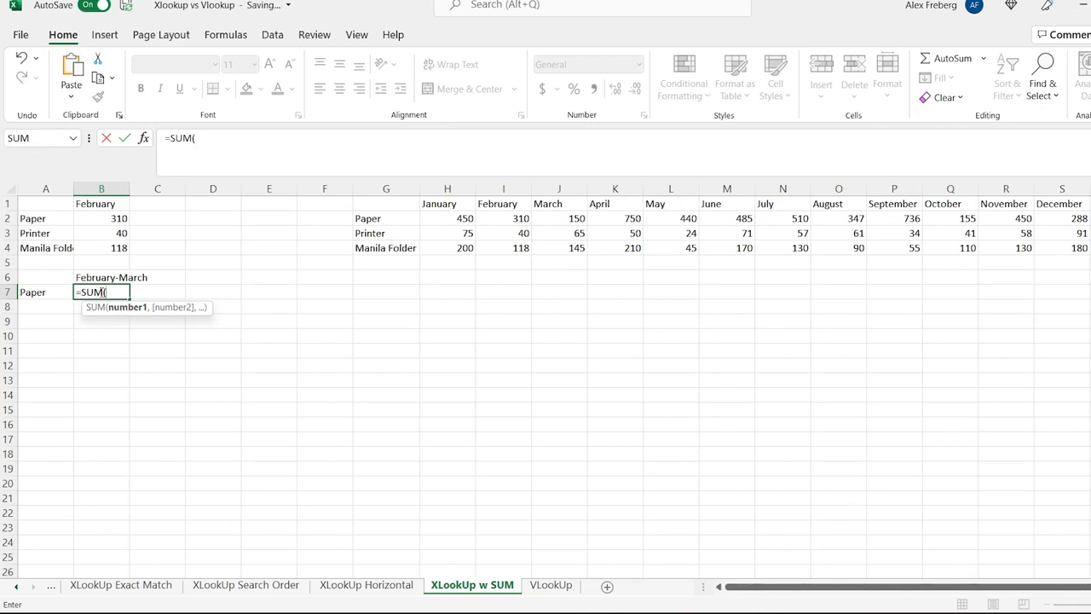
type("XL")
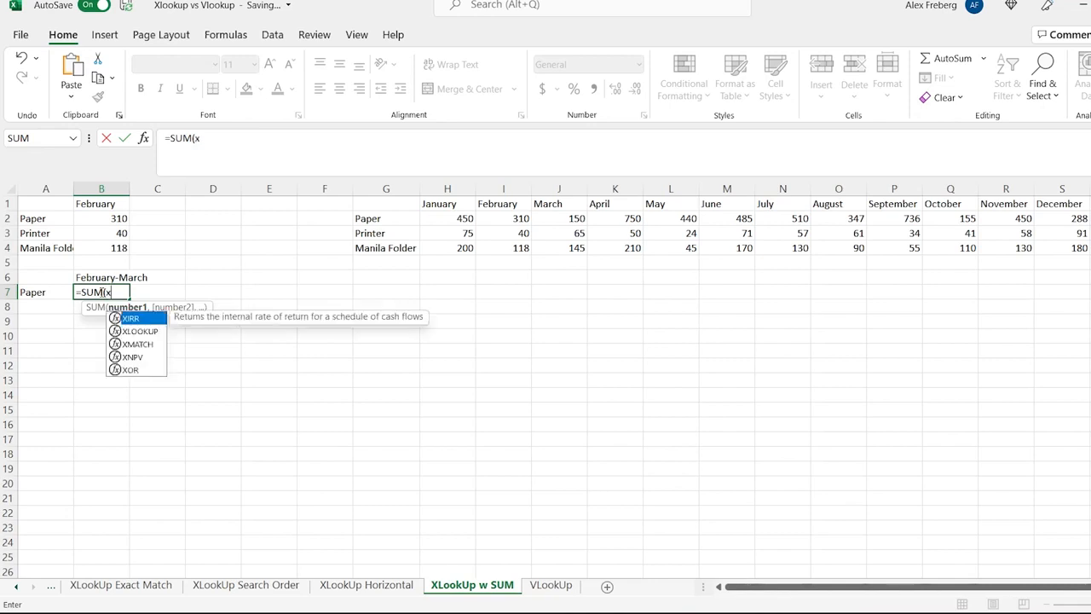
key("Tab")
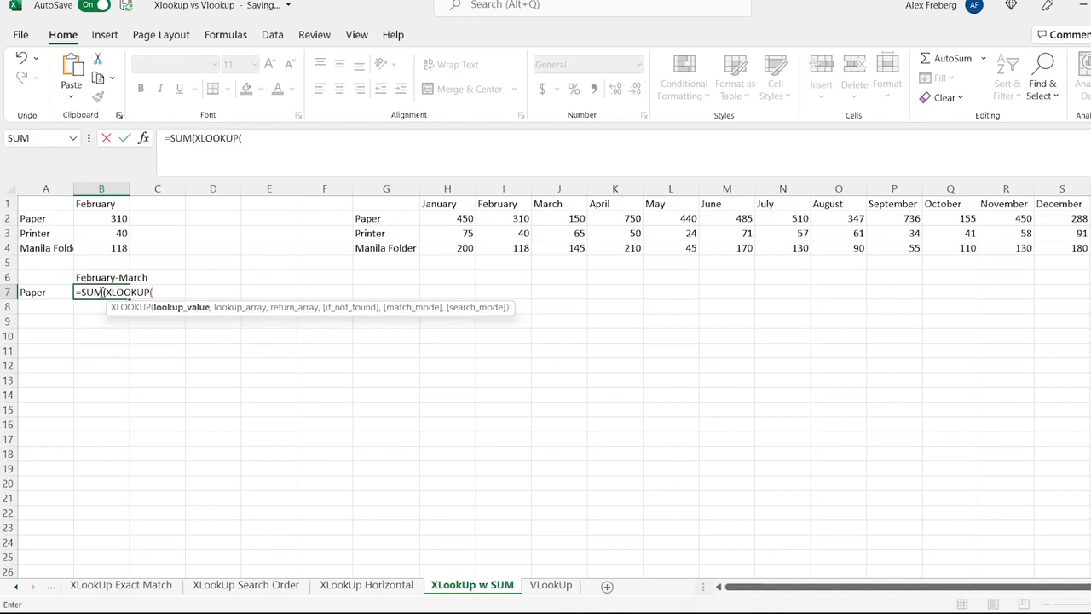
type(",")
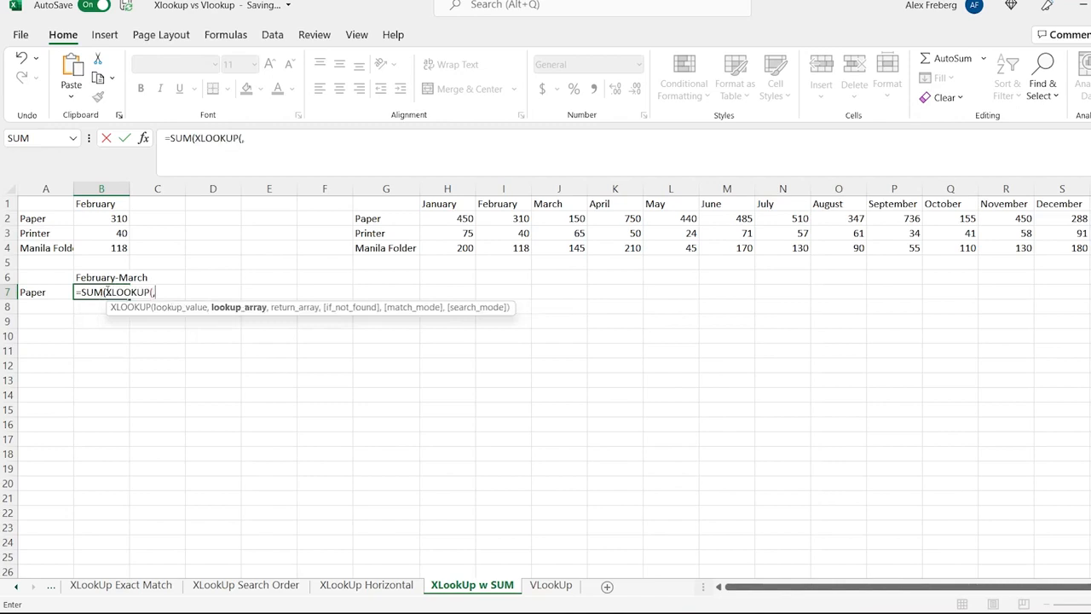
key("BackSpace")
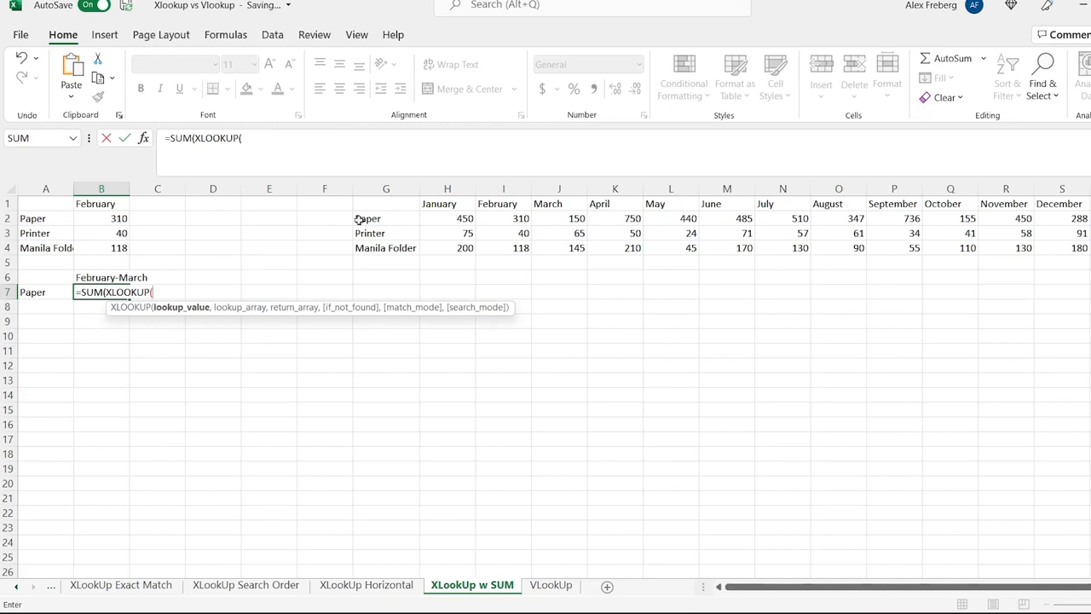
left_click(503, 204)
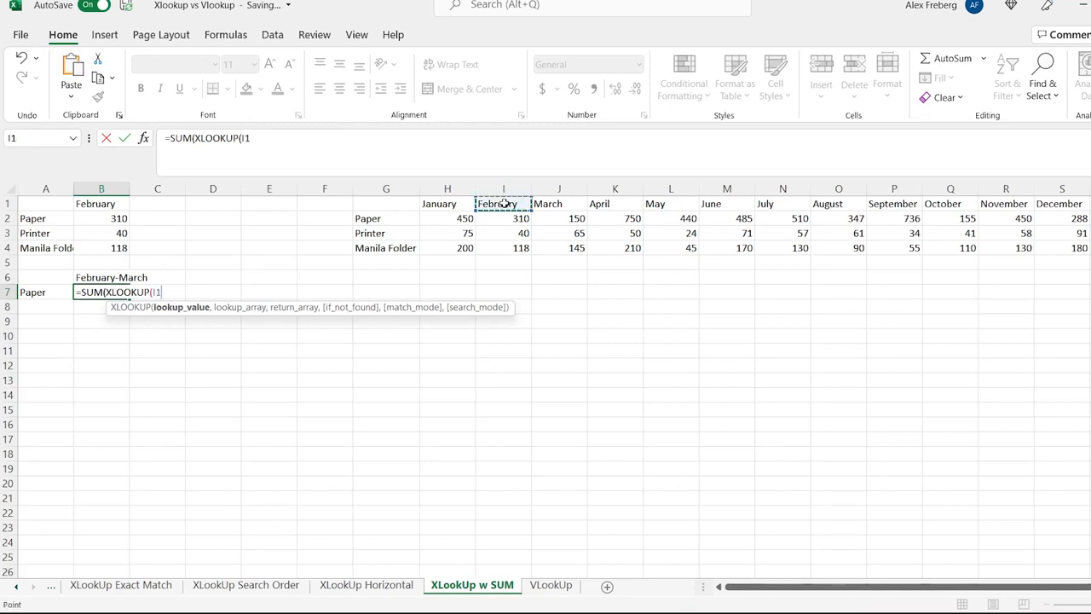
type(",")
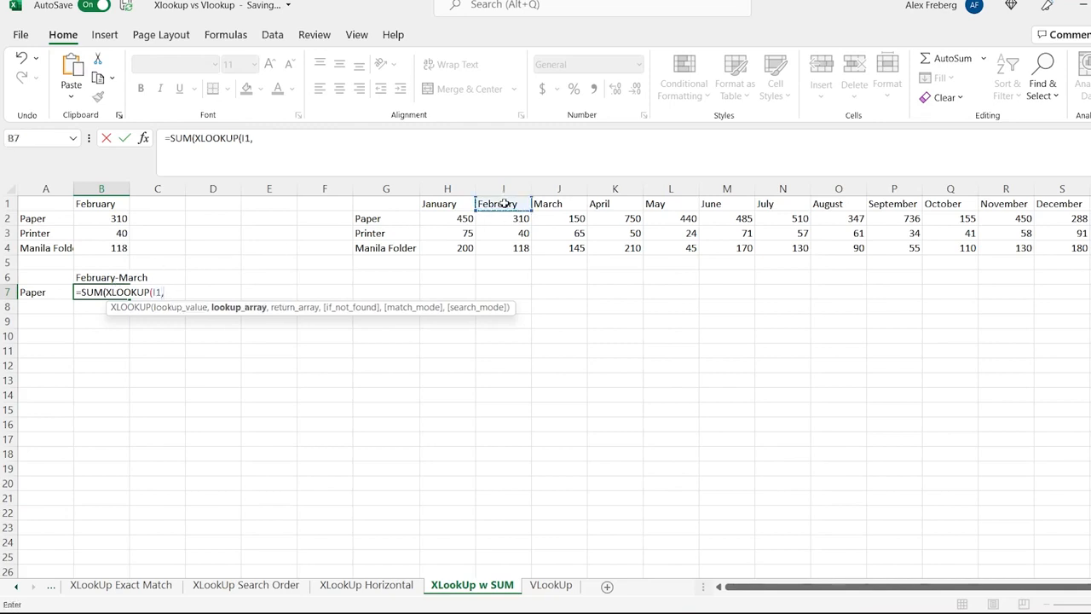
Step: Complete the nested XLOOKUP in B7 with lookup array H1:S1 and return array H2:S2
left_click(444, 204)
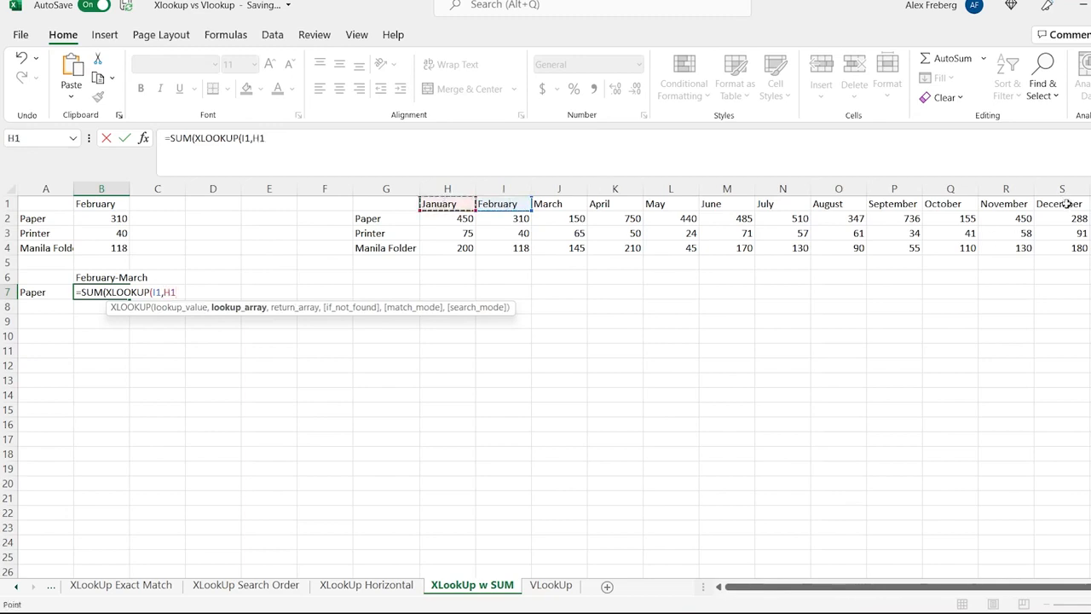
left_click(1065, 204, "shift")
type(",")
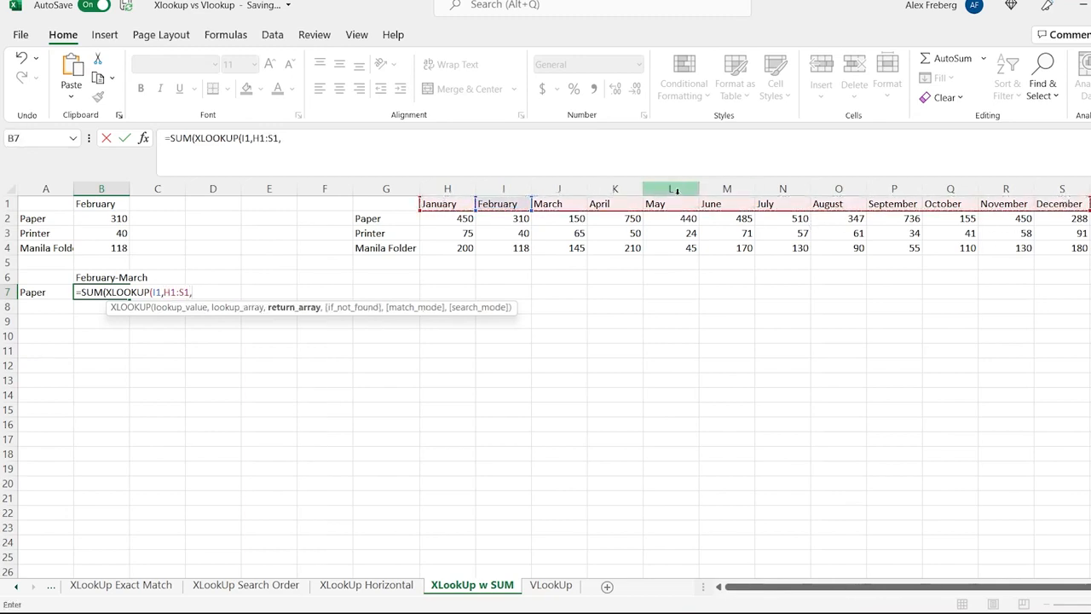
left_click_drag(461, 218, 1060, 217)
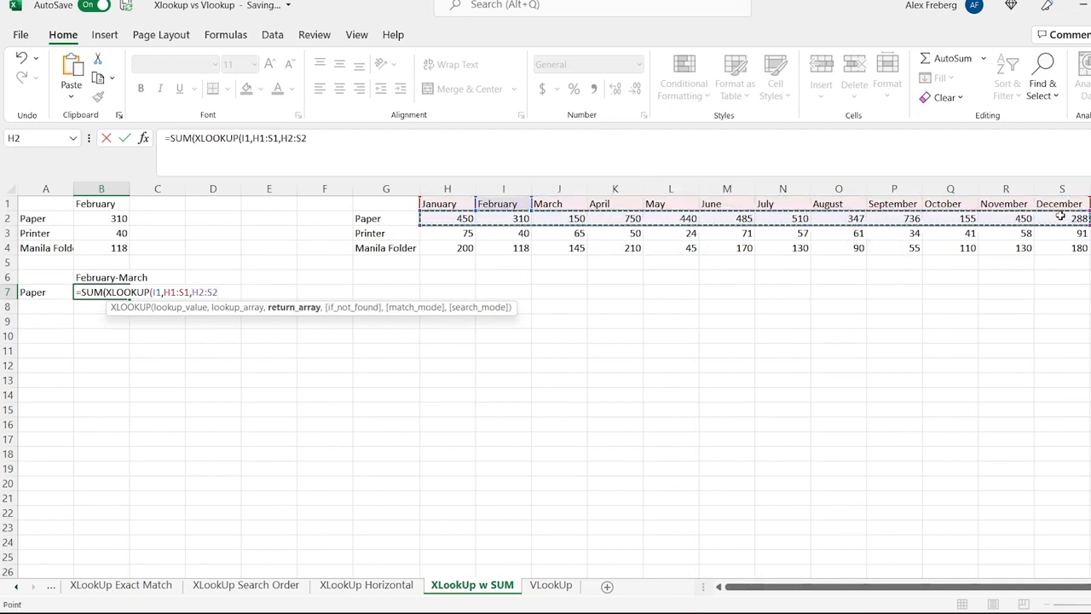
type(")")
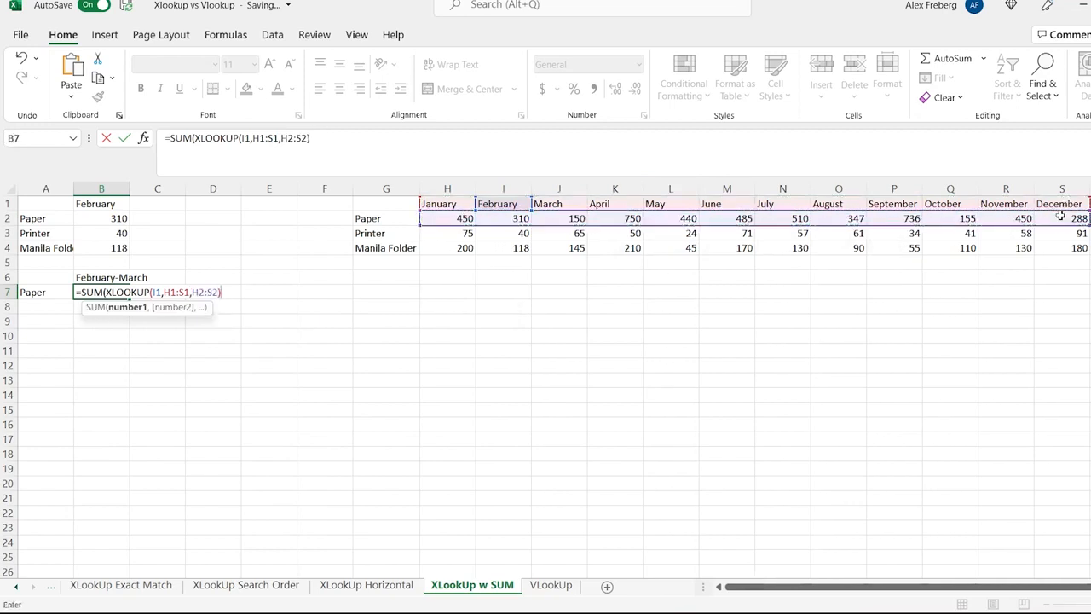
Step: Extend B7's SUM formula with a colon and a second XLOOKUP using lookup value J1 and lookup array H1:S1
type(":xloo")
key("Tab")
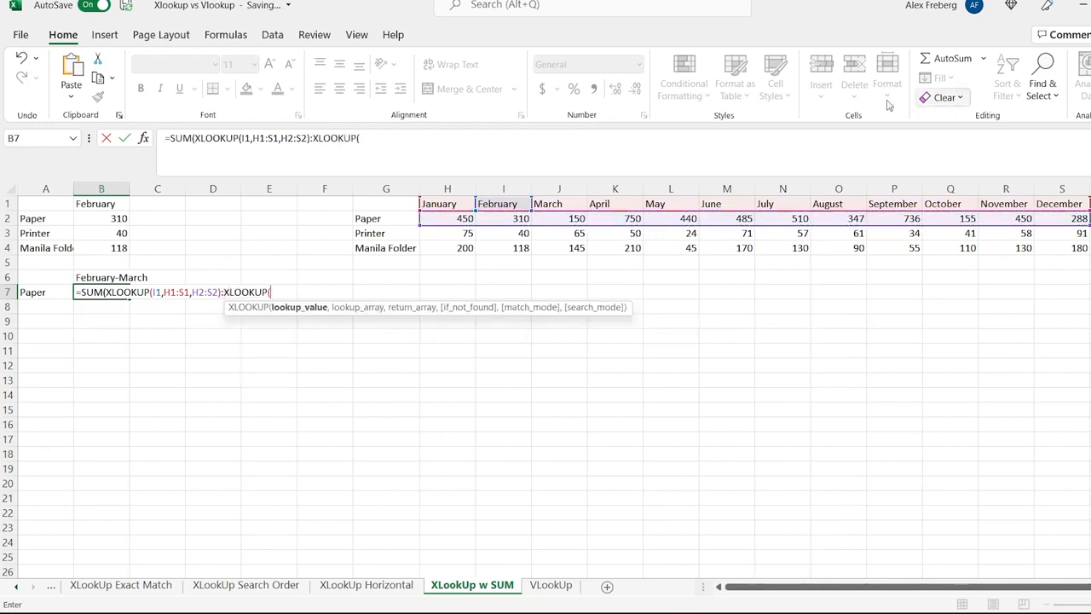
left_click(554, 205)
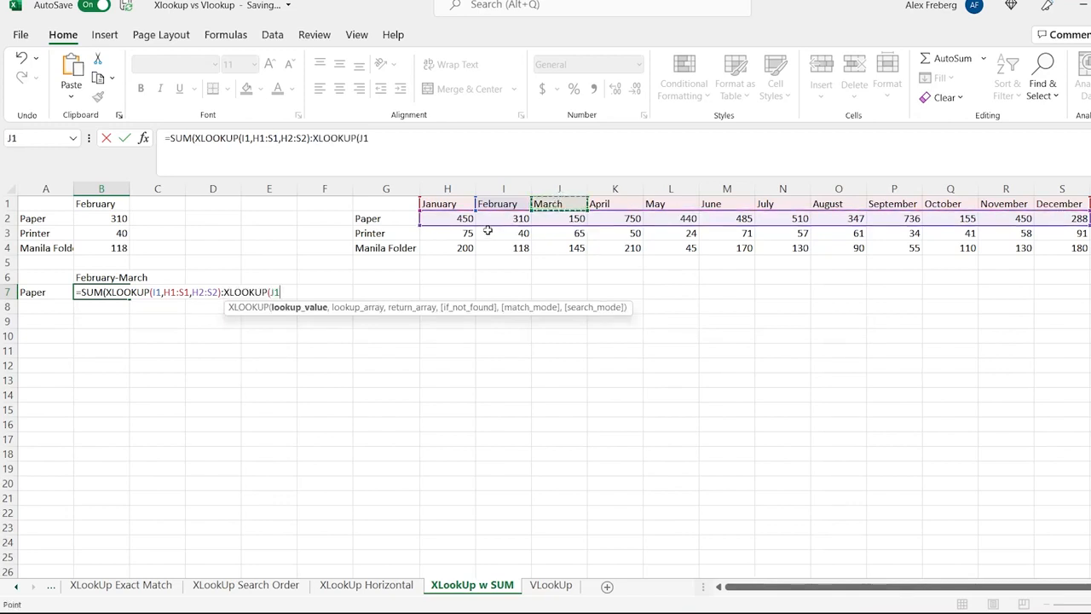
type(",")
left_click_drag(447, 205, 1075, 202)
type(",")
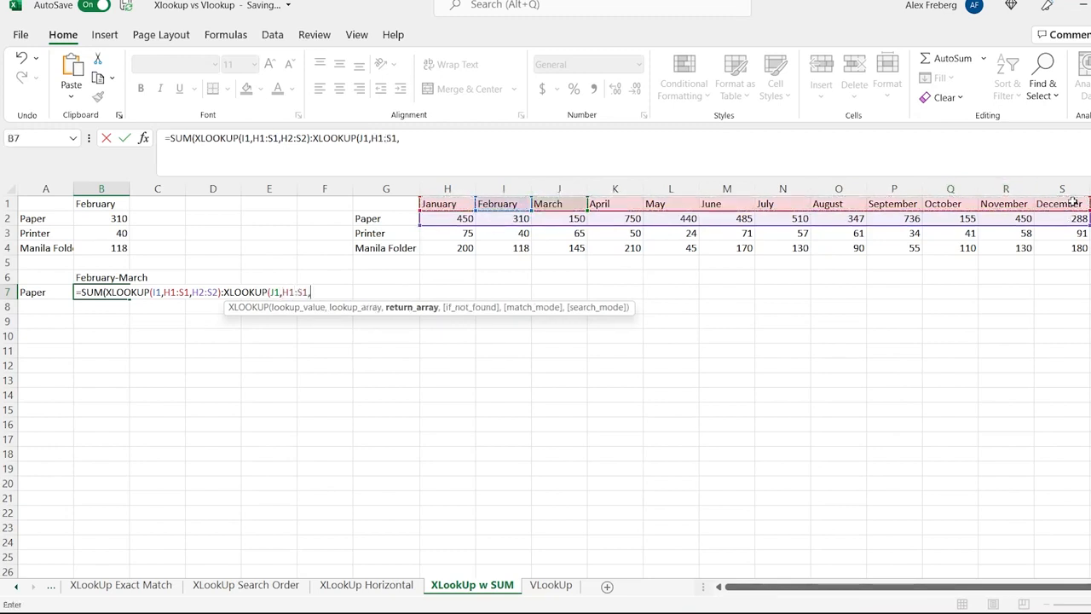
Step: Give the second XLOOKUP return array H2:S2, finish the SUM formula in B7, and reselect the cell
left_click(446, 219)
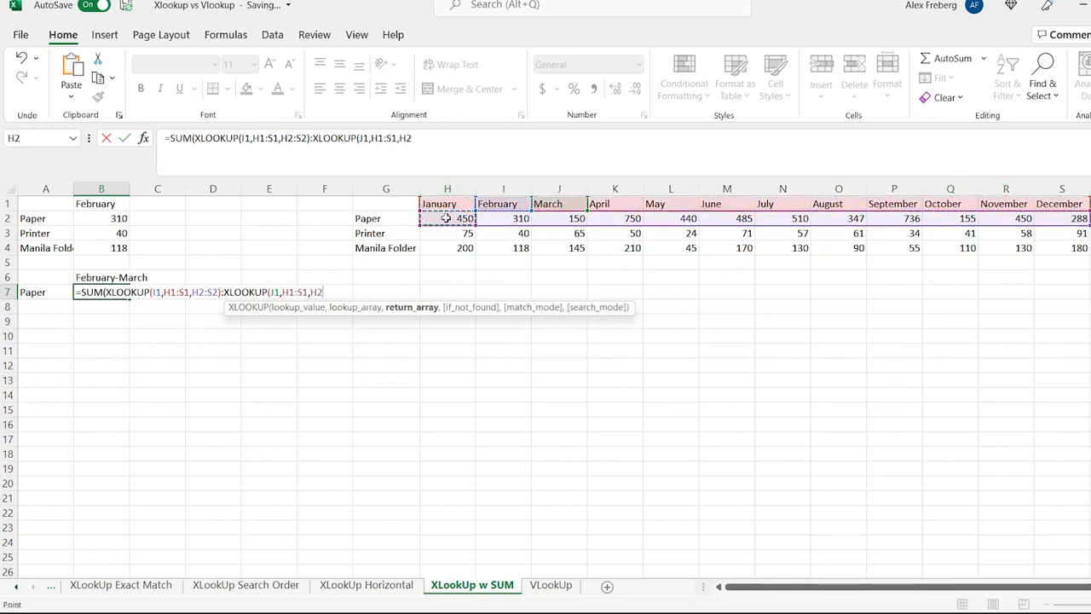
left_click(1068, 218, "shift")
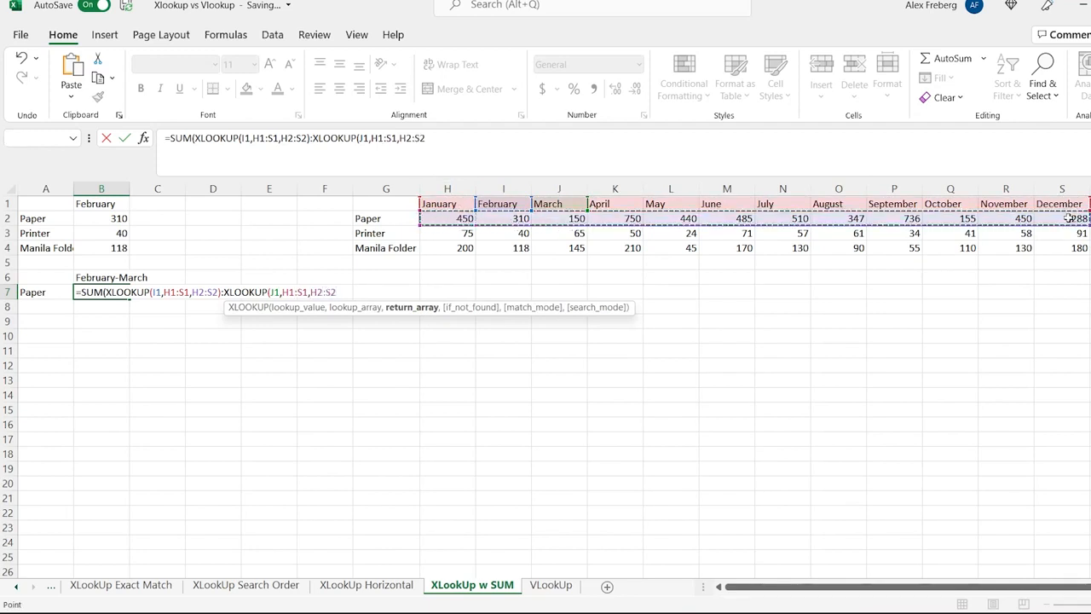
type(")")
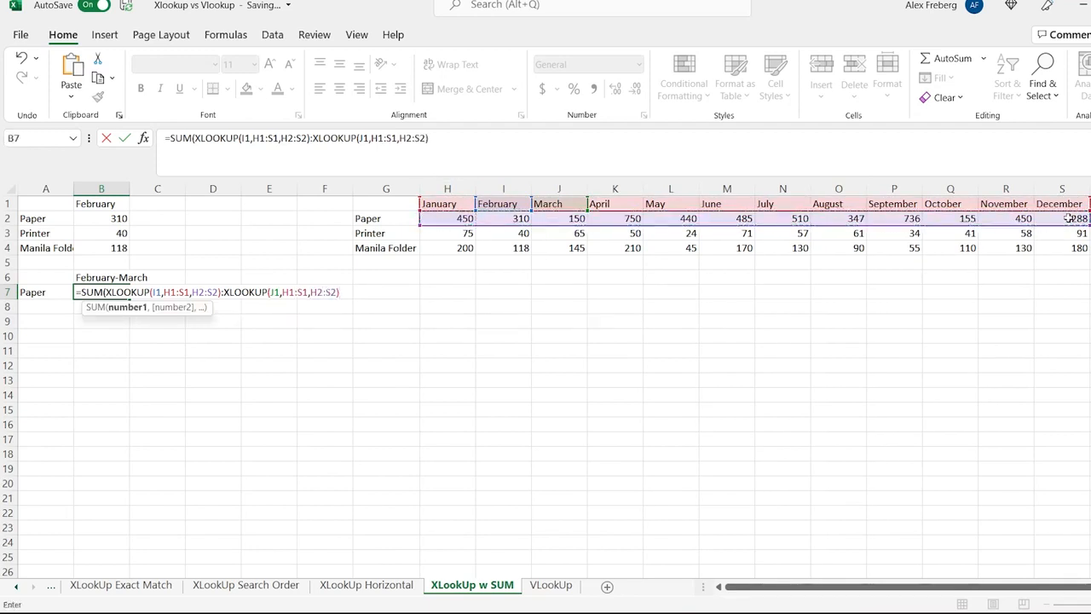
type(")")
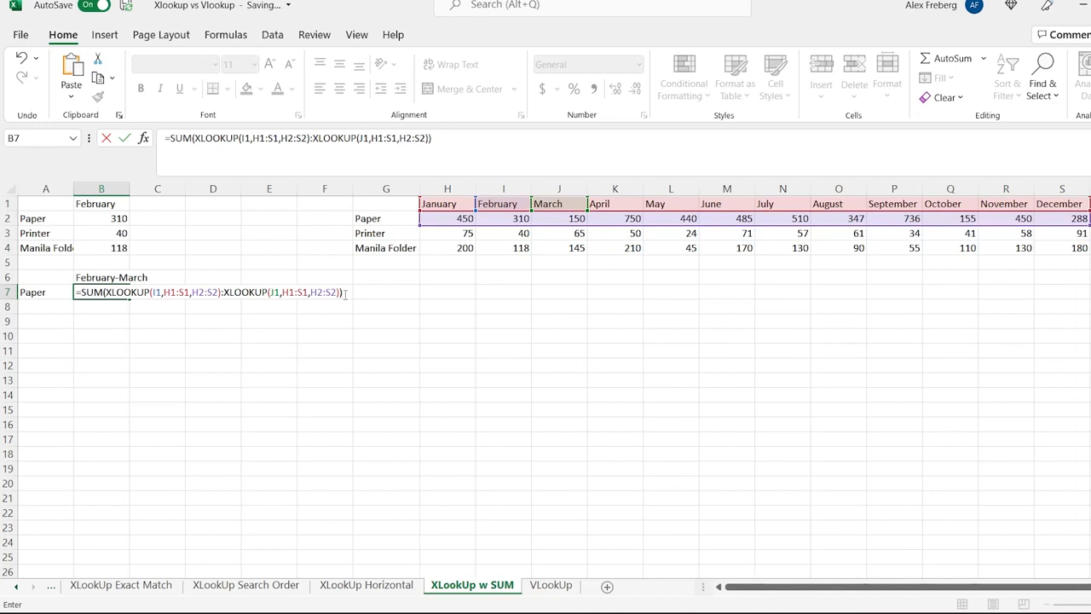
key("Return")
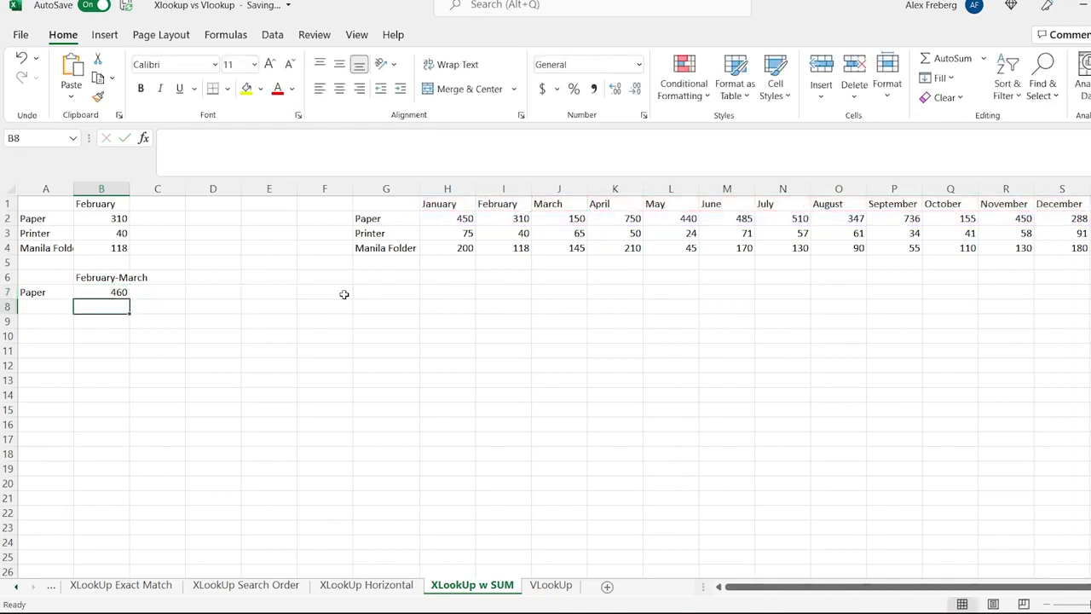
left_click(100, 291)
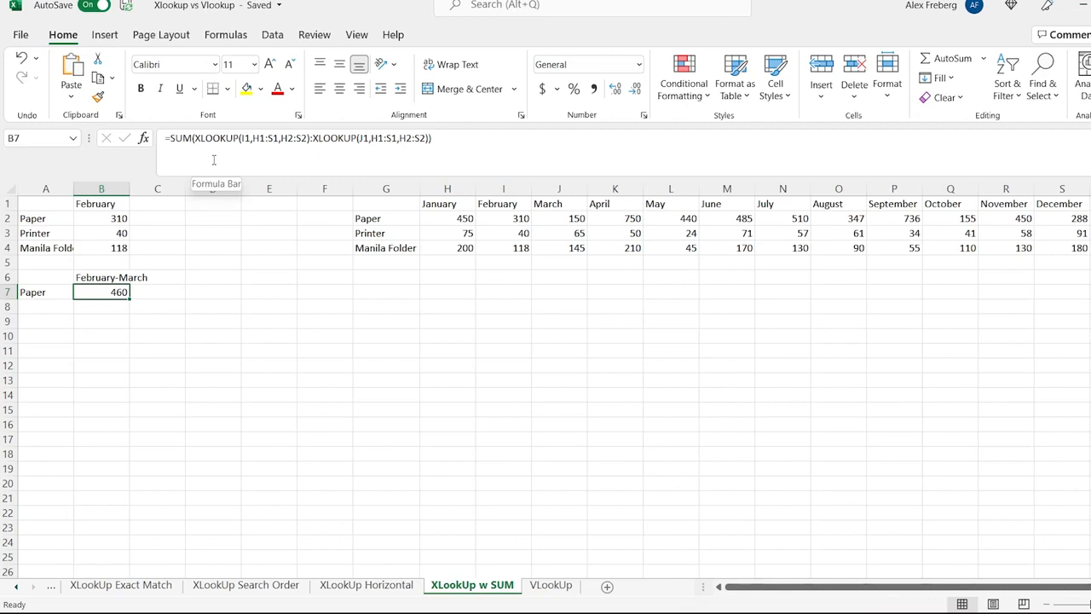
Step: On the VLookUp sheet, start a VLOOKUP formula in B3 with A3 as the lookup value
left_click(552, 584)
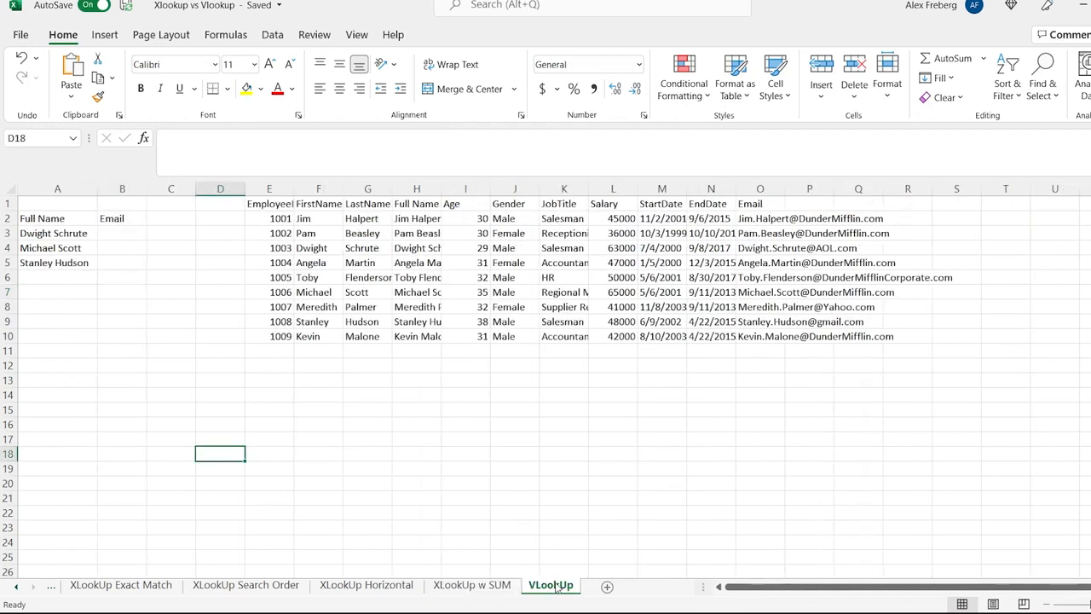
double_click(123, 232)
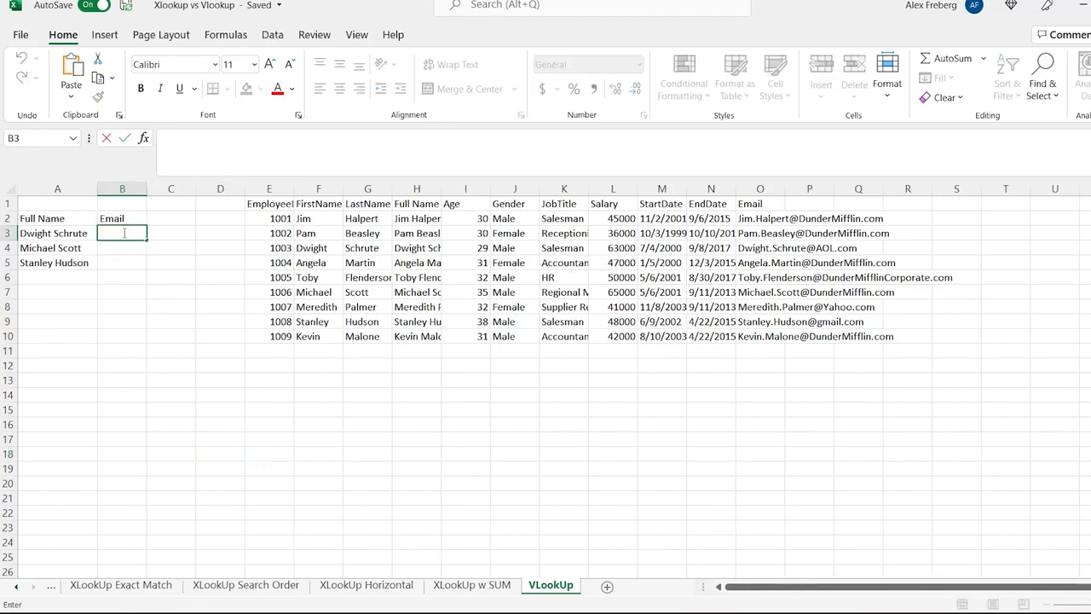
type("=vlo")
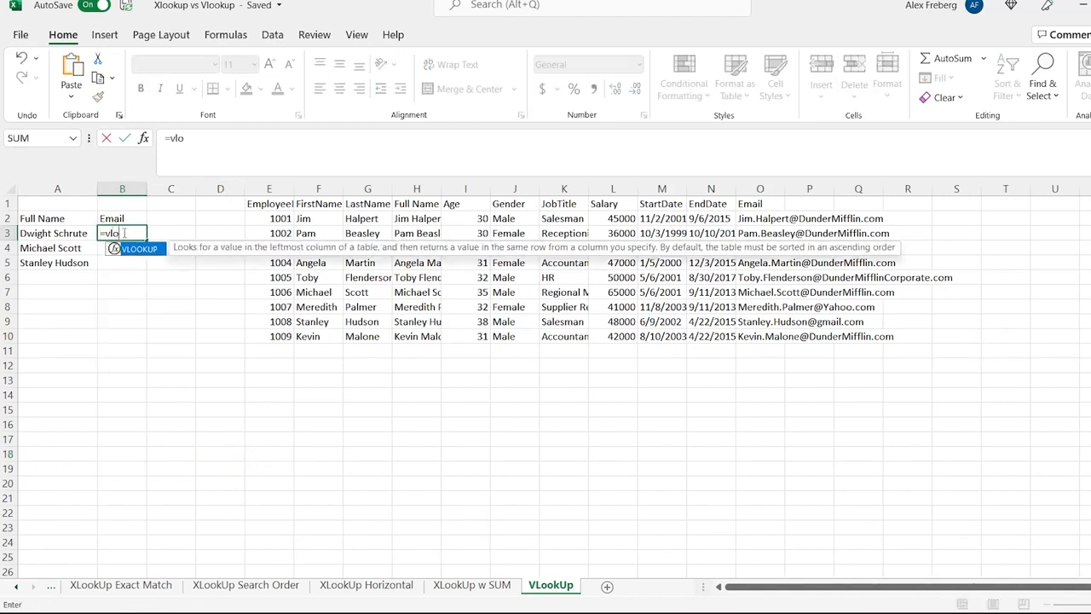
key("Tab")
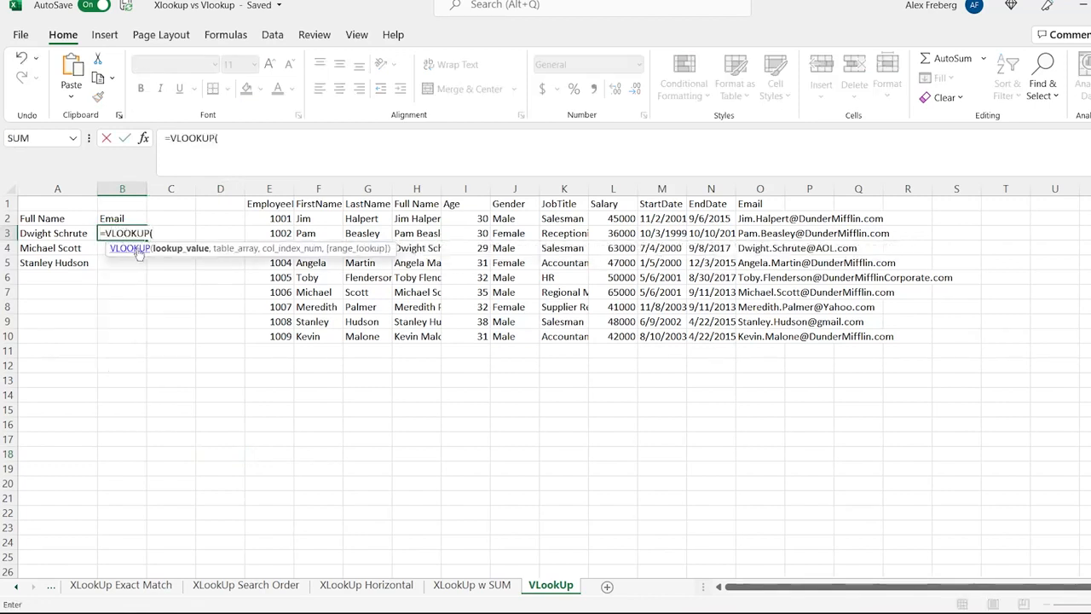
left_click(71, 232)
type(",")
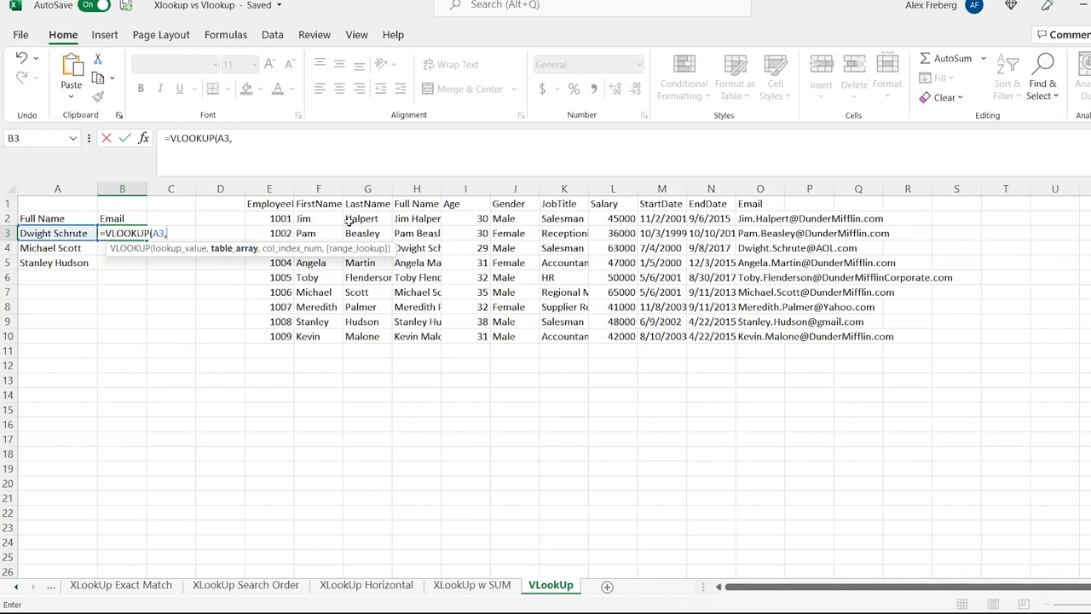
Step: Complete B3's VLOOKUP with table array H2:O10, column index 8 and range lookup False
left_click(410, 220)
left_click_drag(410, 220, 777, 336)
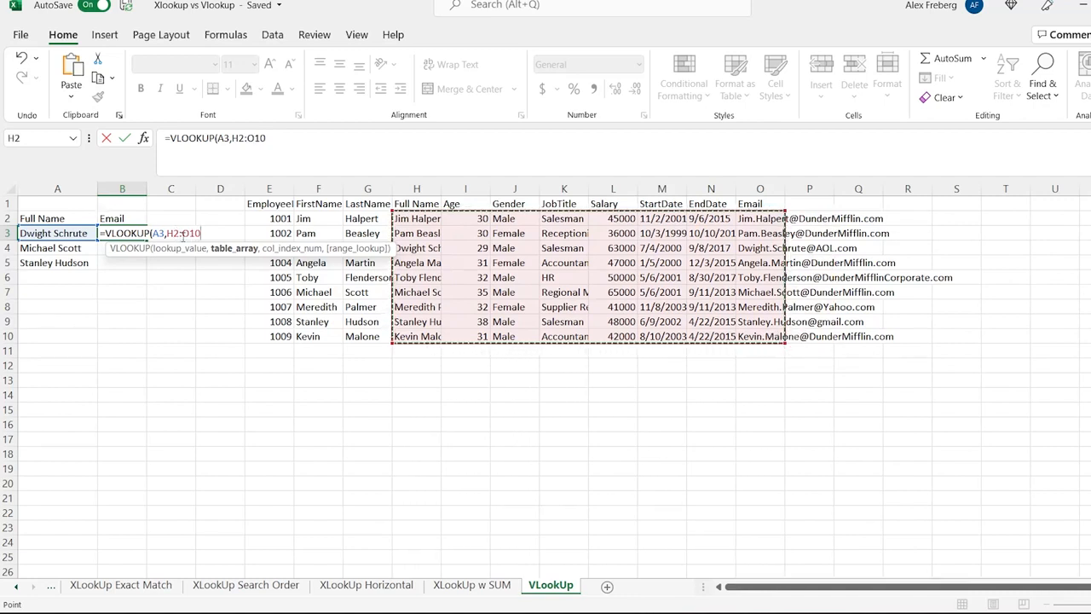
type(",8")
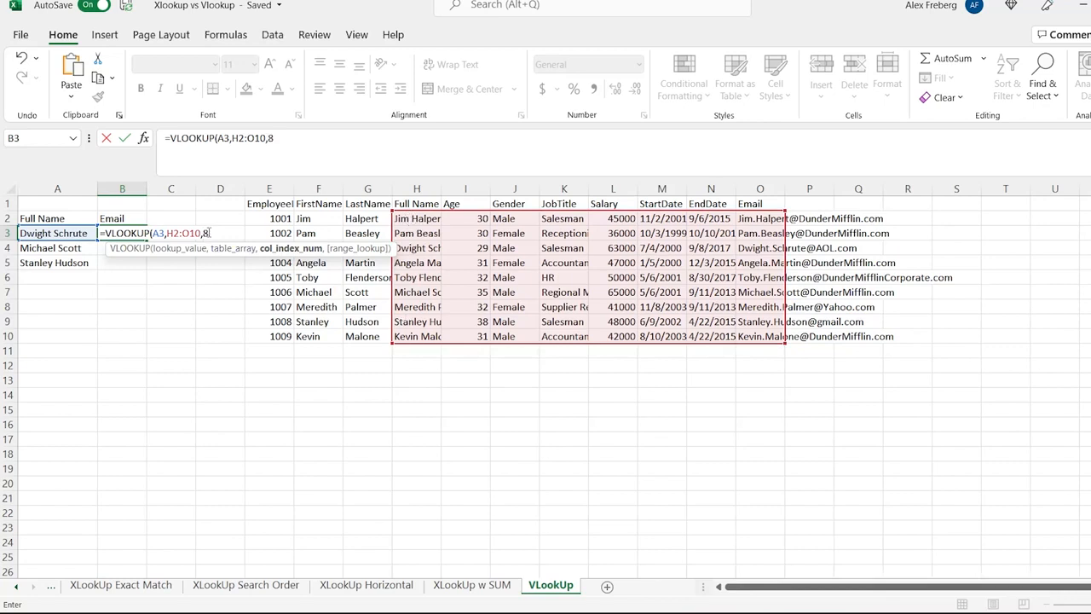
type(",")
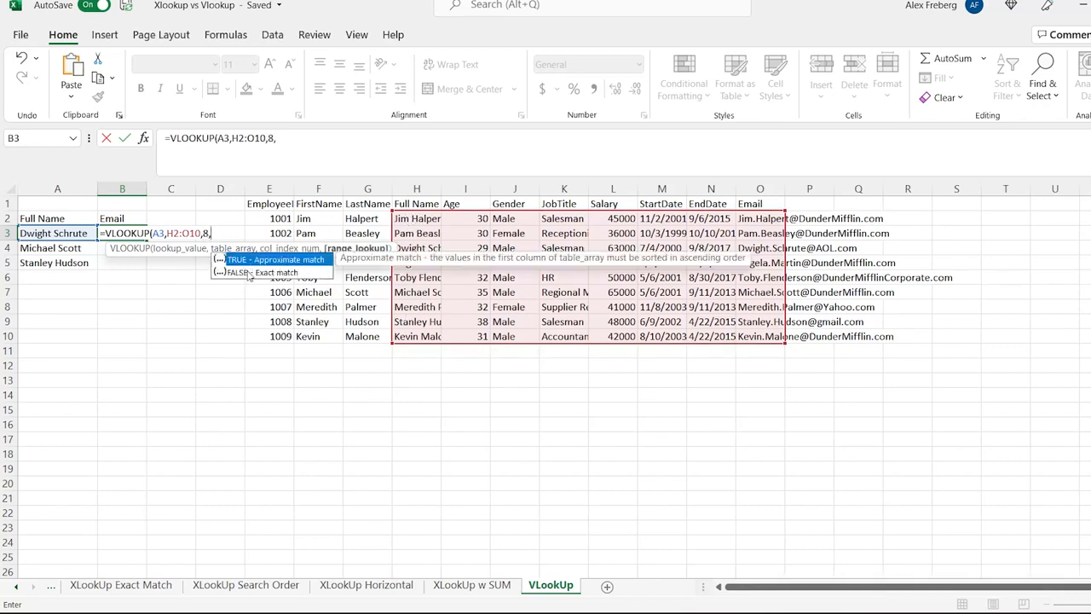
type("False)")
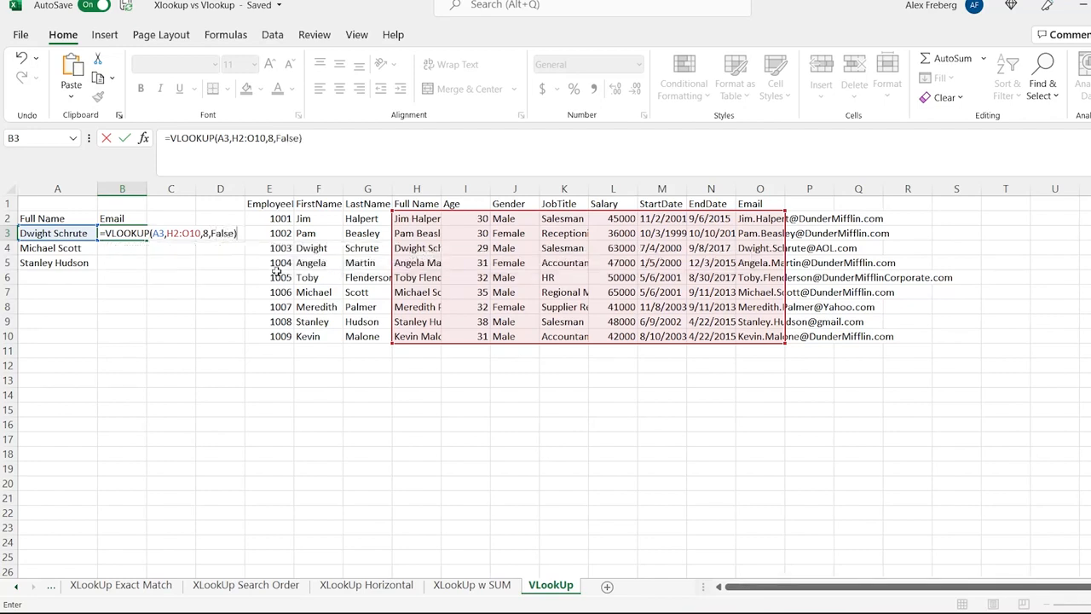
key("Return")
Step: Fill the VLOOKUP formula from B3 down through B5
left_click(132, 236)
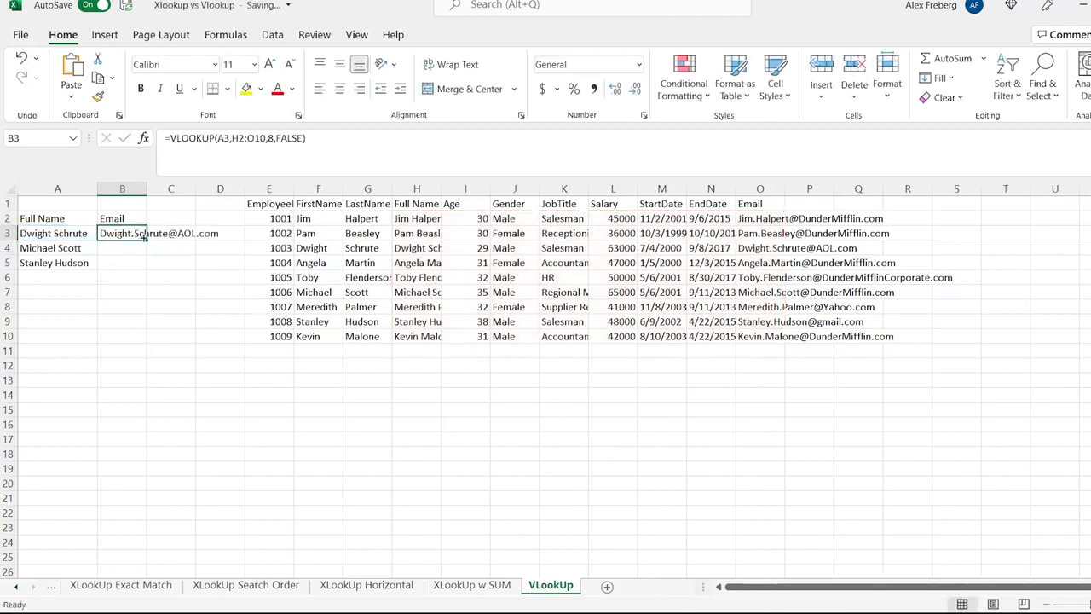
left_click_drag(145, 239, 146, 269)
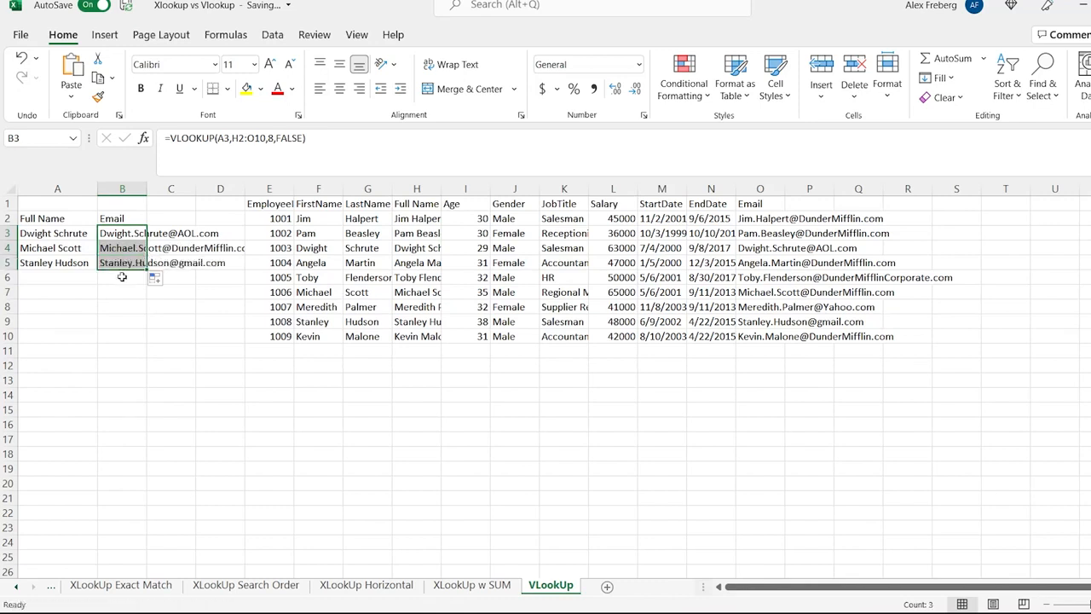
left_click(122, 277)
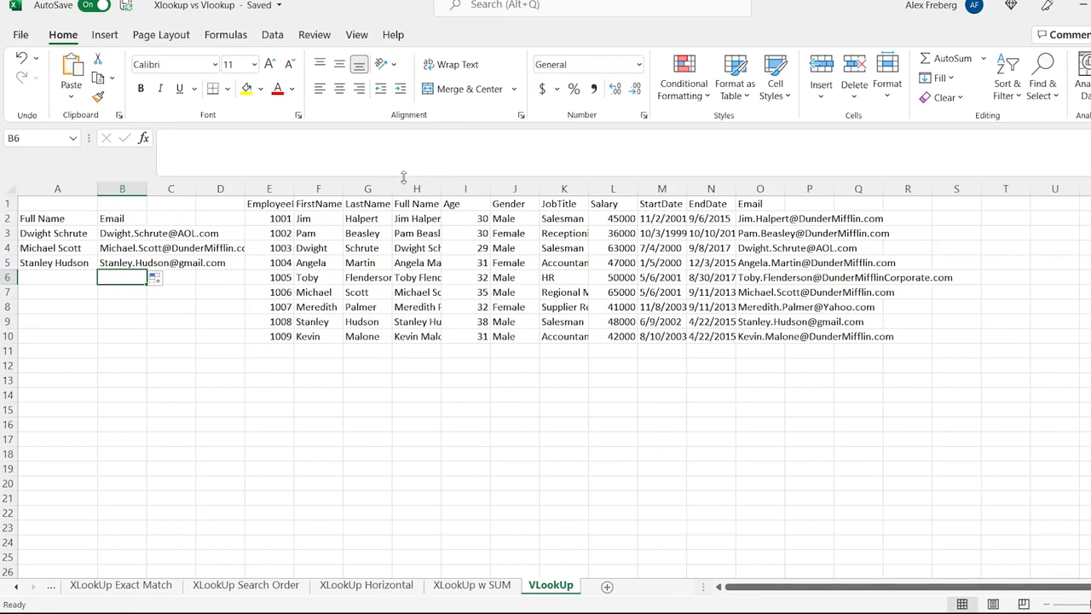
Step: Insert a blank column before the JobTitle column and select the VLOOKUP results in B3:B5 to check them
left_click(125, 238)
left_click(567, 188)
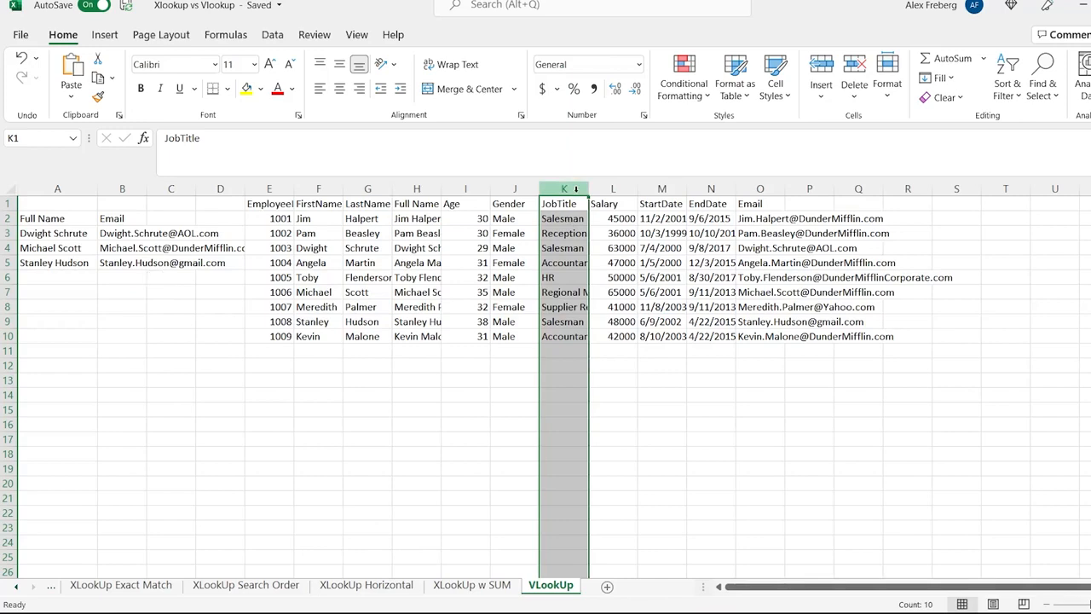
right_click(575, 197)
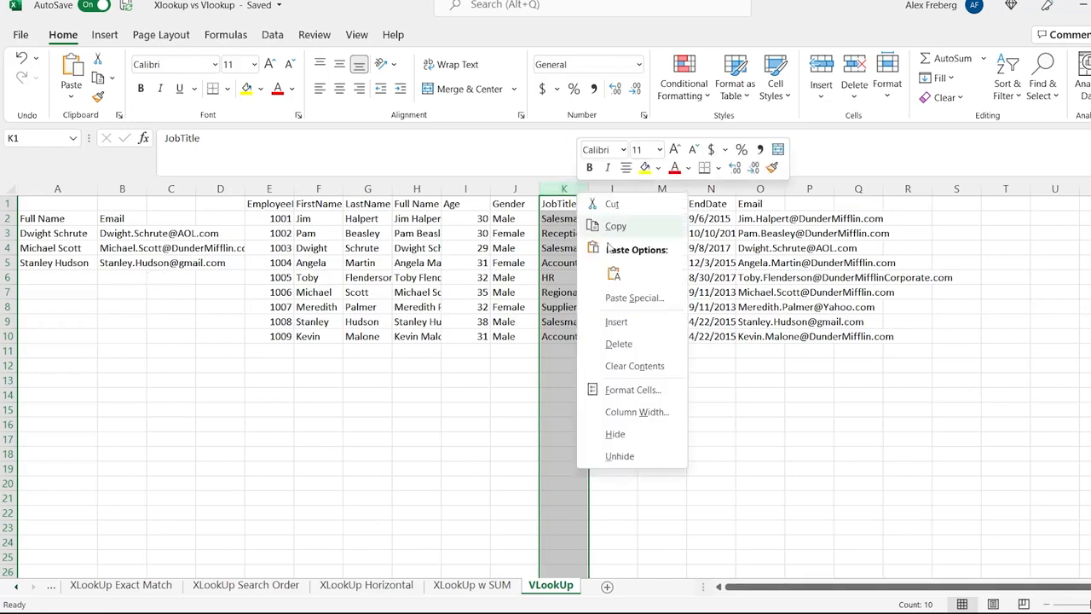
left_click(564, 203)
left_click_drag(116, 233, 115, 262)
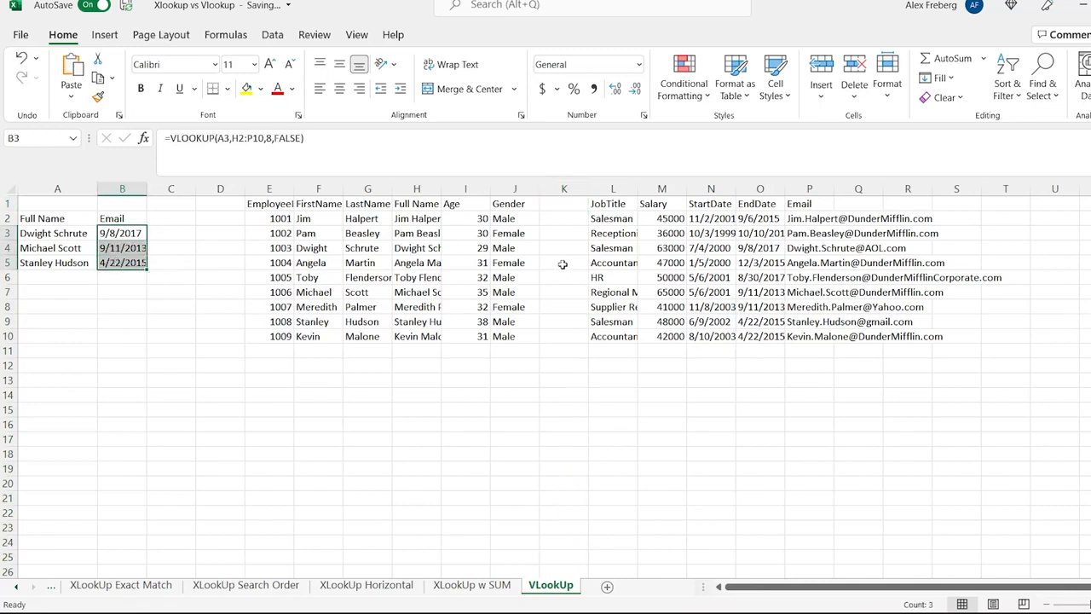
Step: Enter the header Address in K1 and compare the lookup results with the EndDate values in O2:O10
left_click(561, 207)
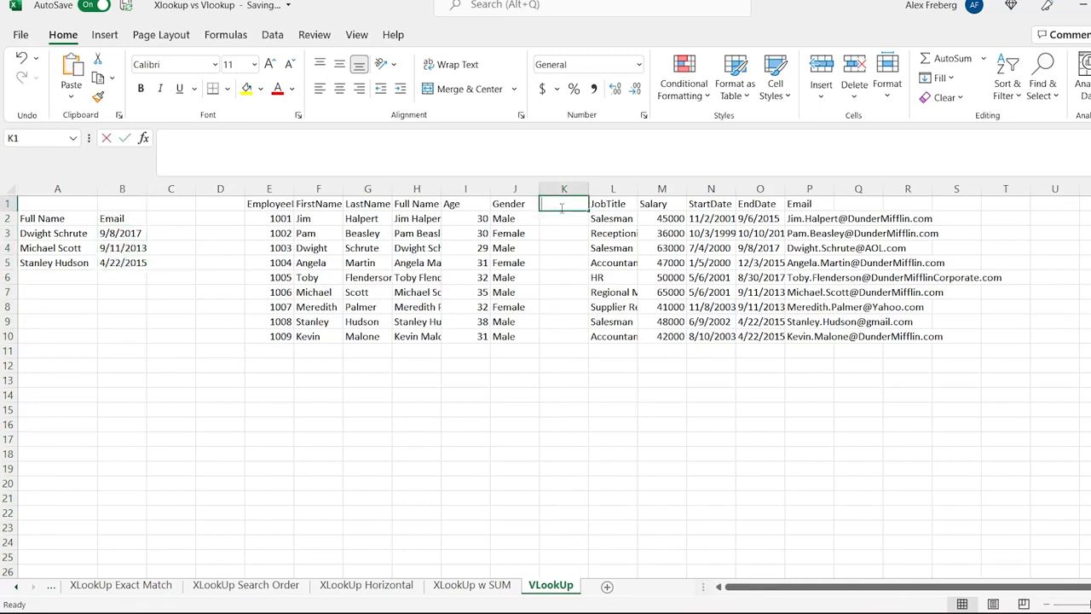
type("Address")
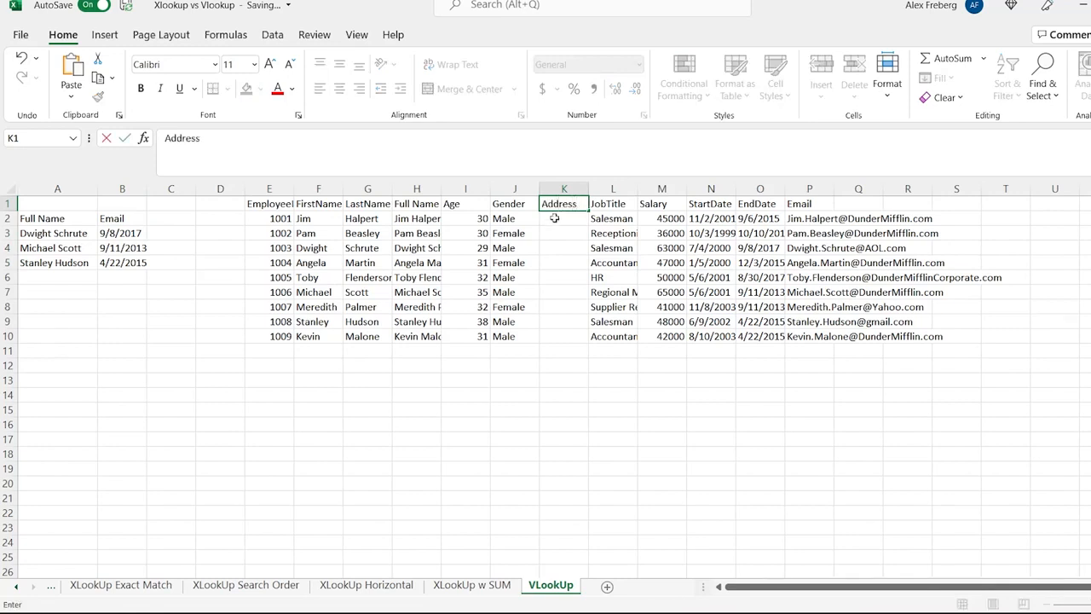
left_click_drag(553, 220, 566, 335)
left_click_drag(754, 221, 757, 336)
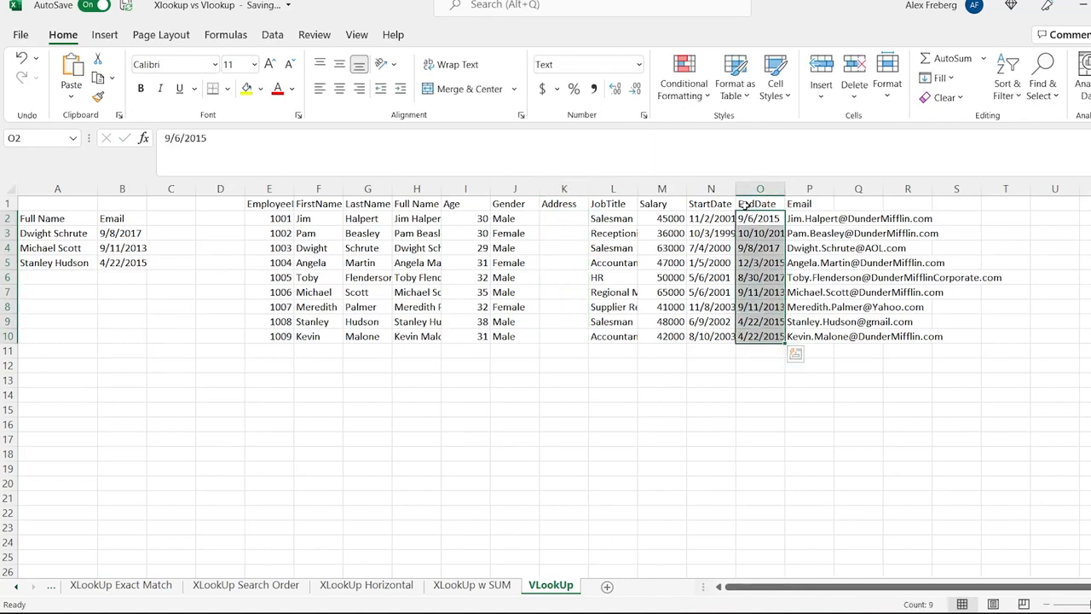
Step: Change the column index of the VLOOKUP formulas in B3:B5 to 9
double_click(111, 232)
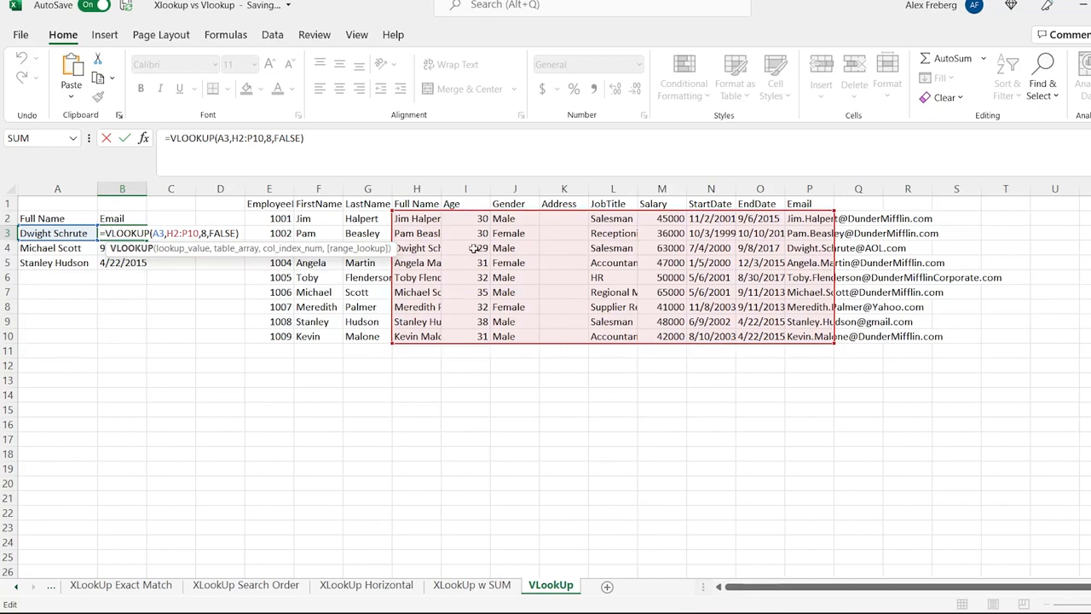
left_click(273, 141)
key("BackSpace")
type("9")
key("Return")
left_click(173, 278)
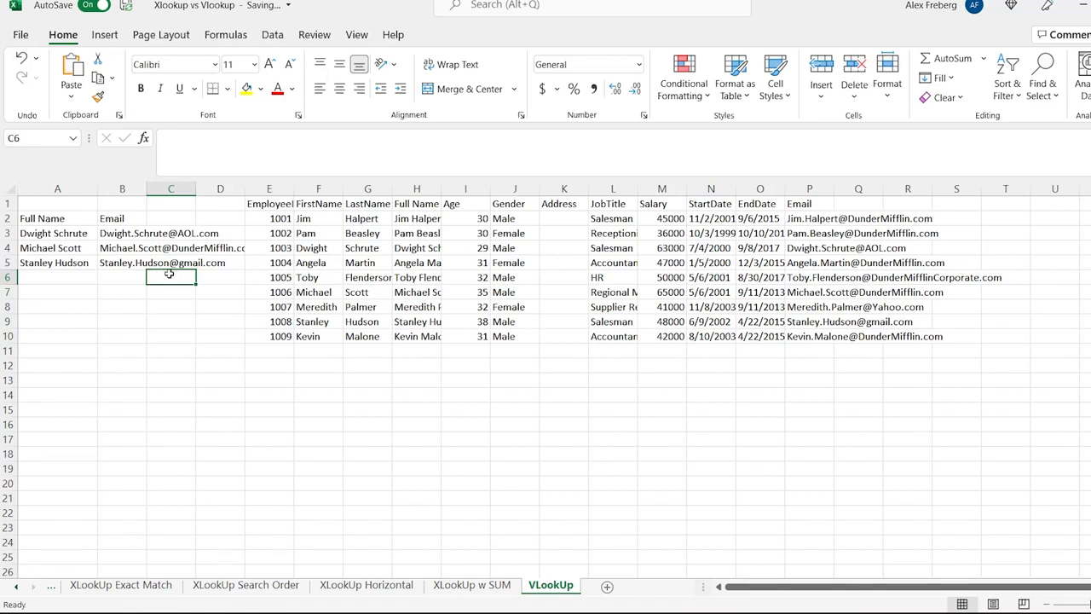
Step: Go to the XLookUp sheet and examine the ranges used by the XLOOKUP formula in B3
left_click(17, 586)
left_click(17, 586)
left_click(89, 586)
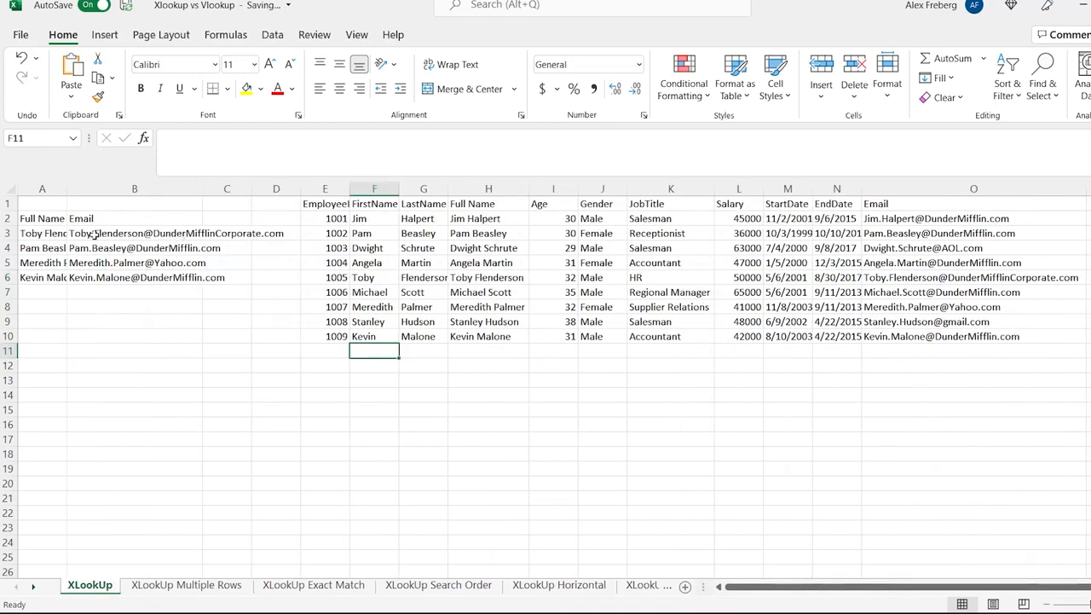
double_click(160, 234)
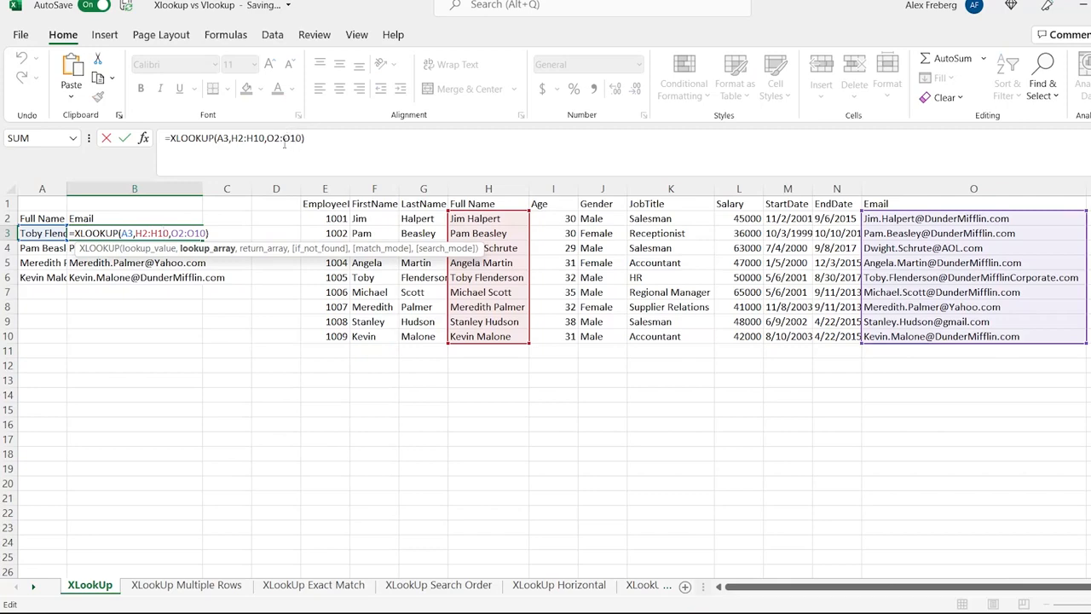
Step: Insert a blank column before the Gender column and enter the header Address in J1
left_click(613, 190)
right_click(614, 191)
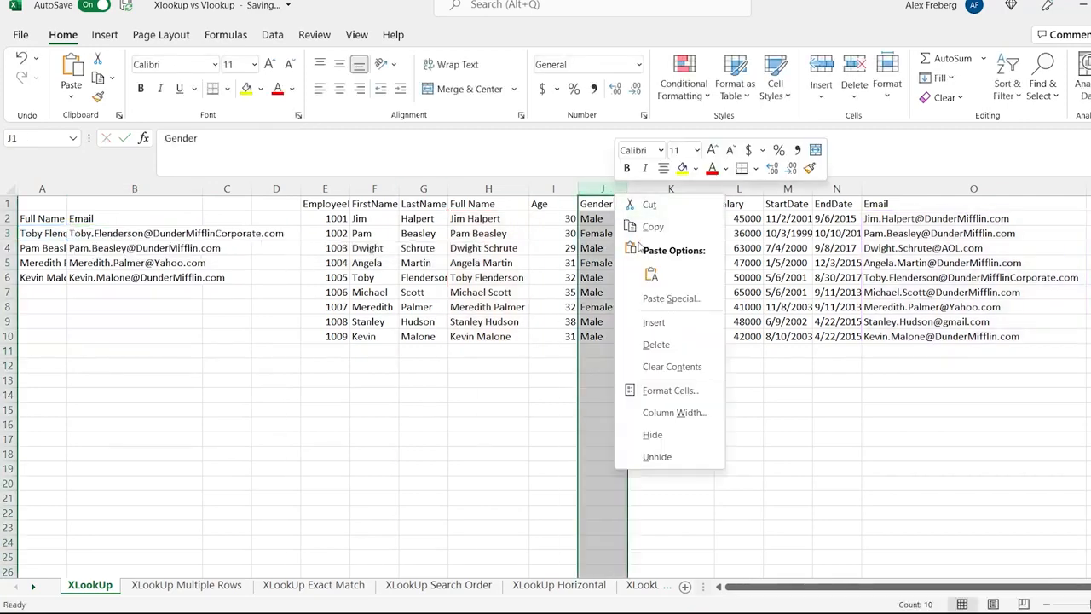
left_click(654, 323)
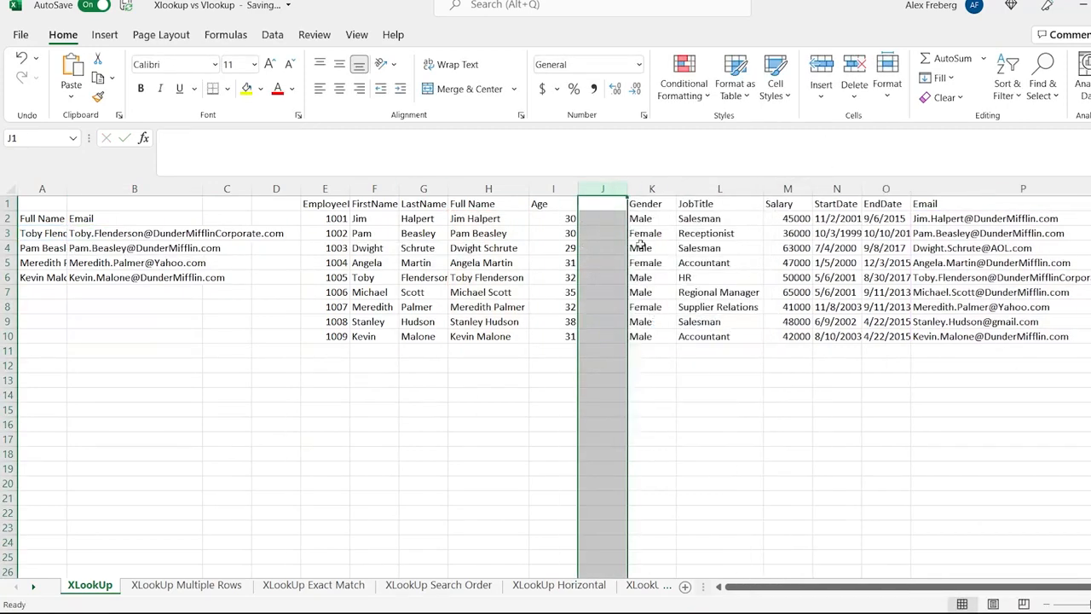
left_click(605, 205)
type("Address")
key("BackSpace")
key("BackSpace")
key("BackSpace")
key("BackSpace")
type("dress")
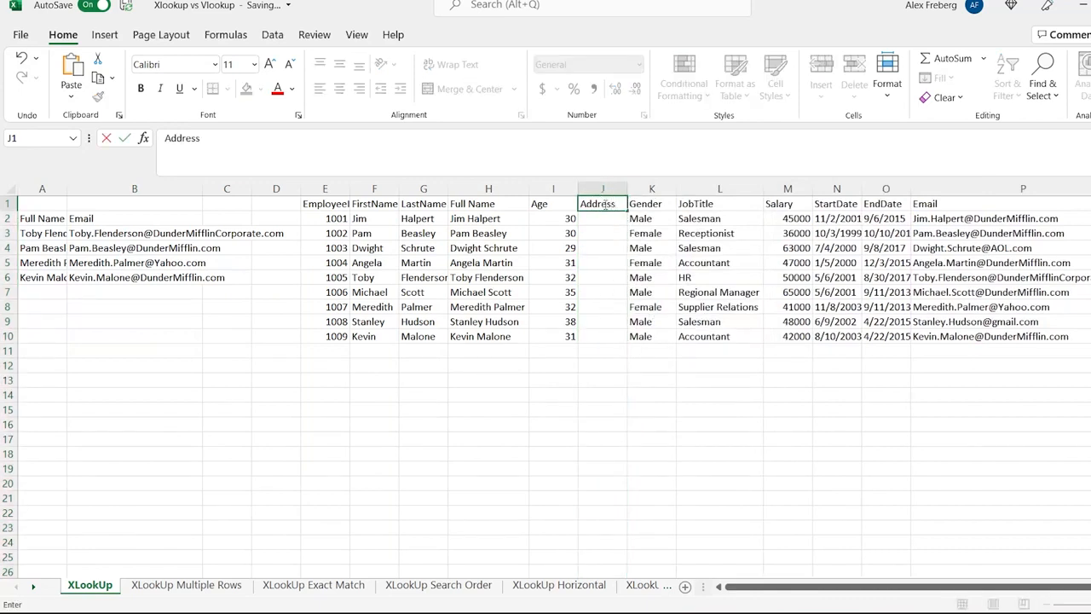
Step: Examine the return array in B3's XLOOKUP formula after the column insertion, leaving the formula as it is
left_click(164, 233)
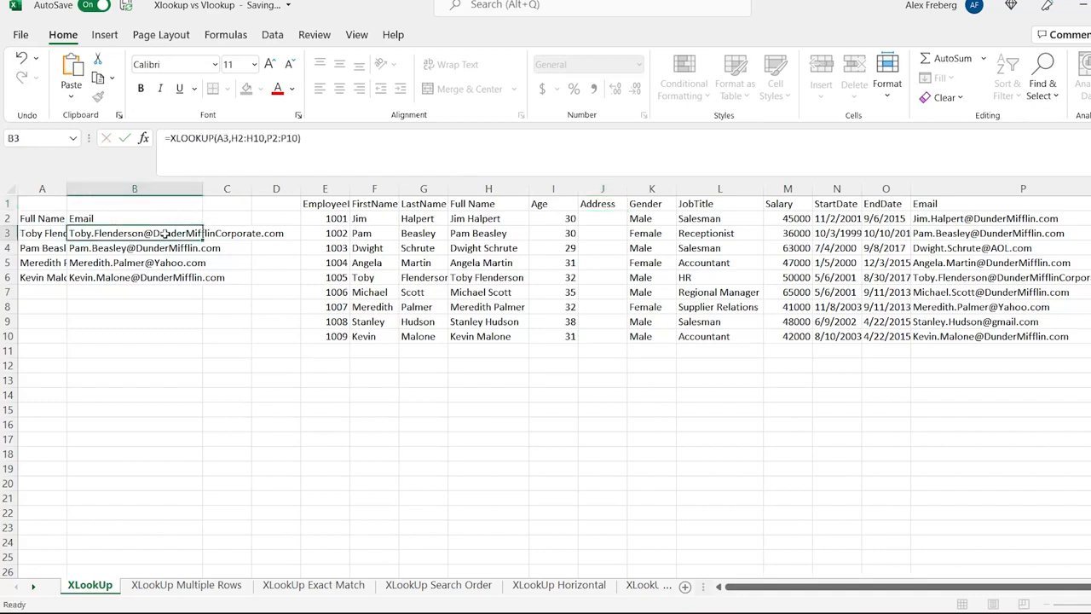
double_click(165, 232)
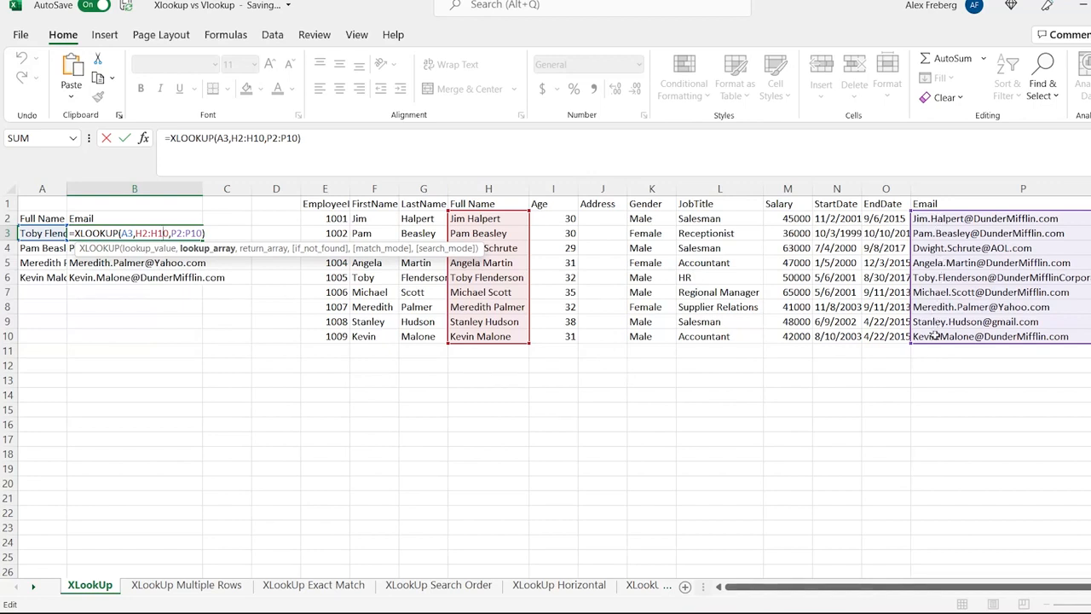
key("ctrl+Return")
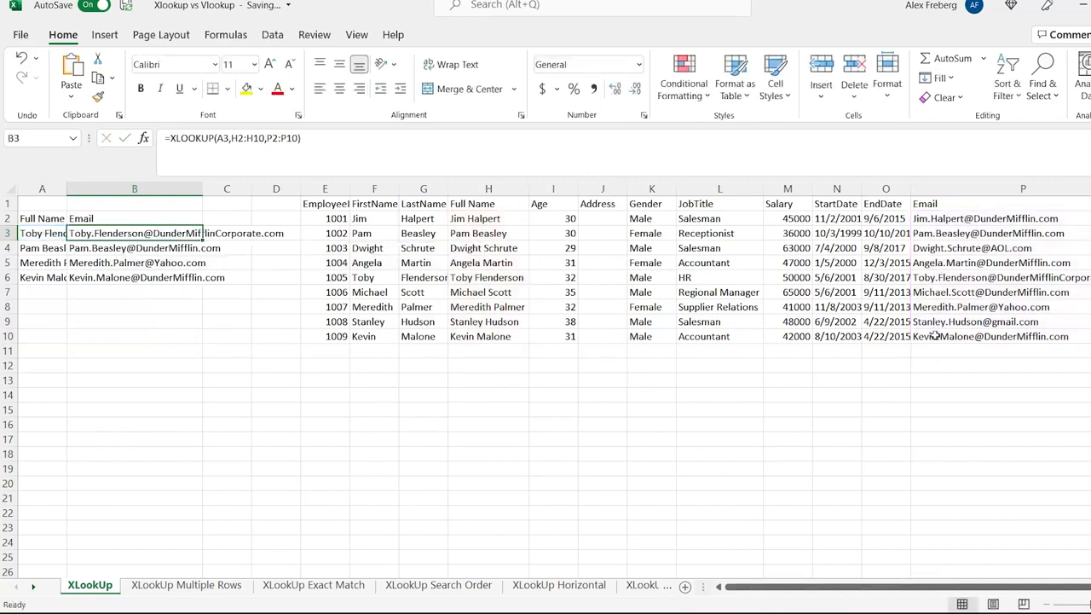